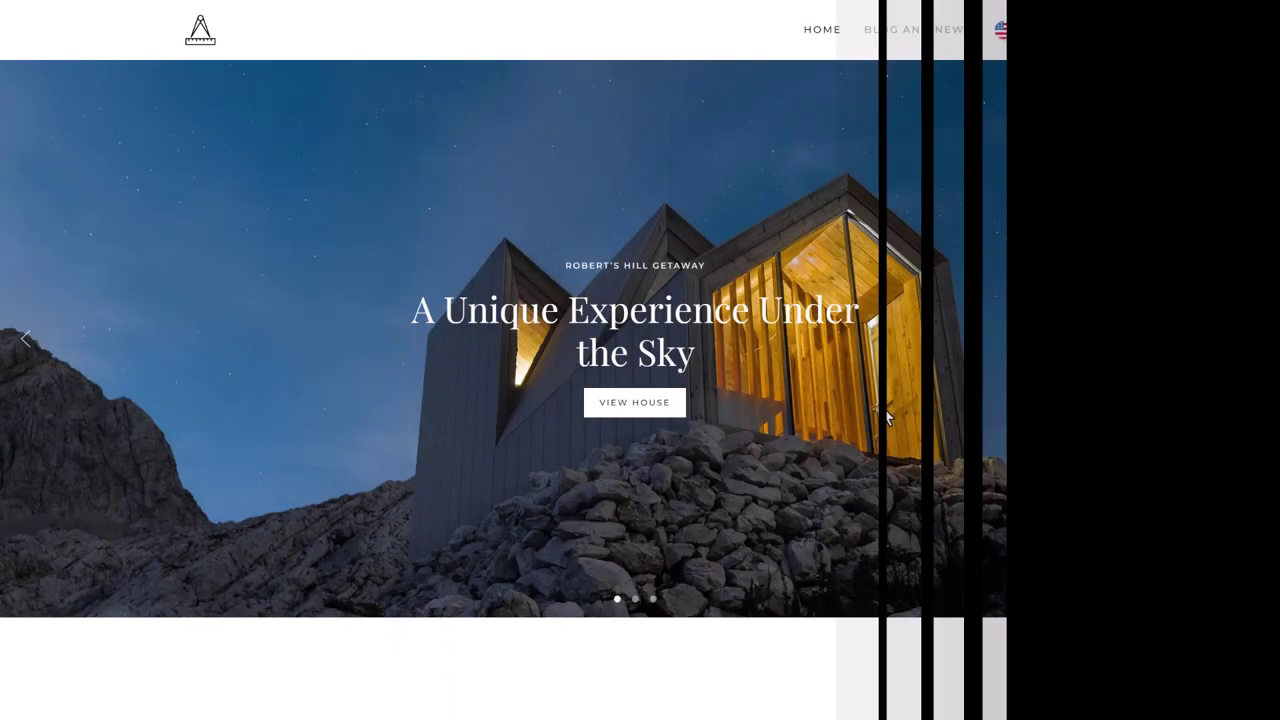
- Look through the English home page of the demo holiday-homes website
scroll(871, 414, down, 12)
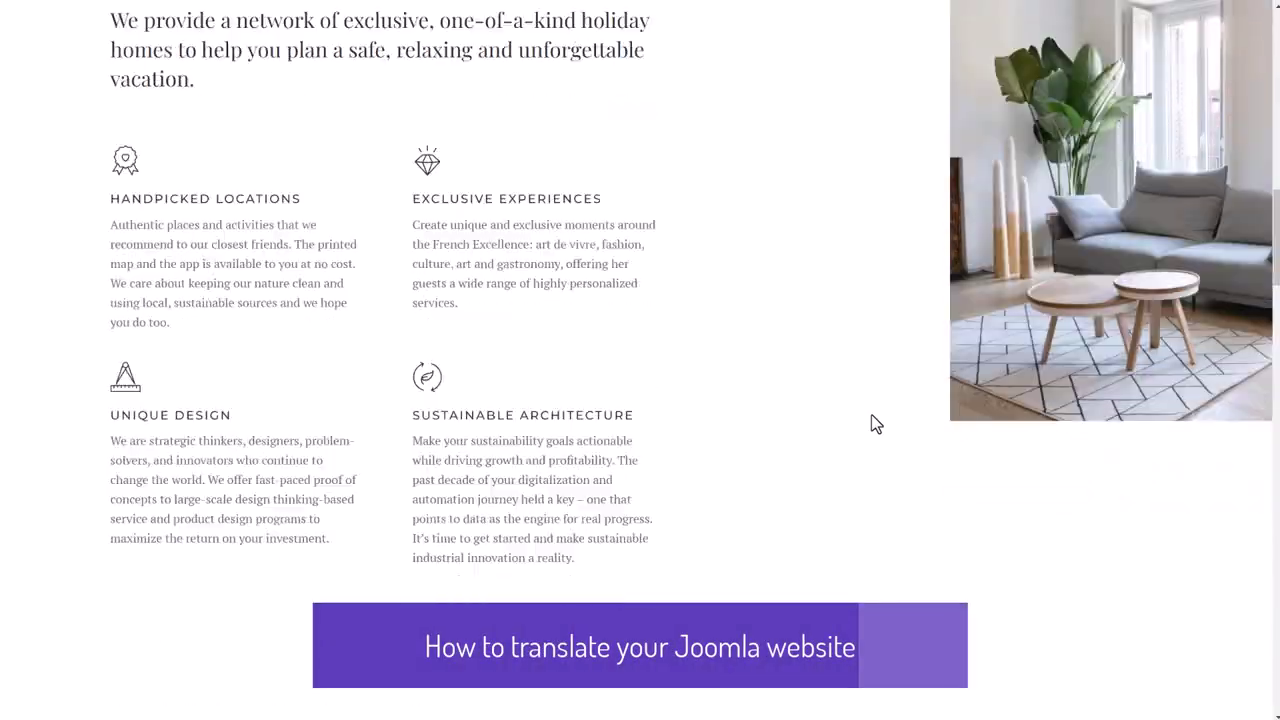
scroll(866, 428, down, 2)
scroll(863, 434, up, 12)
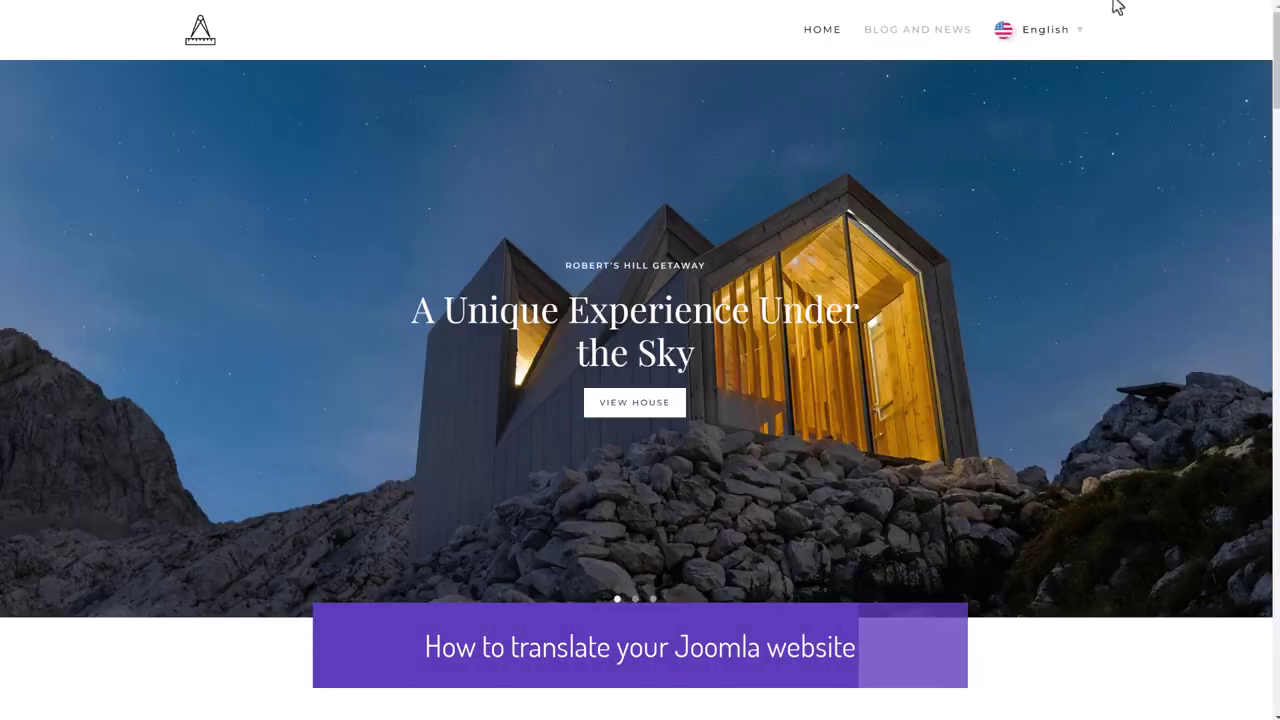
- Switch the website language to Spanish and review the translated home page sections
click(1050, 33)
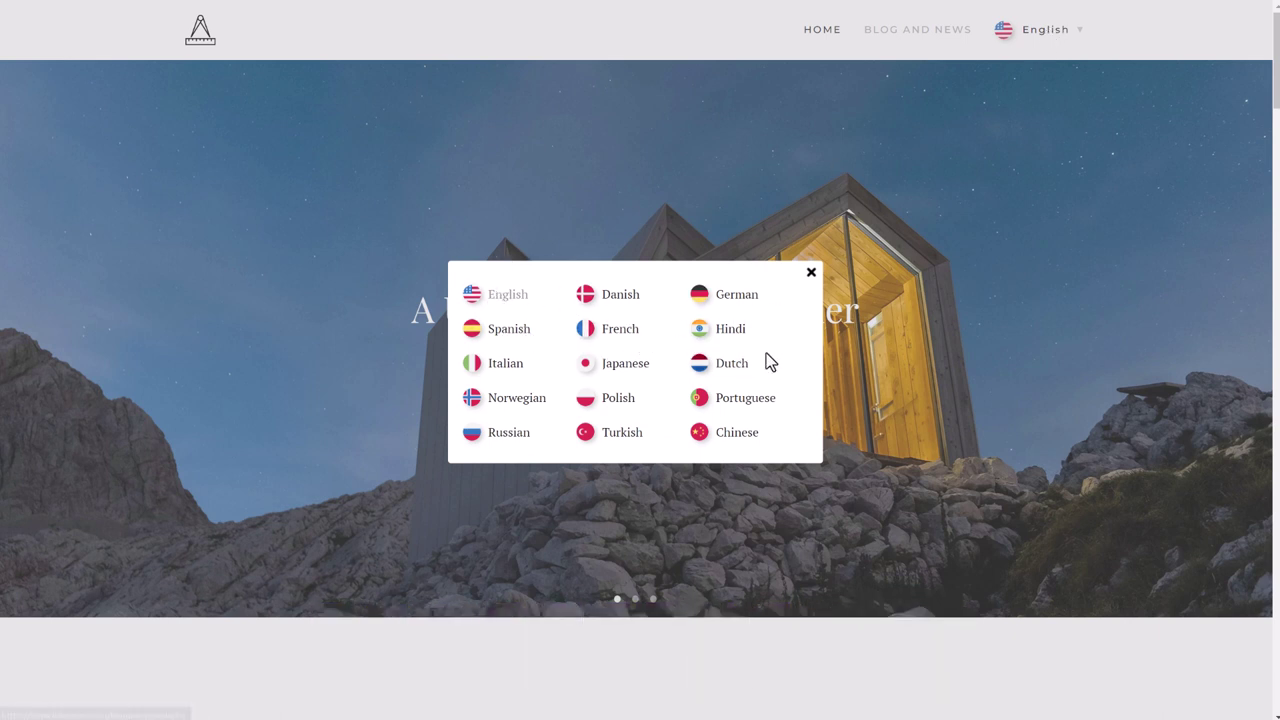
click(509, 328)
scroll(846, 364, down, 10)
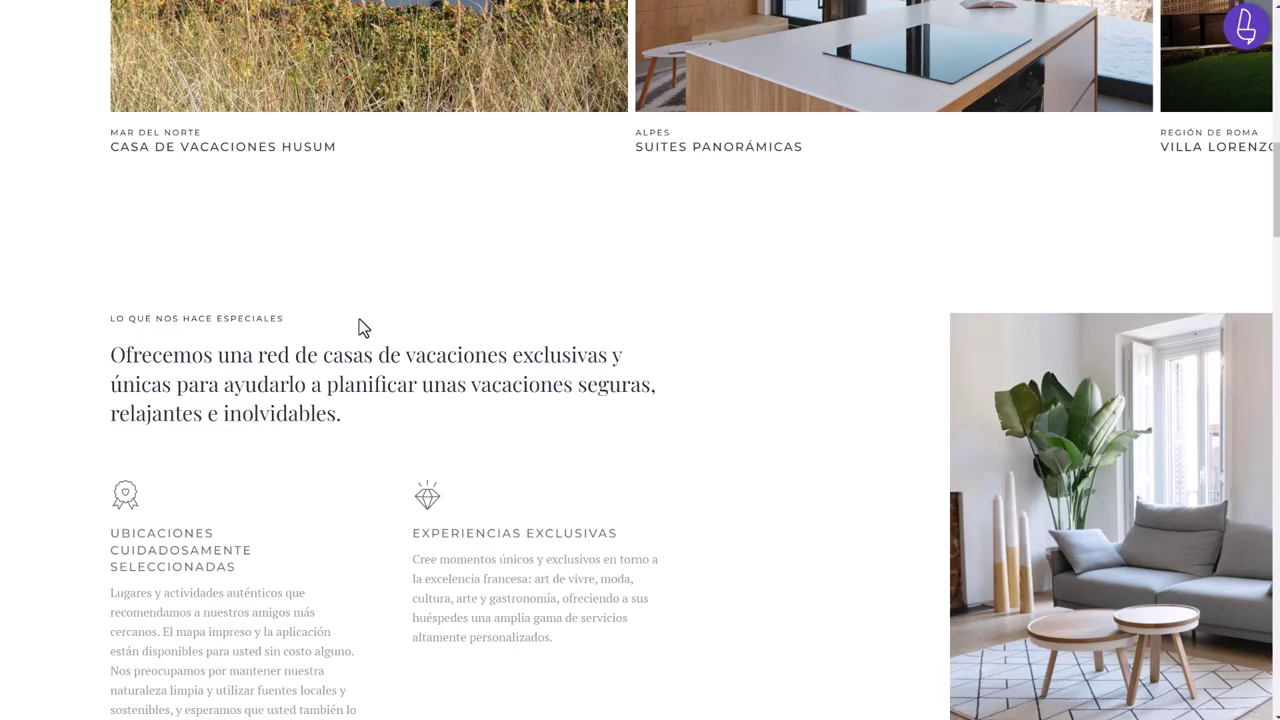
scroll(420, 450, down, 3)
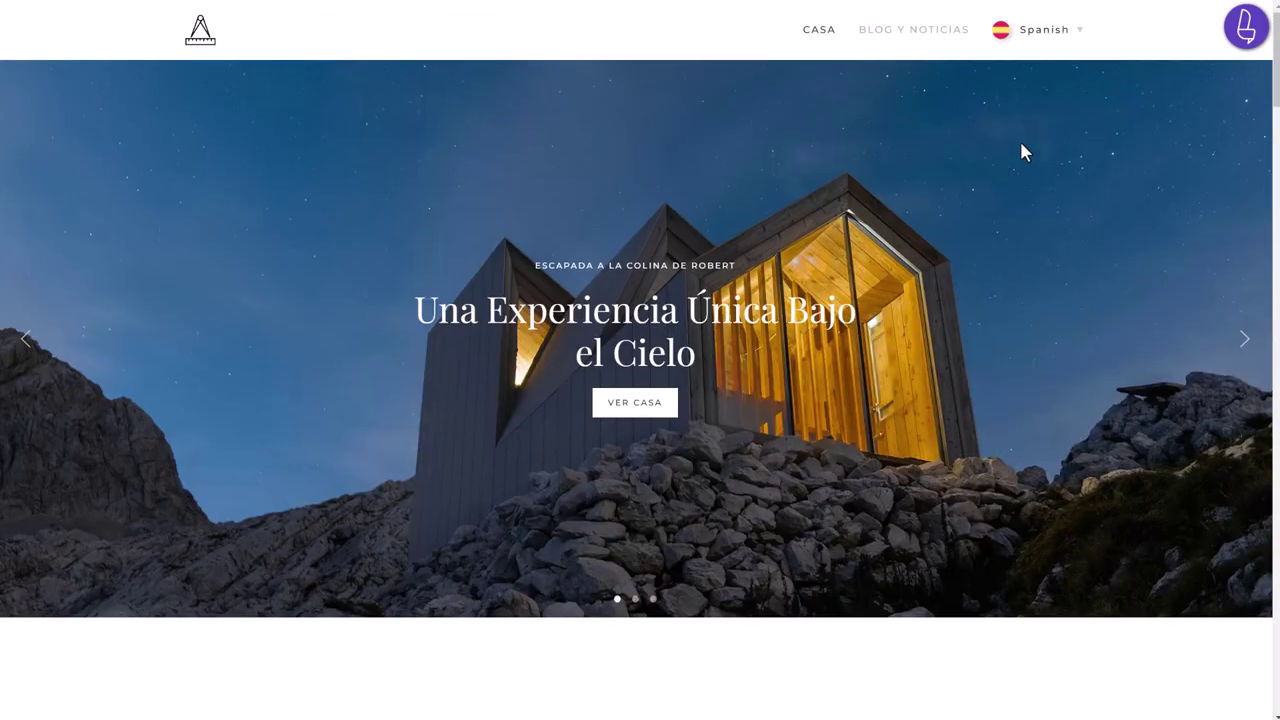
- Switch the website language to Japanese and review the translated home page down to the house listings
click(1044, 30)
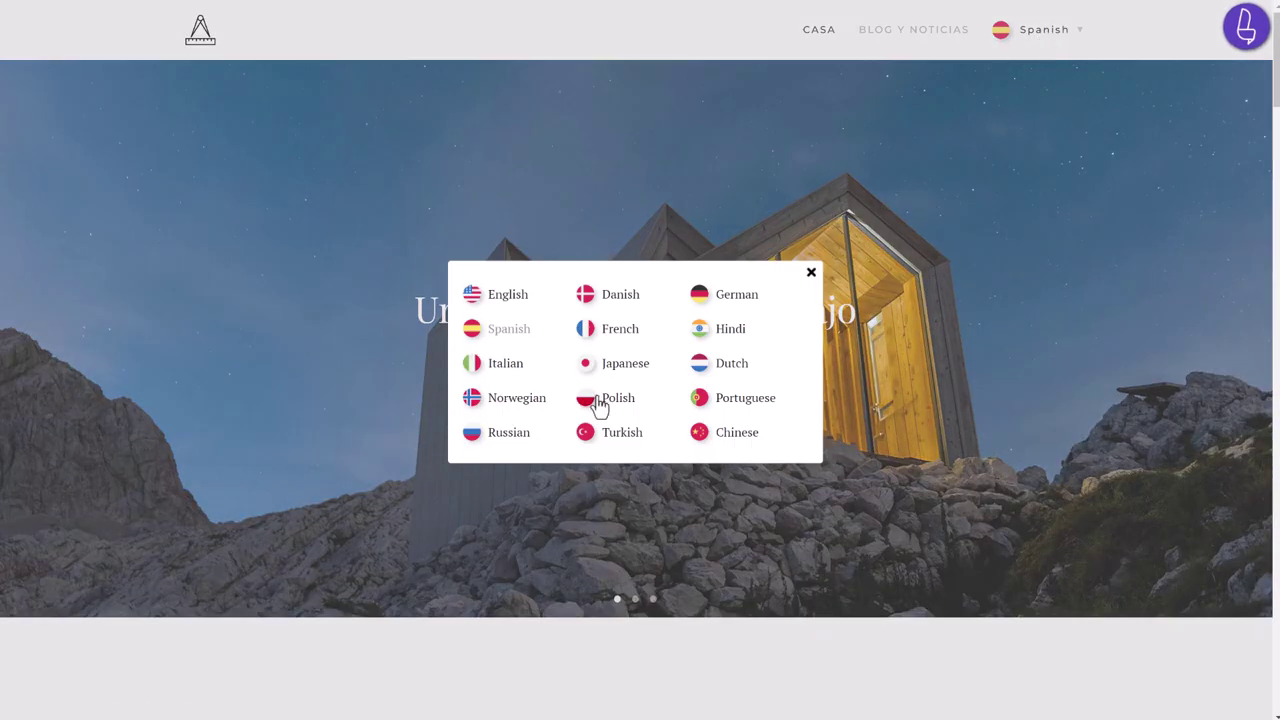
click(632, 373)
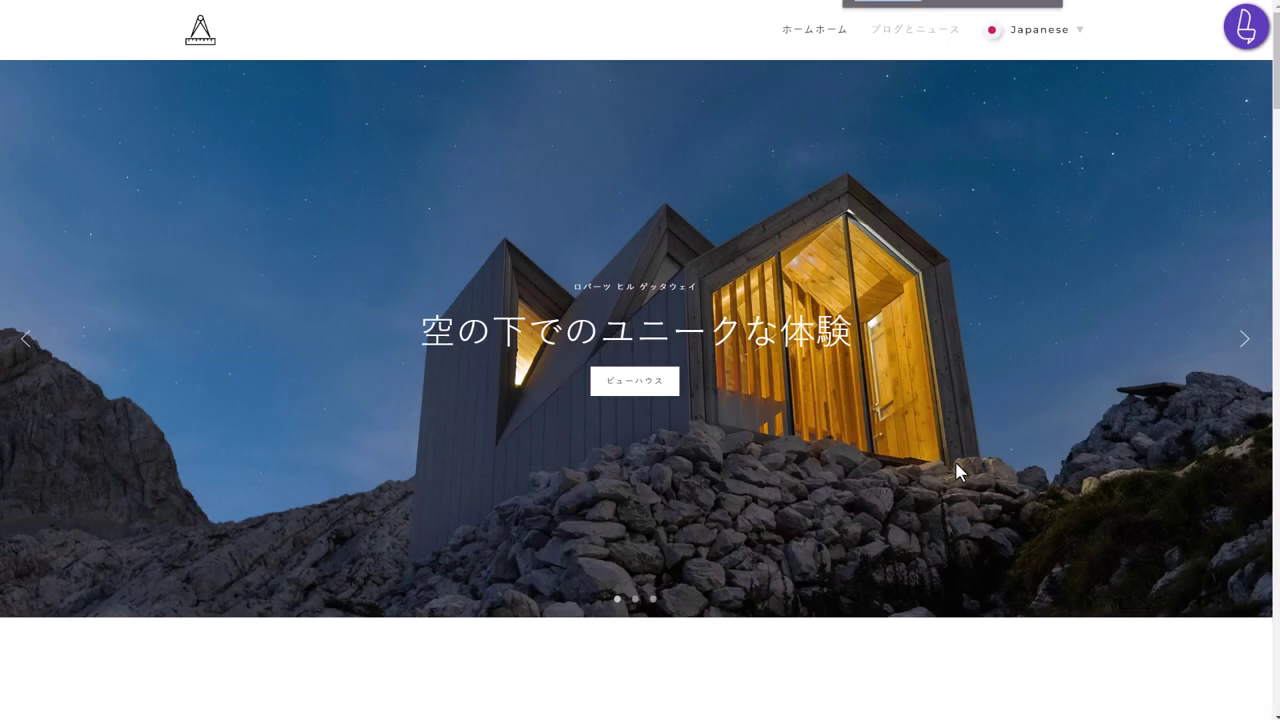
scroll(952, 473, down, 15)
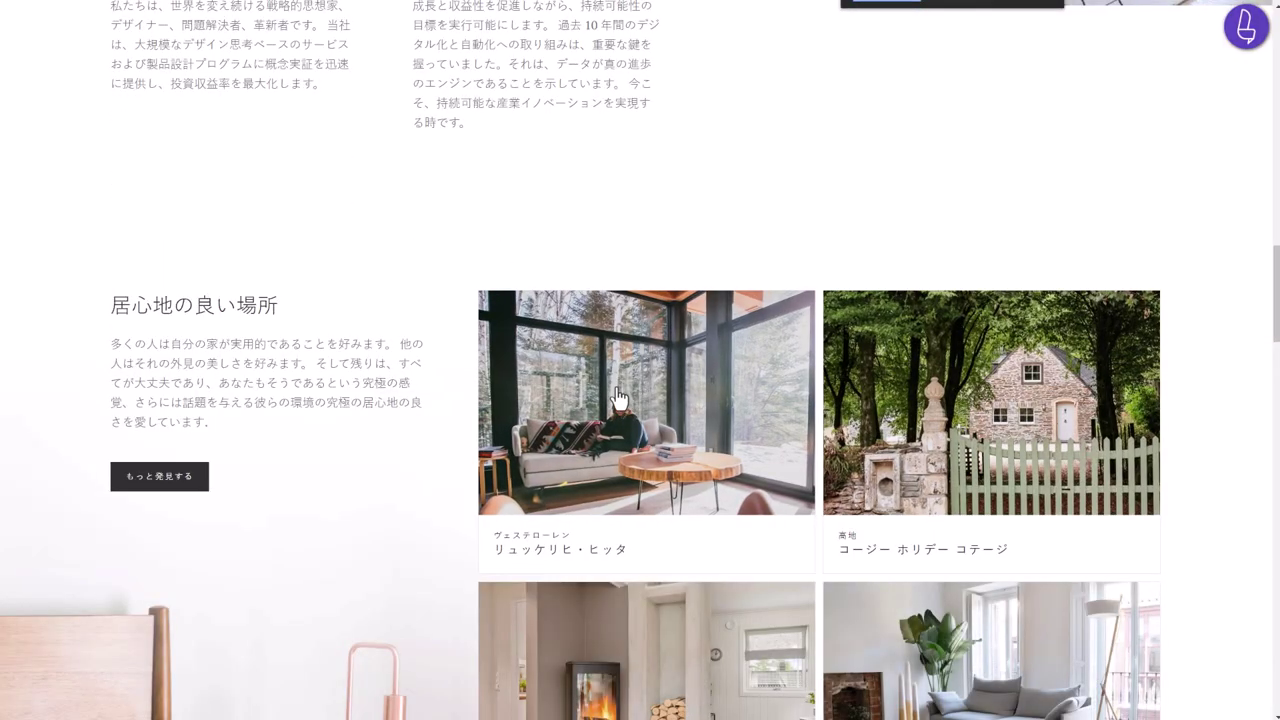
scroll(612, 403, down, 10)
scroll(612, 403, up, 20)
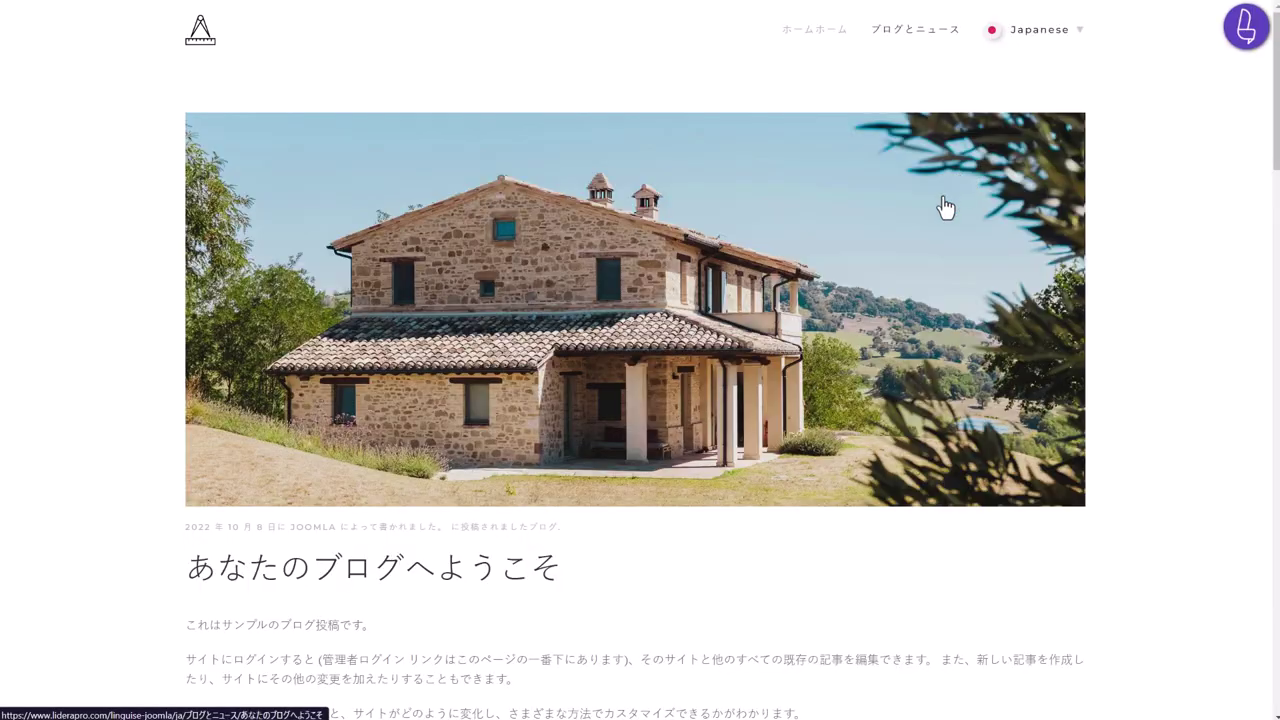
- Read through the Japanese version of the welcome blog post
scroll(877, 283, down, 4)
scroll(877, 283, down, 3)
scroll(871, 280, up, 6)
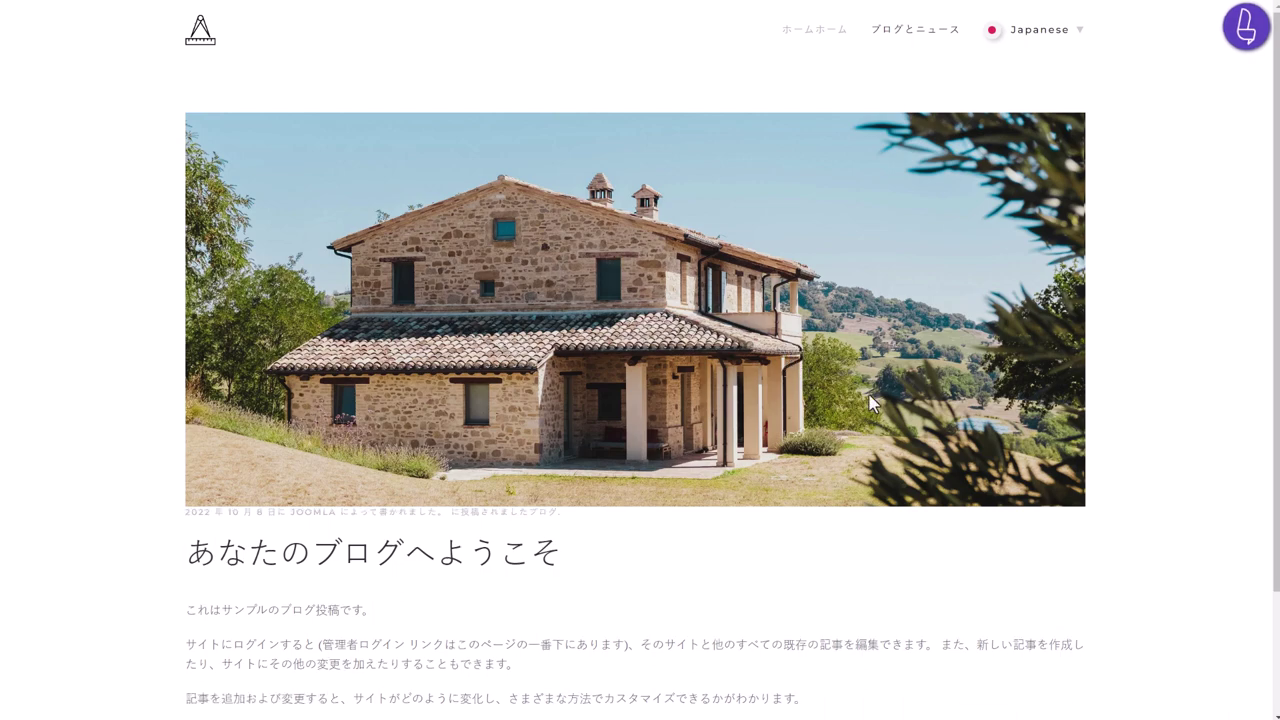
scroll(869, 395, down, 2)
scroll(869, 400, up, 2)
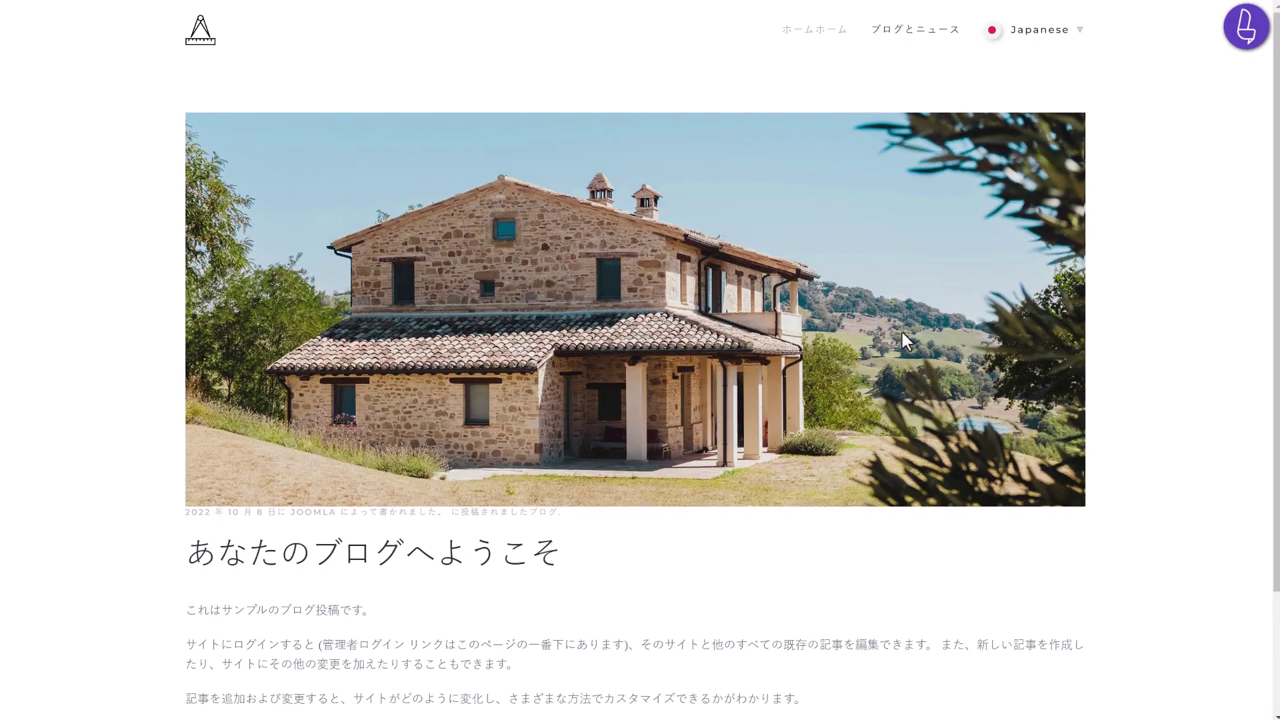
- Switch the website language to French and go back to the home page
click(1036, 40)
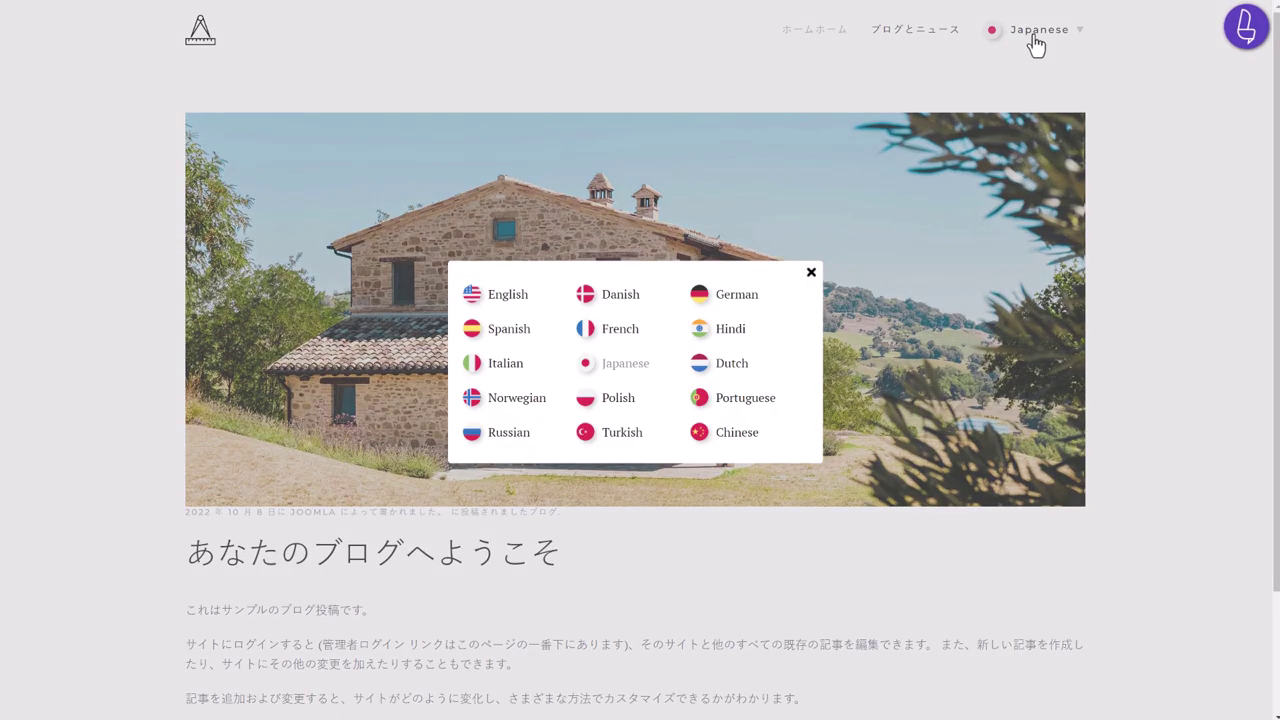
click(629, 338)
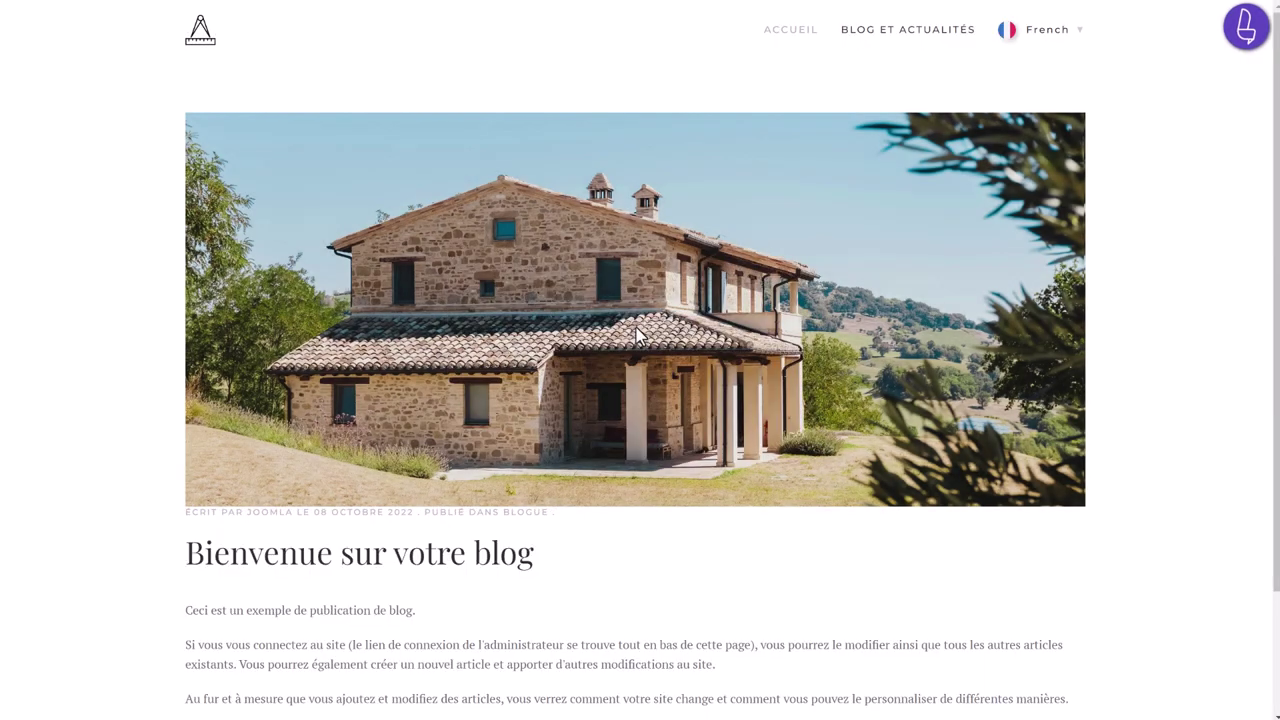
click(785, 33)
- Turn on the front-end editor's edition mode and save the hero title's French translation as "Une expérience unique sous le ciel 123"
click(1240, 38)
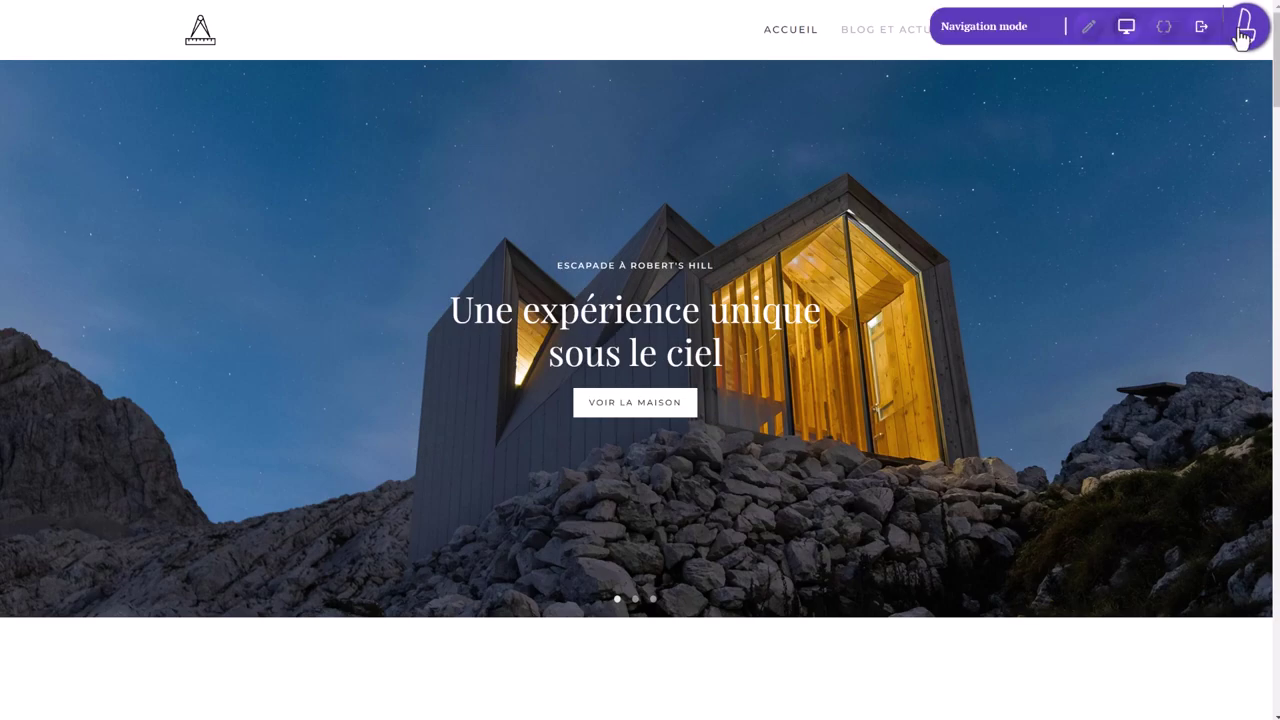
click(1088, 28)
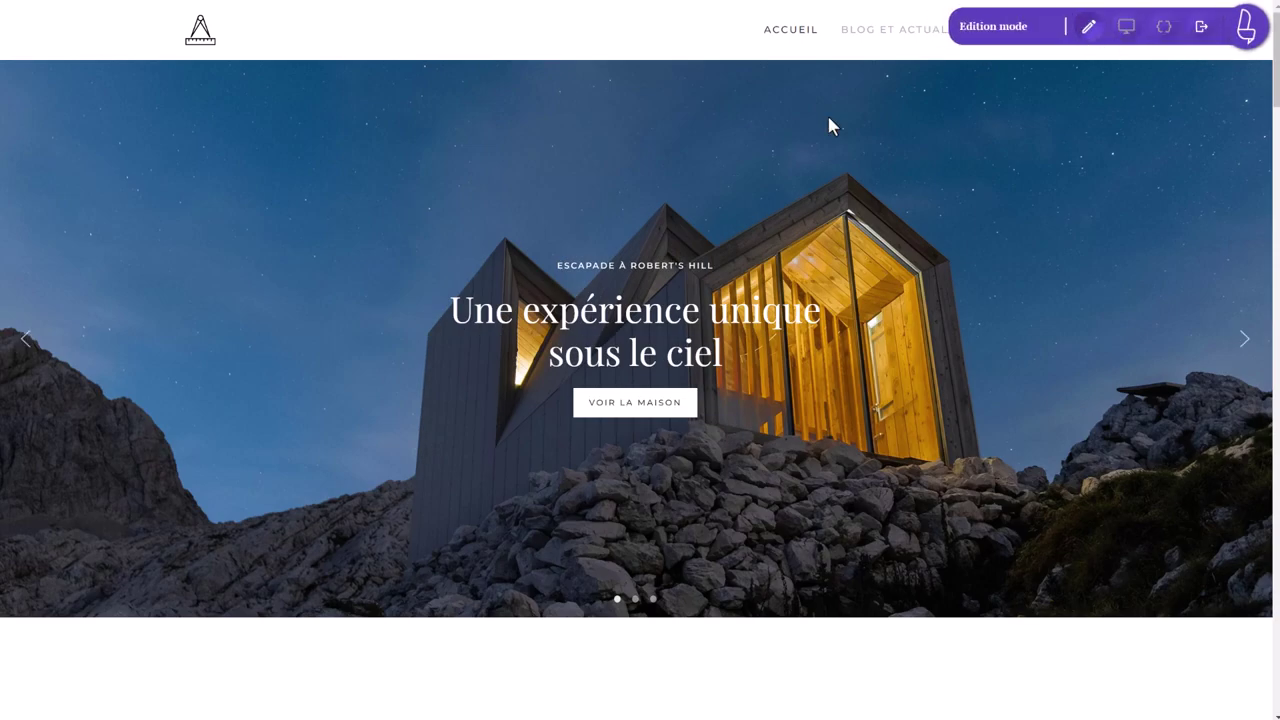
click(683, 333)
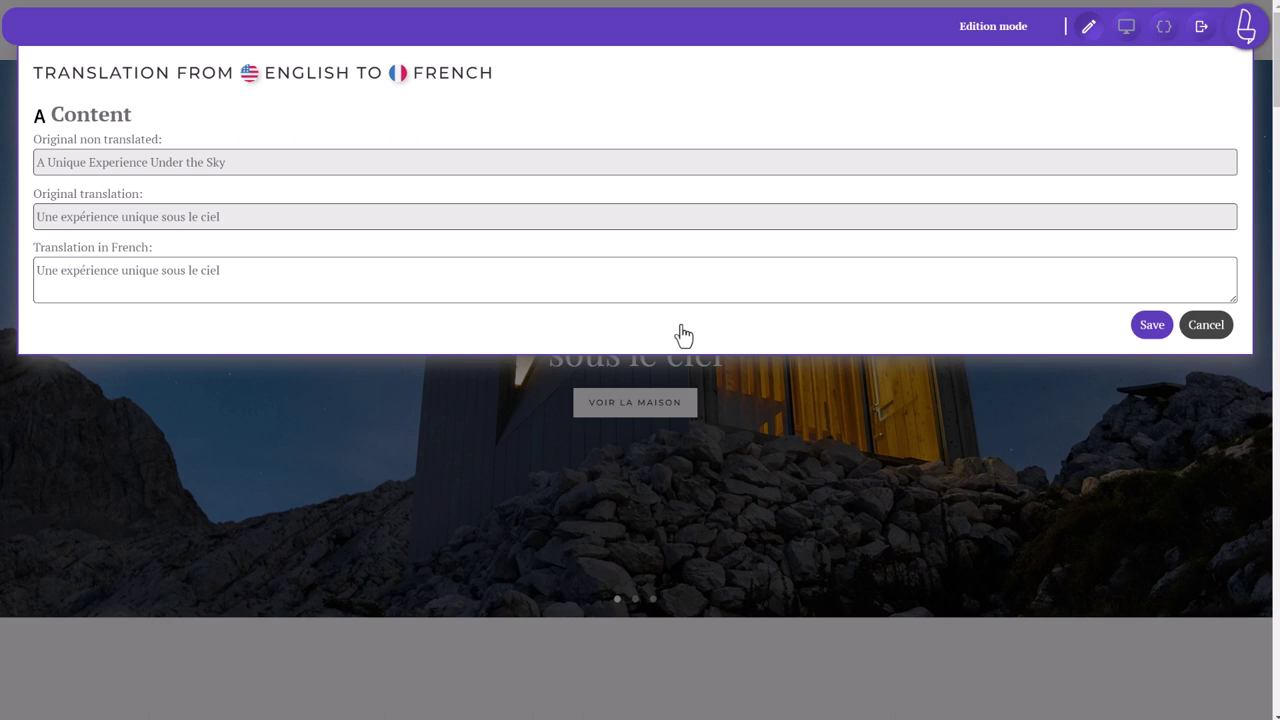
click(256, 272)
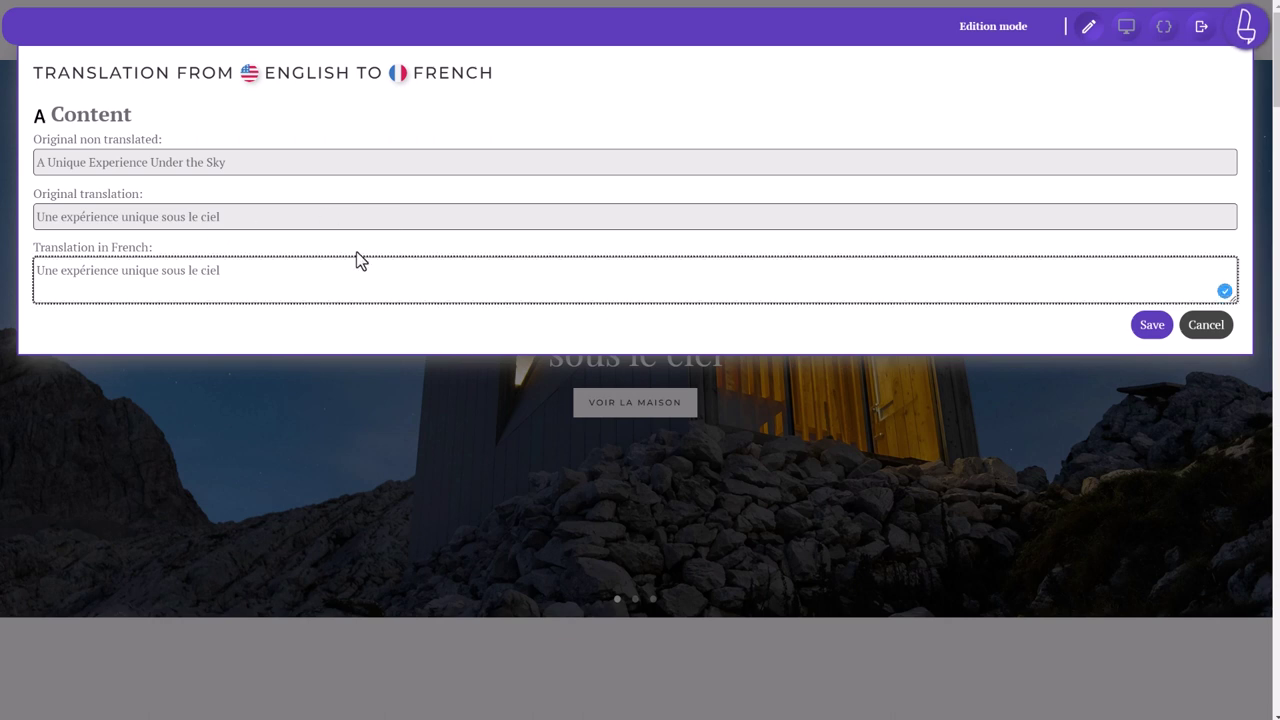
text(123)
click(1158, 327)
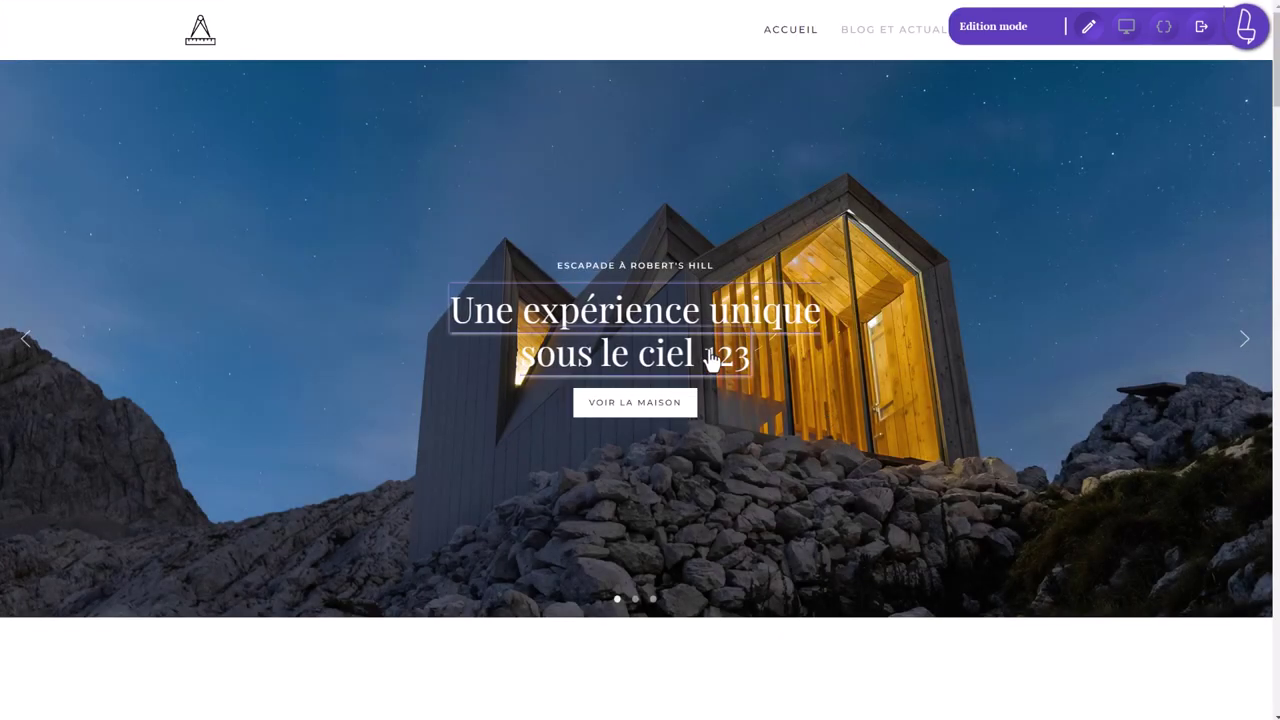
- Compare the English and French texts of the "Architecture durable" paragraph in the translation editor, and close it without saving
scroll(710, 360, down, 6)
scroll(314, 471, down, 2)
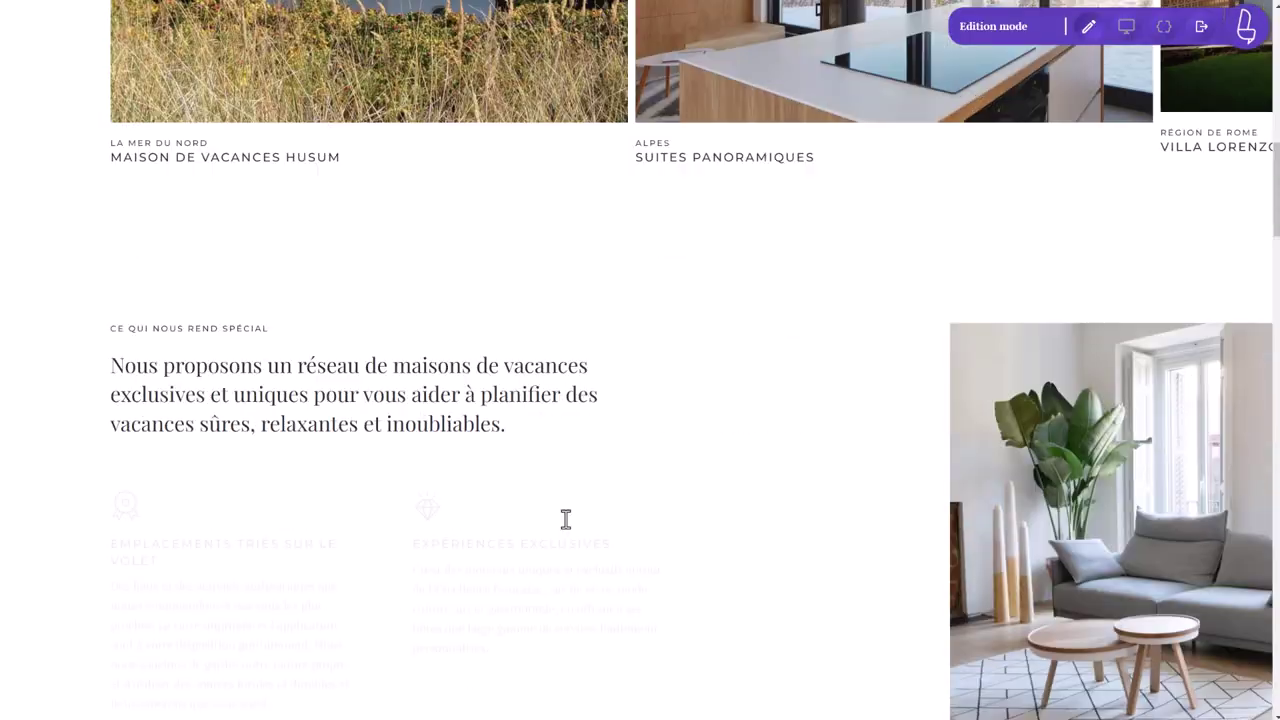
scroll(565, 519, down, 5)
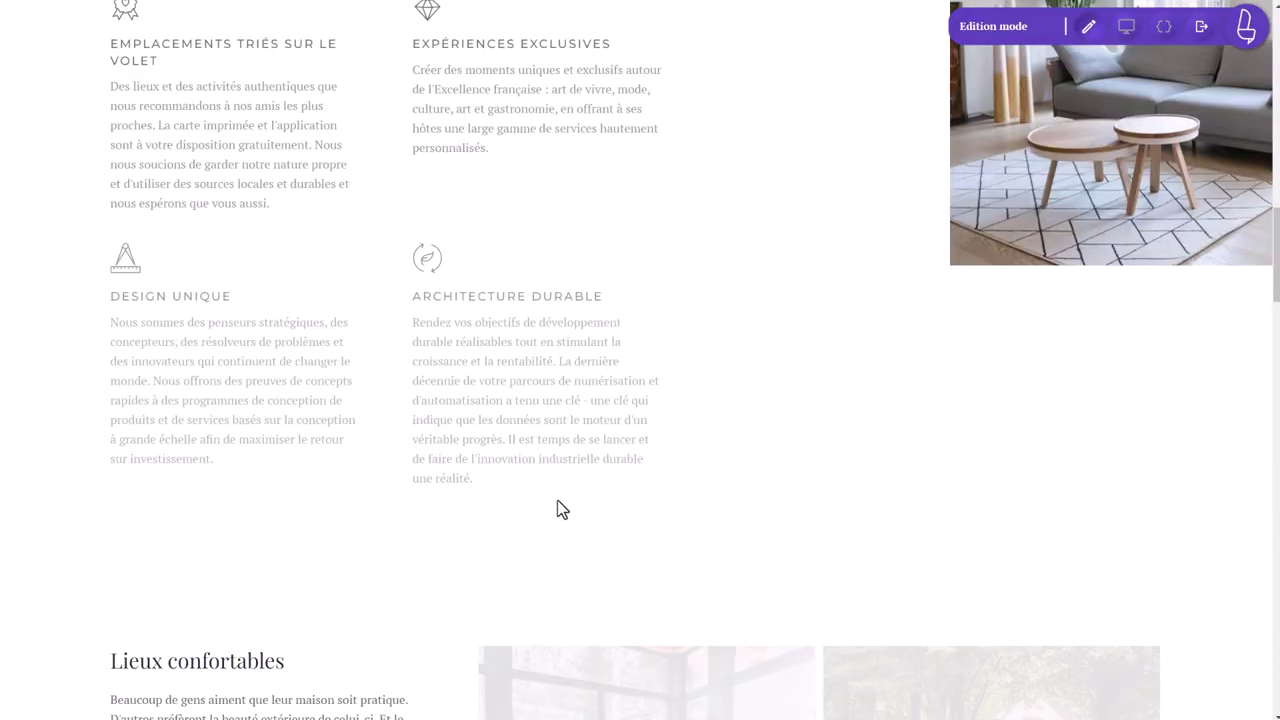
click(500, 410)
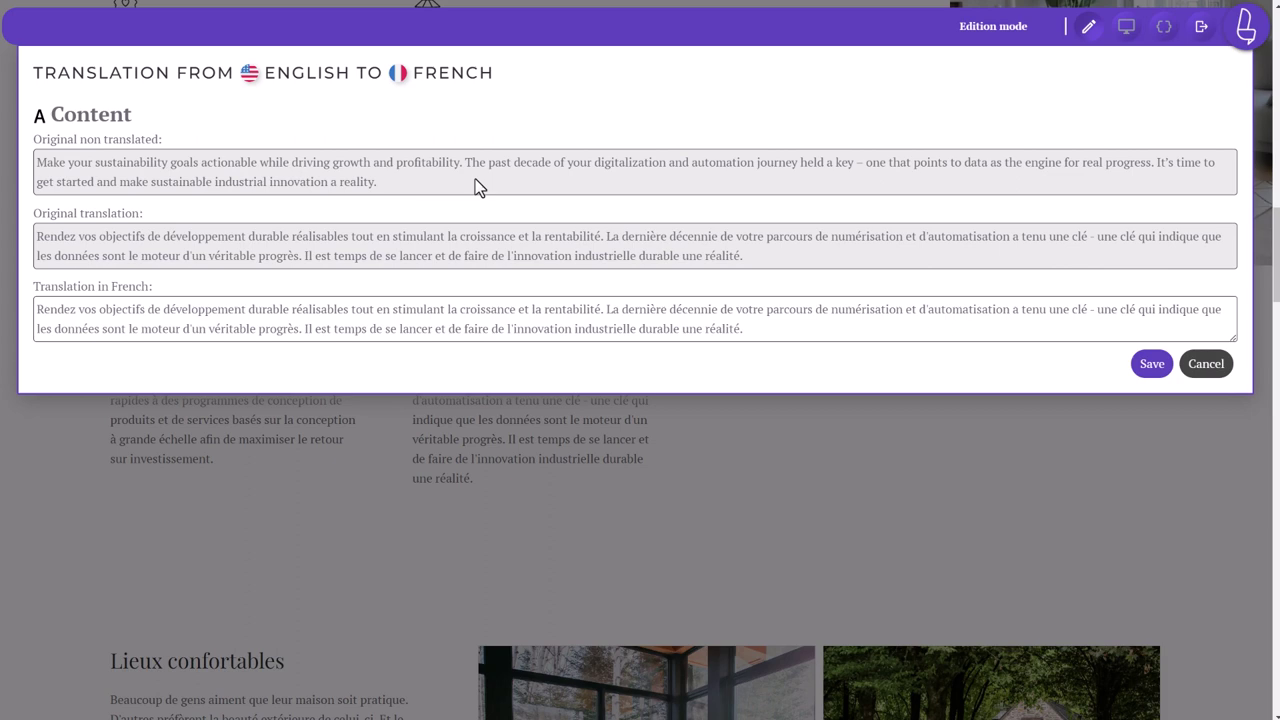
click(1206, 364)
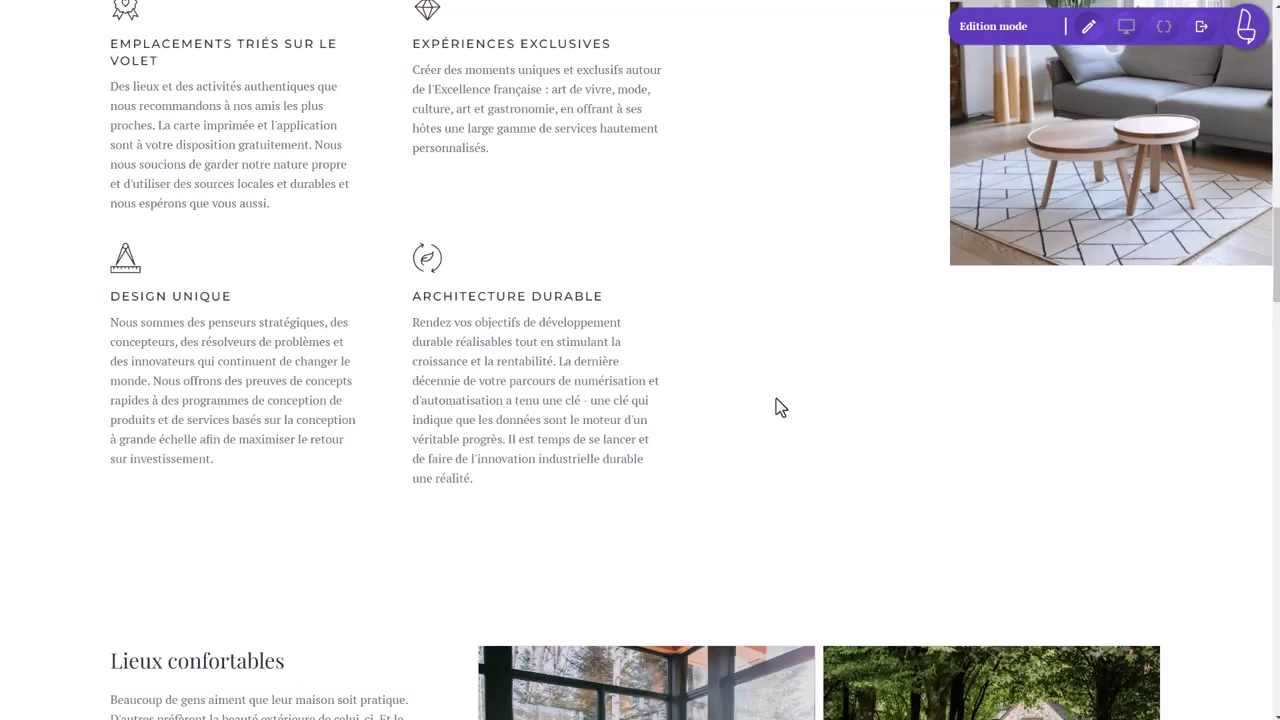
- Return the front-end editor to navigation mode, collapse it and go to the blog and news page
scroll(776, 400, up, 15)
click(1126, 28)
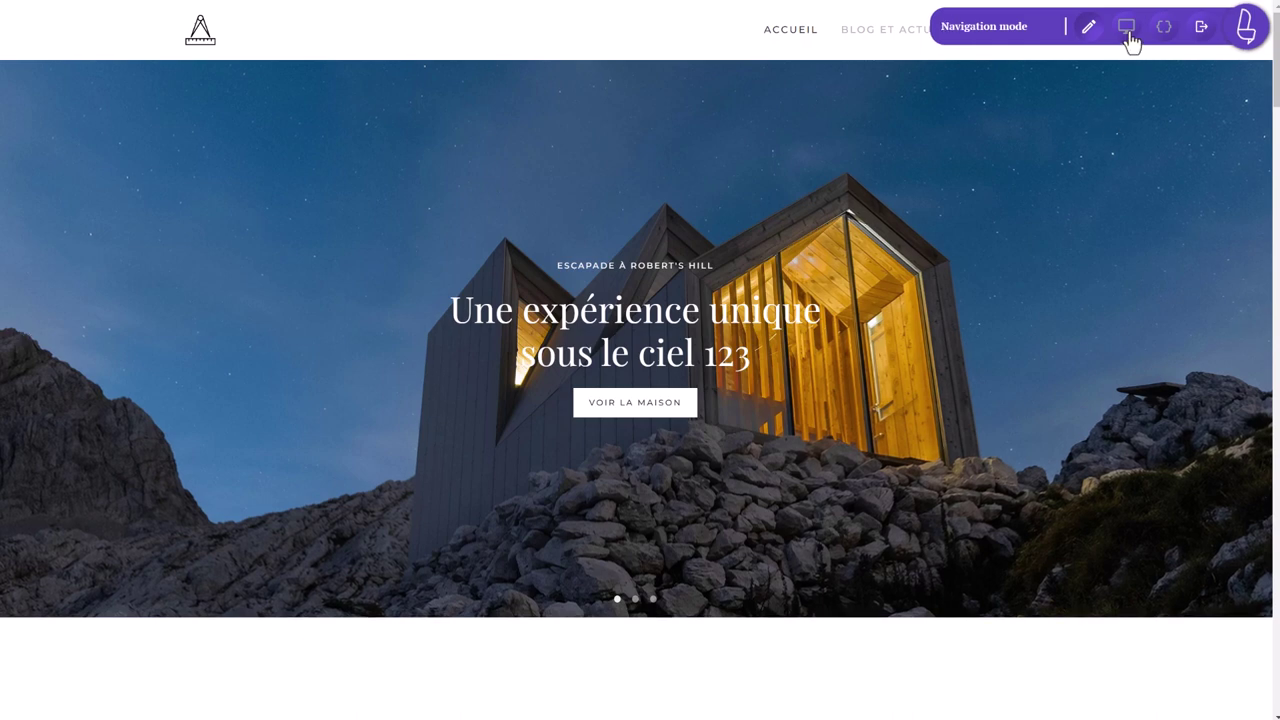
click(1246, 52)
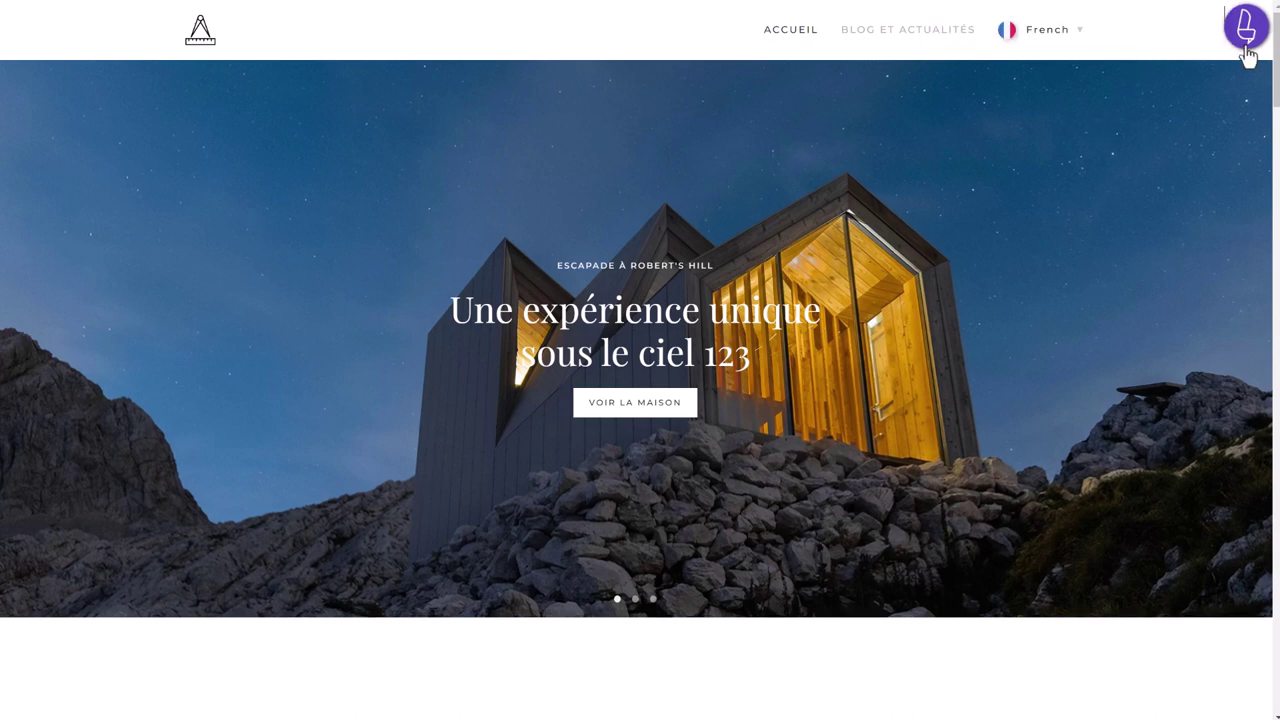
click(934, 31)
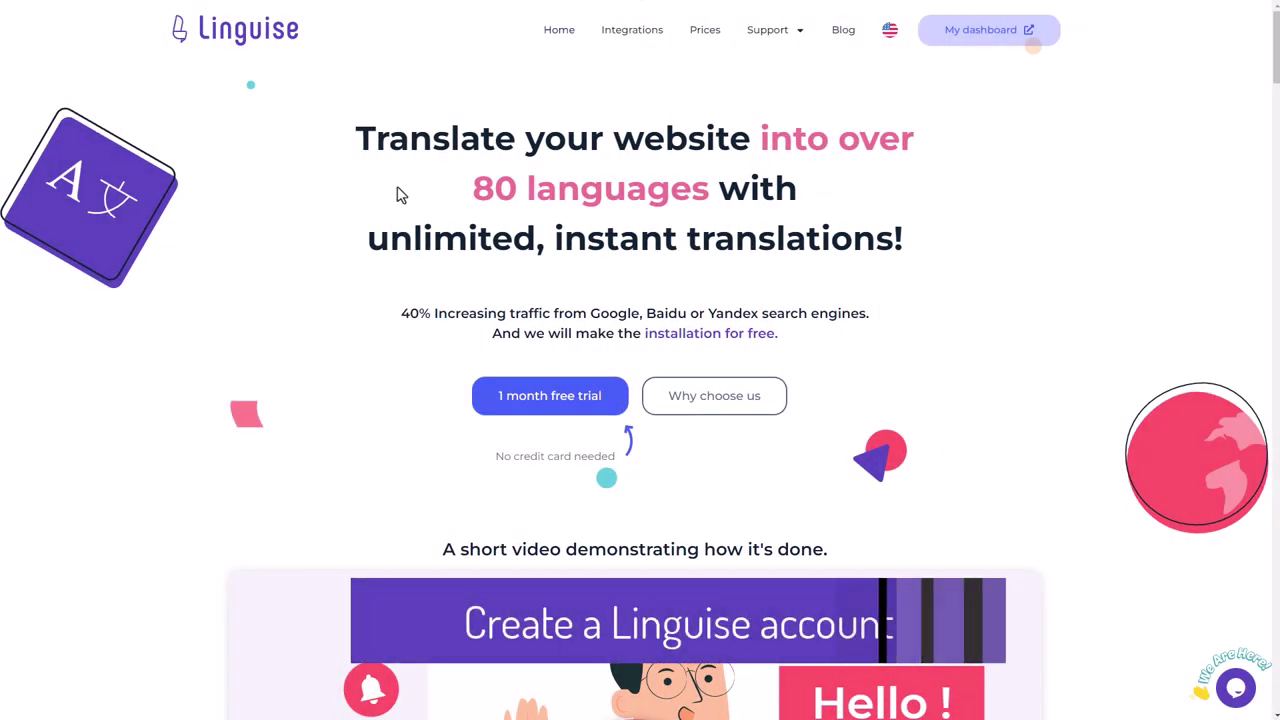
- Look over the Linguise home page, including its free trial offer and demonstration video section
scroll(930, 430, down, 5)
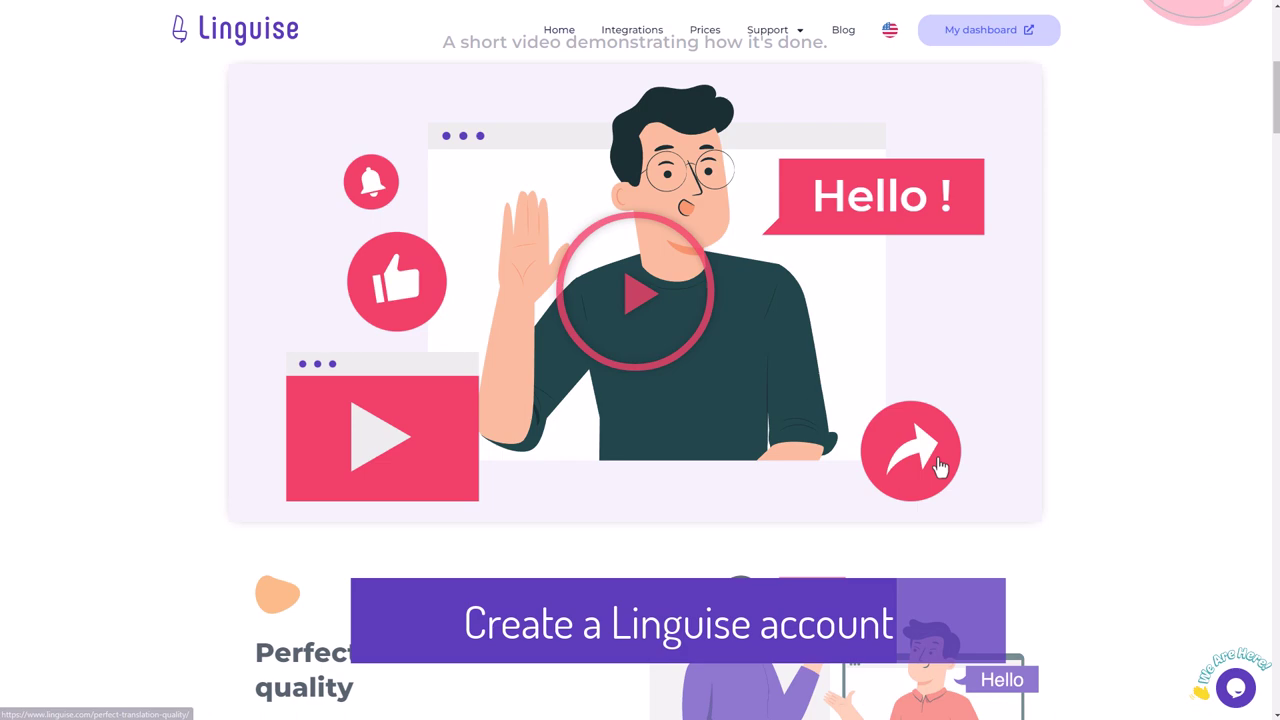
scroll(945, 480, up, 5)
scroll(930, 400, down, 2)
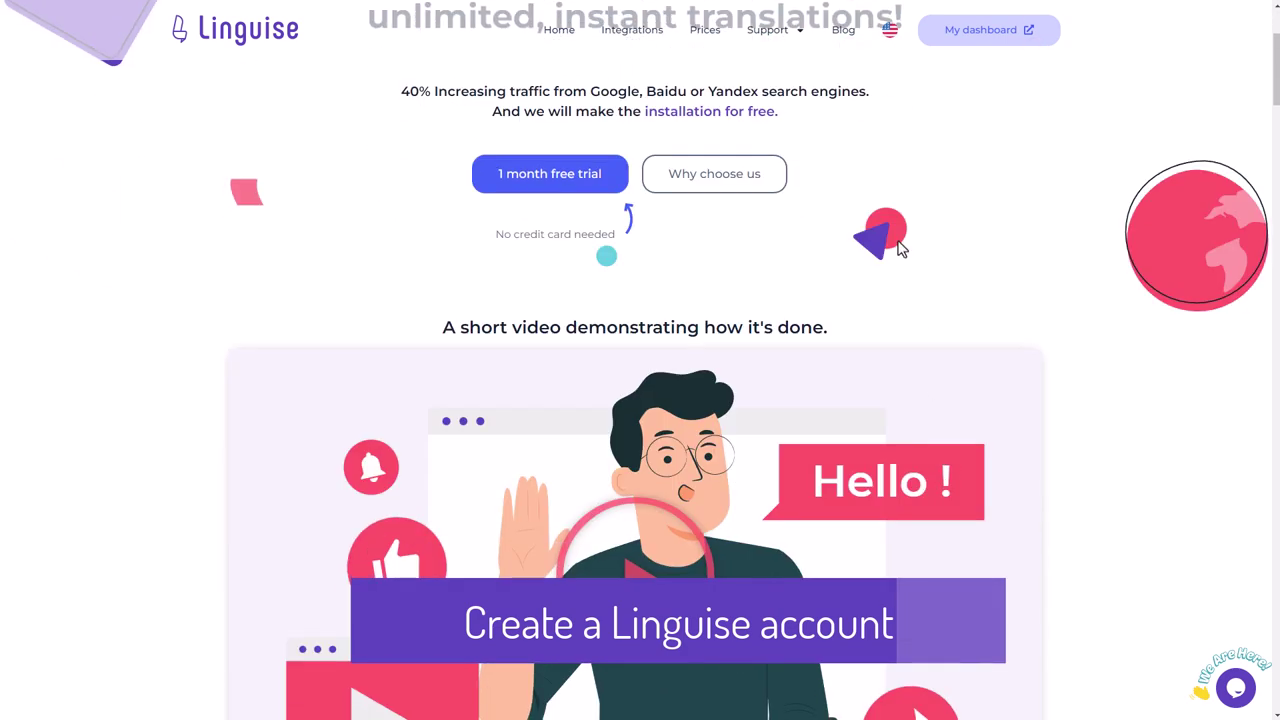
- Open the Linguise prices page and review the Start, Pro and Large monthly plans
click(705, 33)
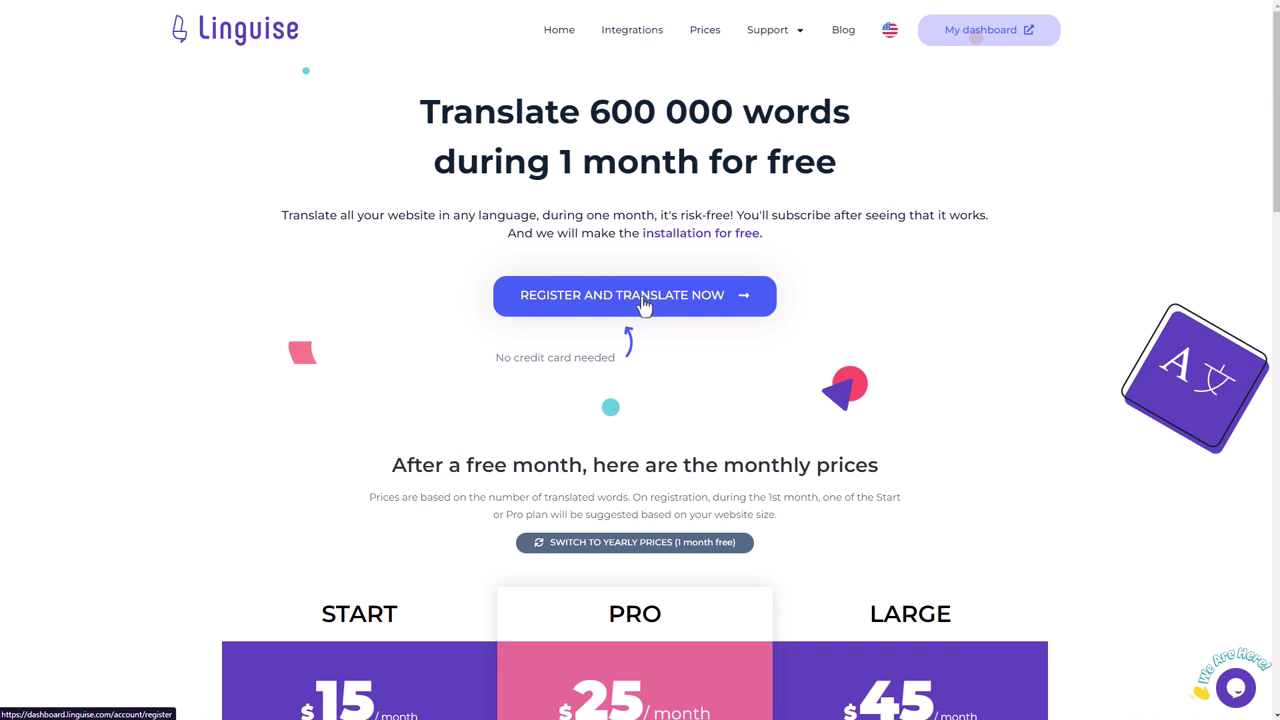
scroll(890, 390, down, 6)
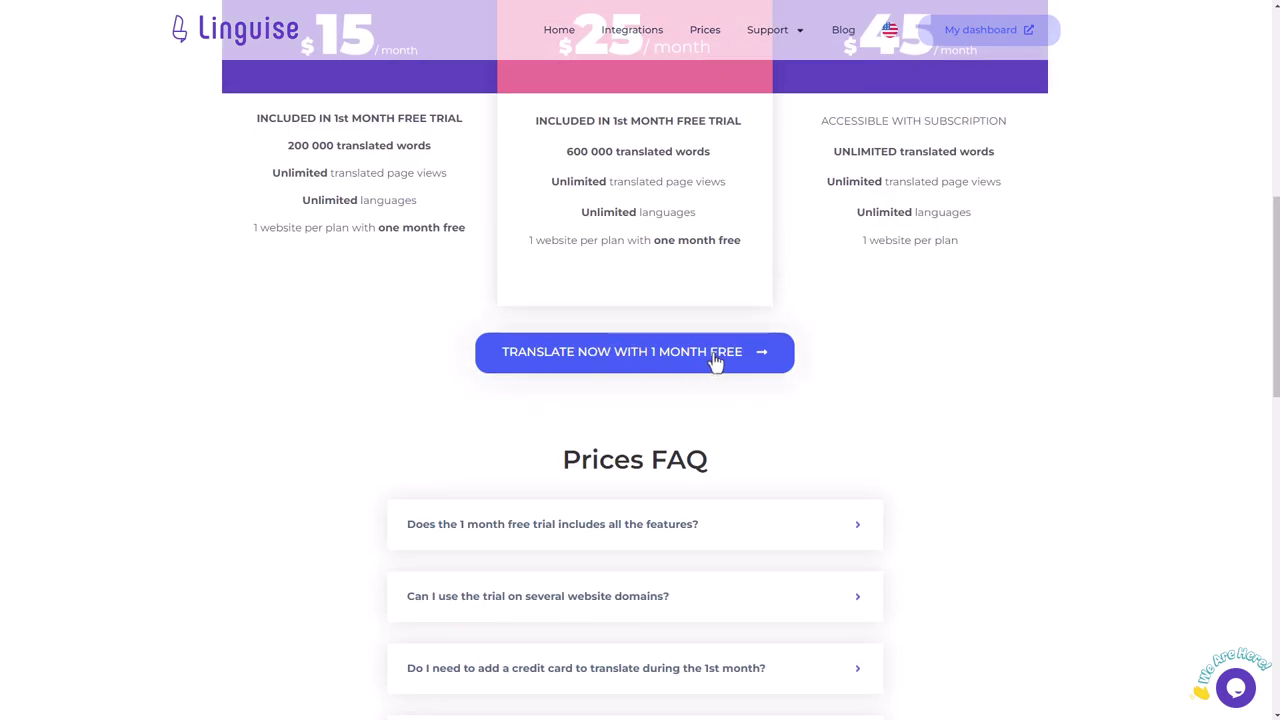
scroll(800, 425, up, 5)
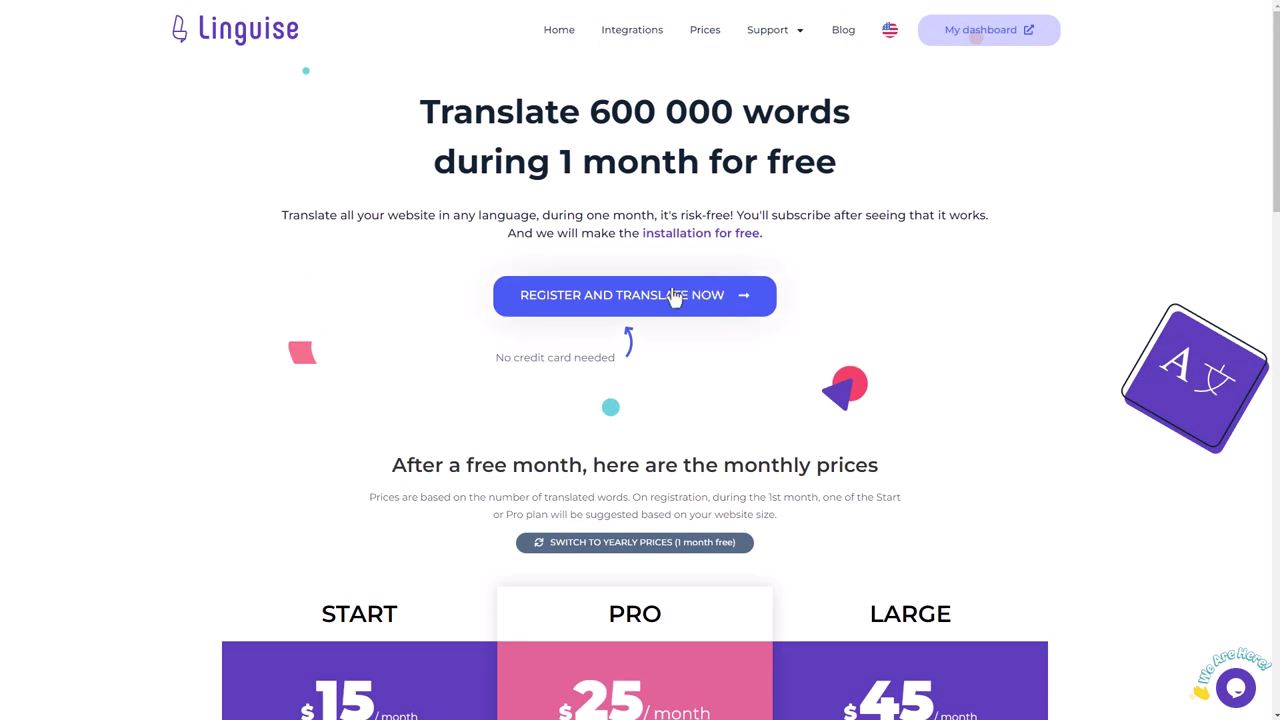
- Open the Linguise account registration form and fill in the full name and e-mail address
click(663, 297)
text(Linguise Dev)
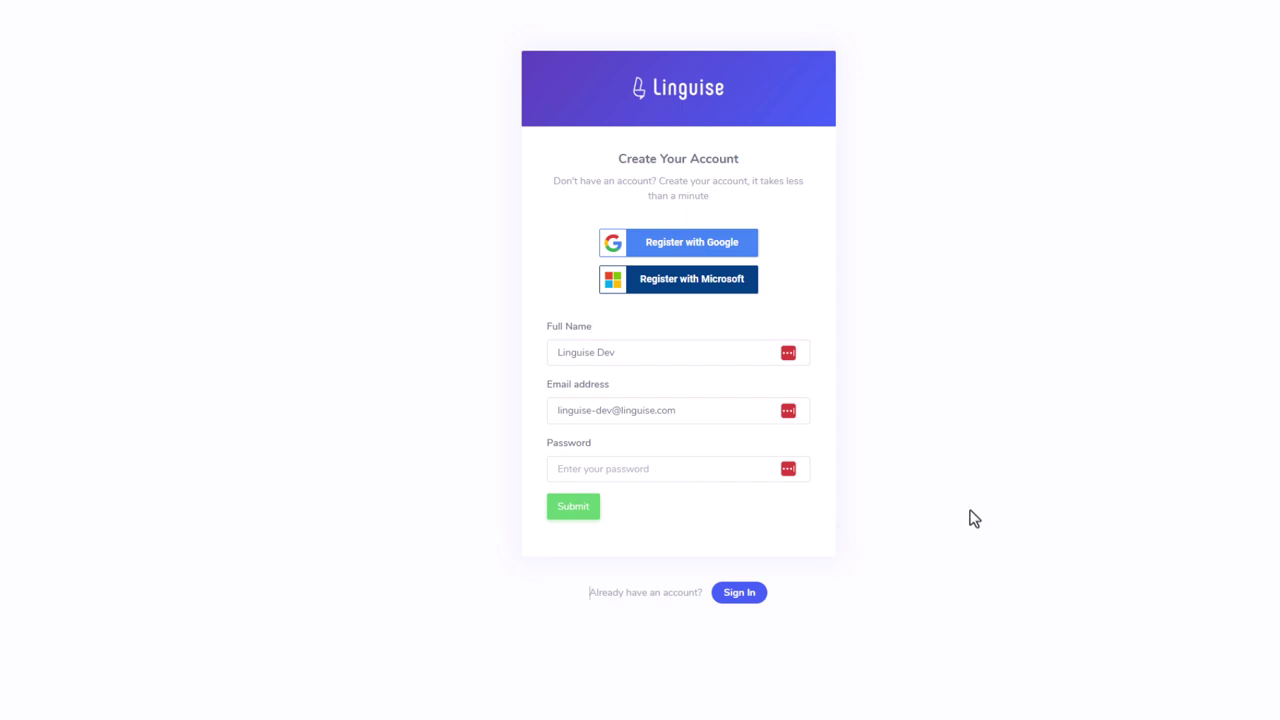
- Sign in to the existing Linguise account with its e-mail and password
click(742, 594)
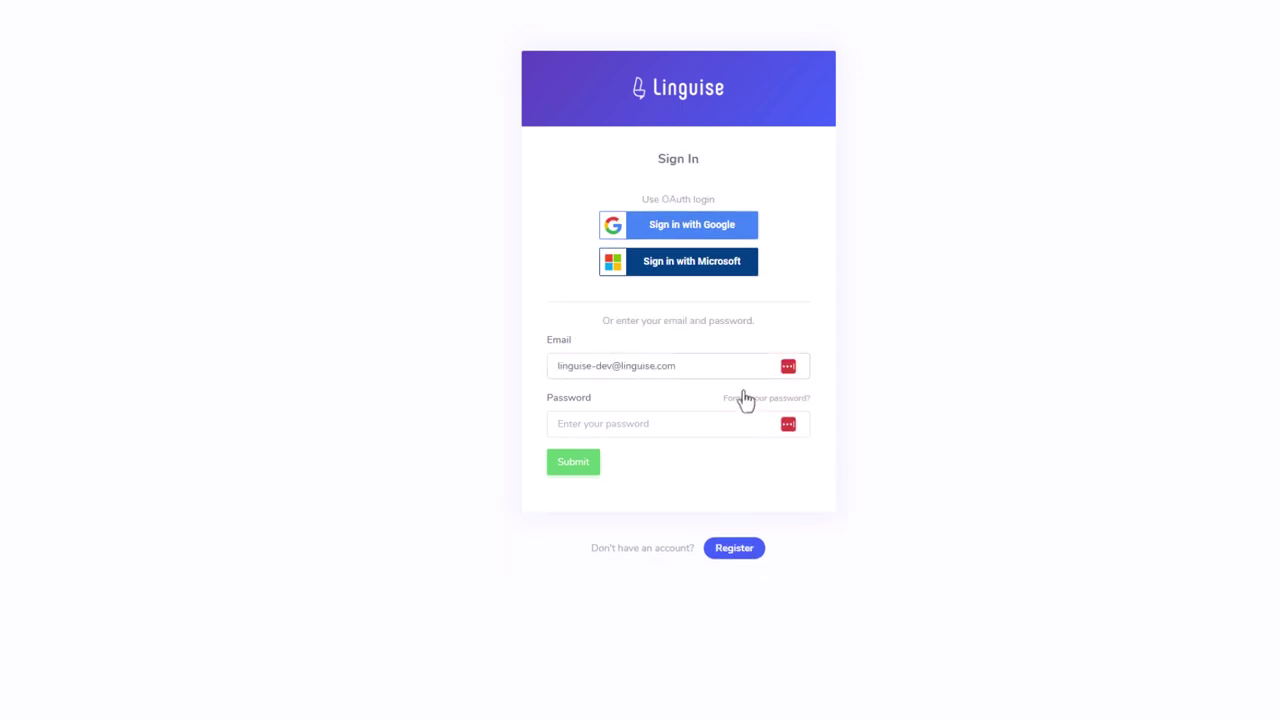
click(709, 366)
click(837, 410)
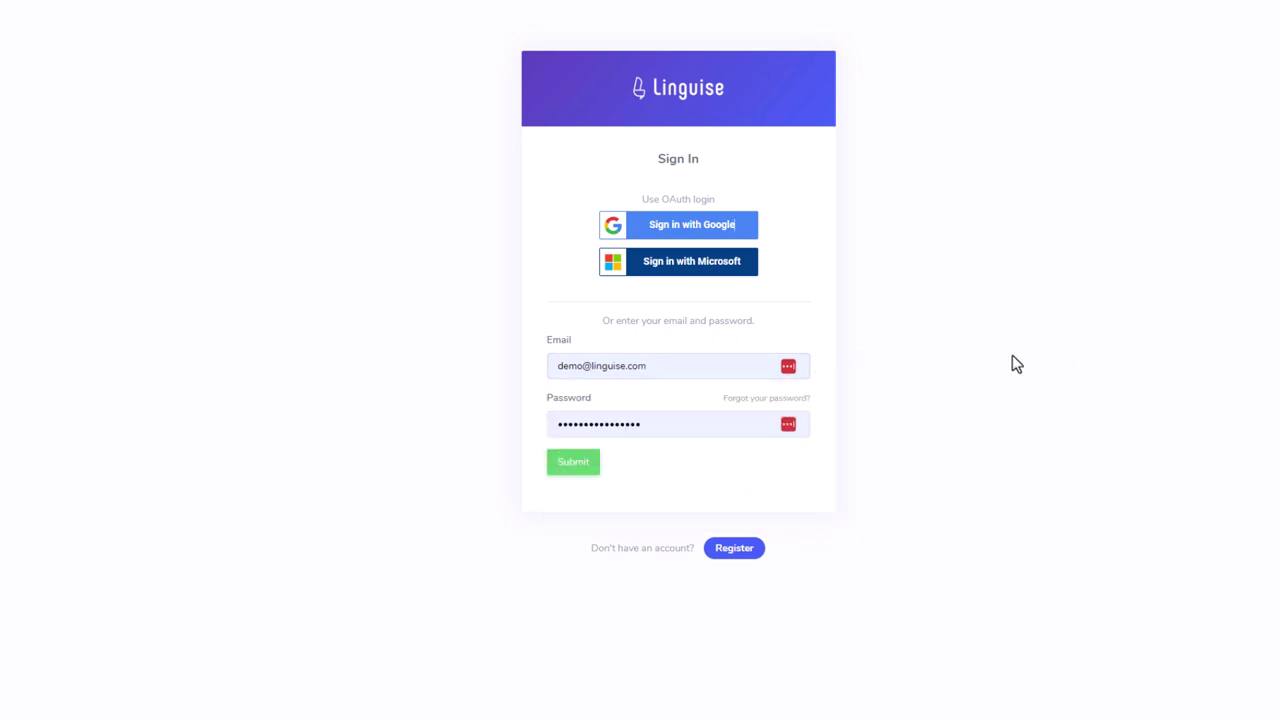
click(585, 470)
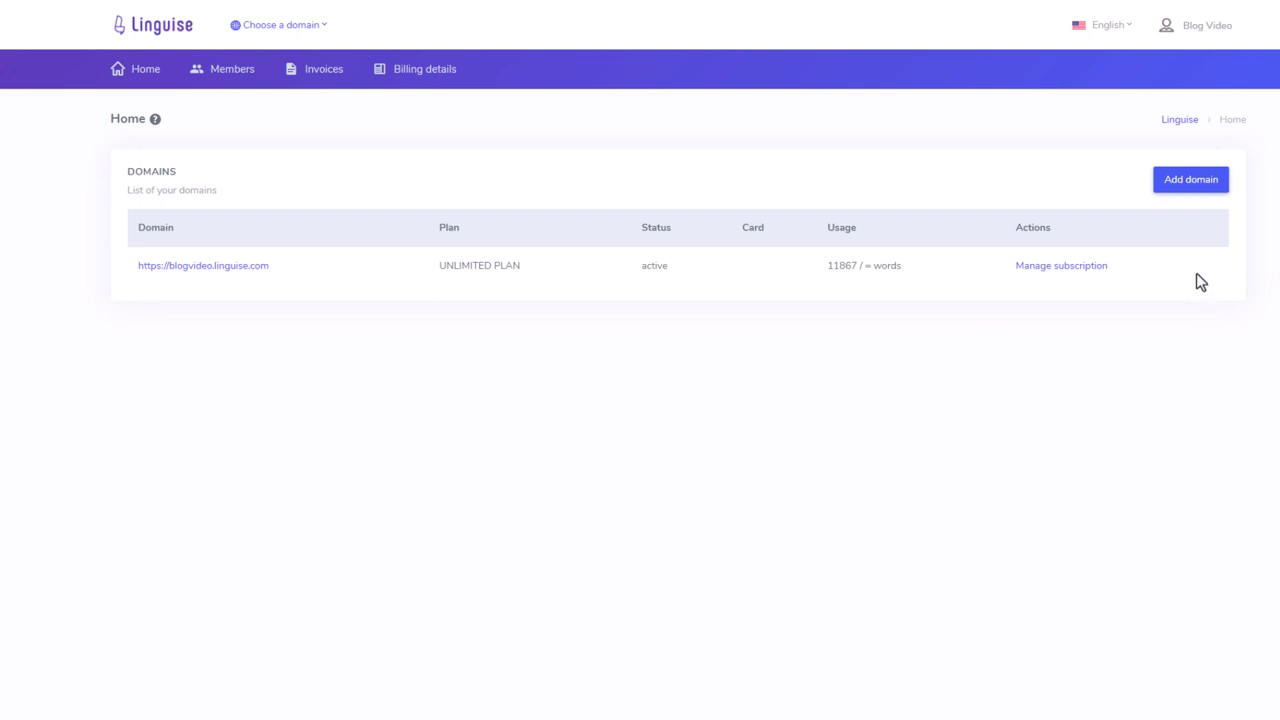
click(1185, 186)
click(395, 222)
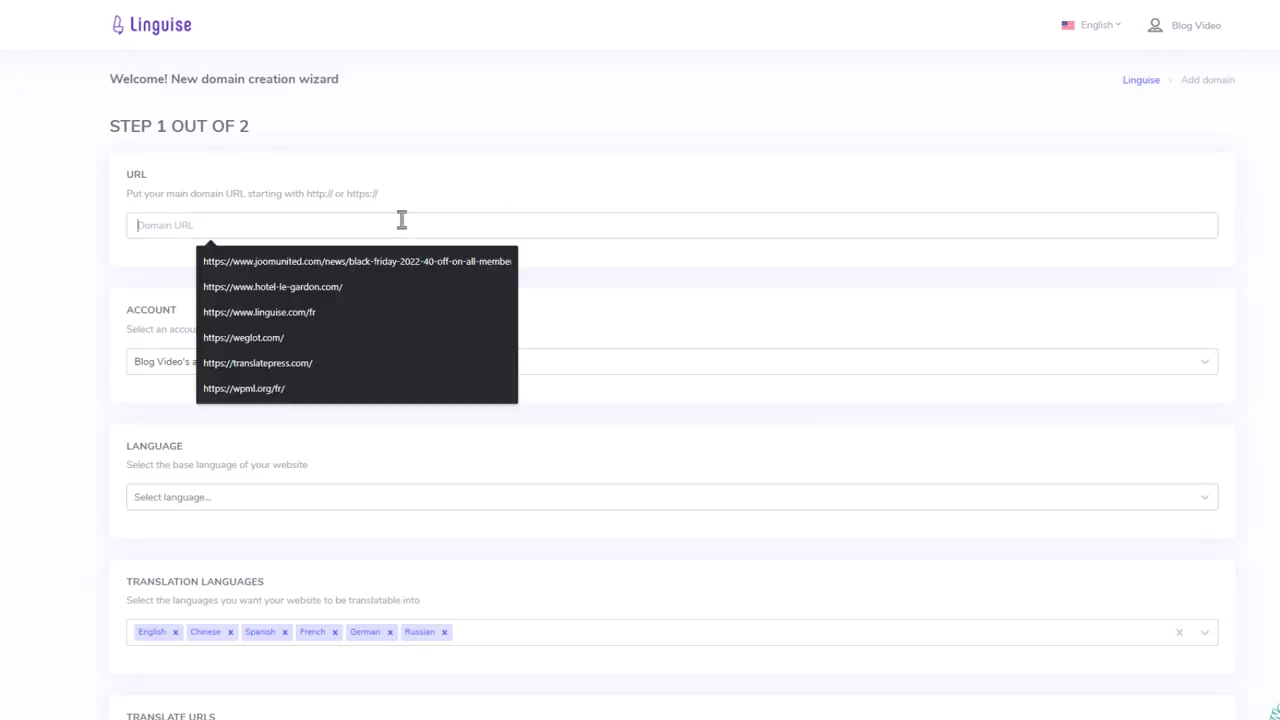
text(https://blogvideo.linguise.com/)
triple_click(257, 232)
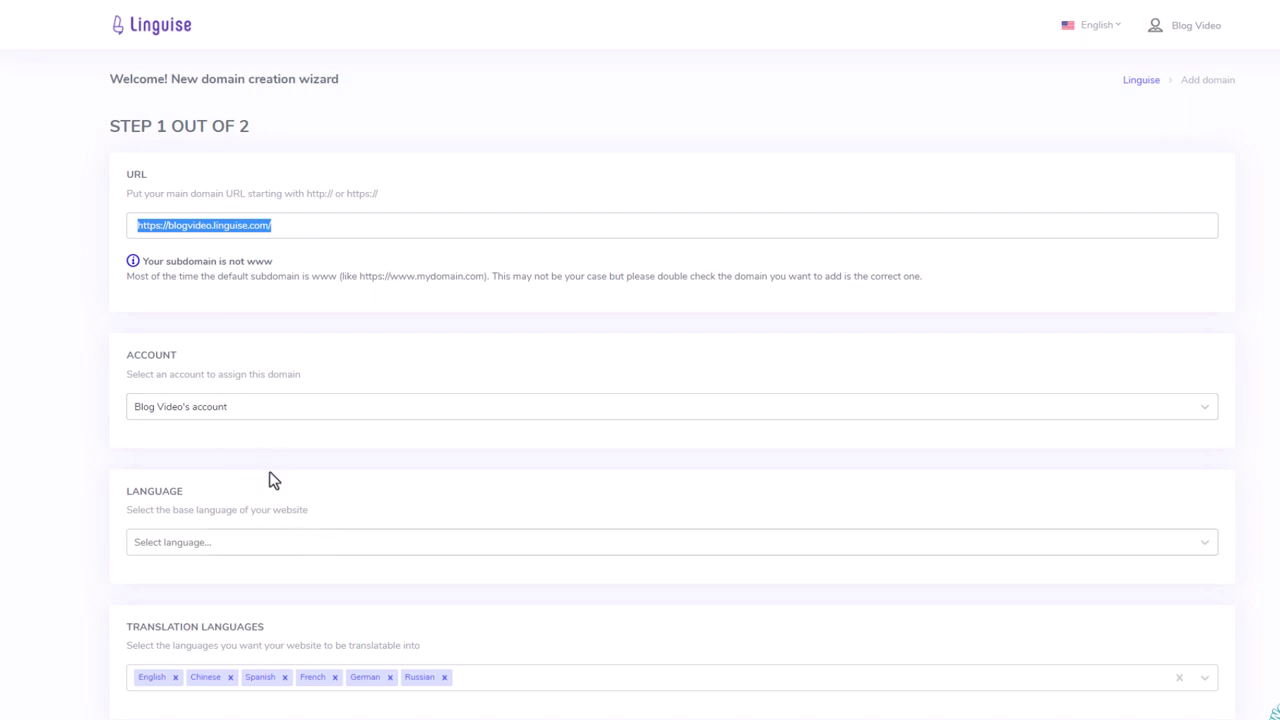
- Set the base language of the new domain's website to English
scroll(265, 465, down, 3)
click(314, 312)
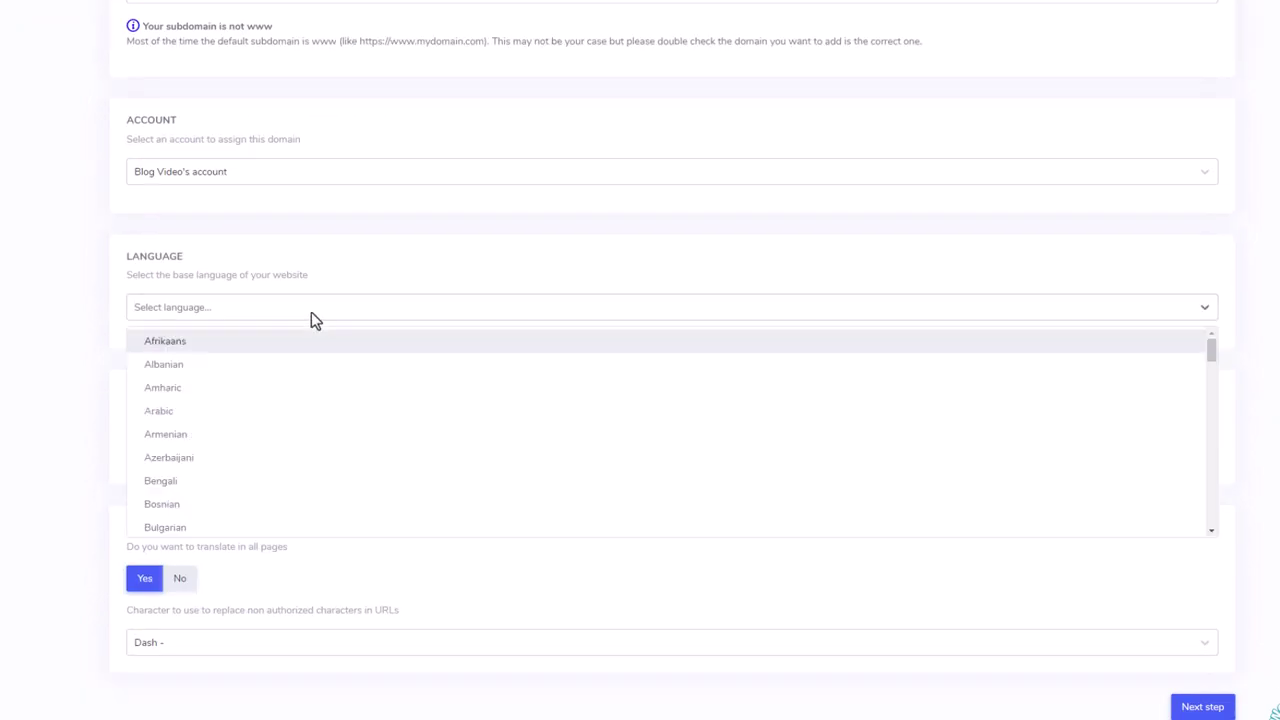
text(eng)
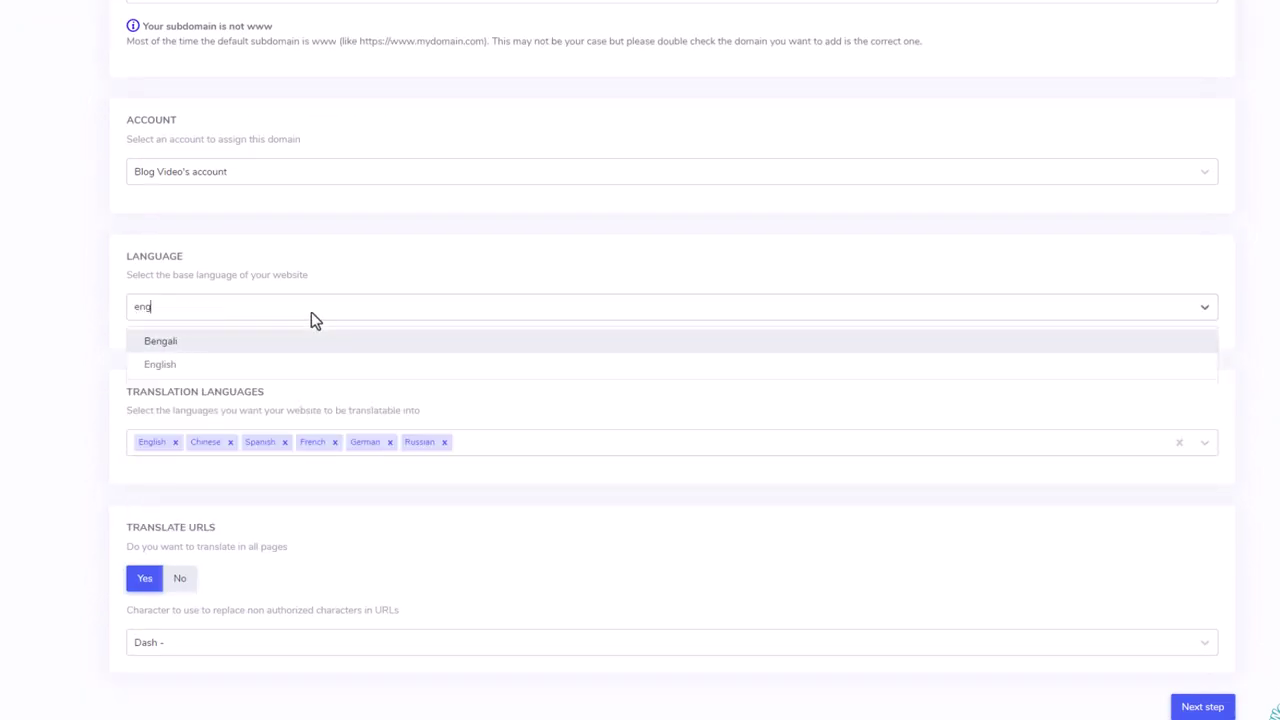
key(Down)
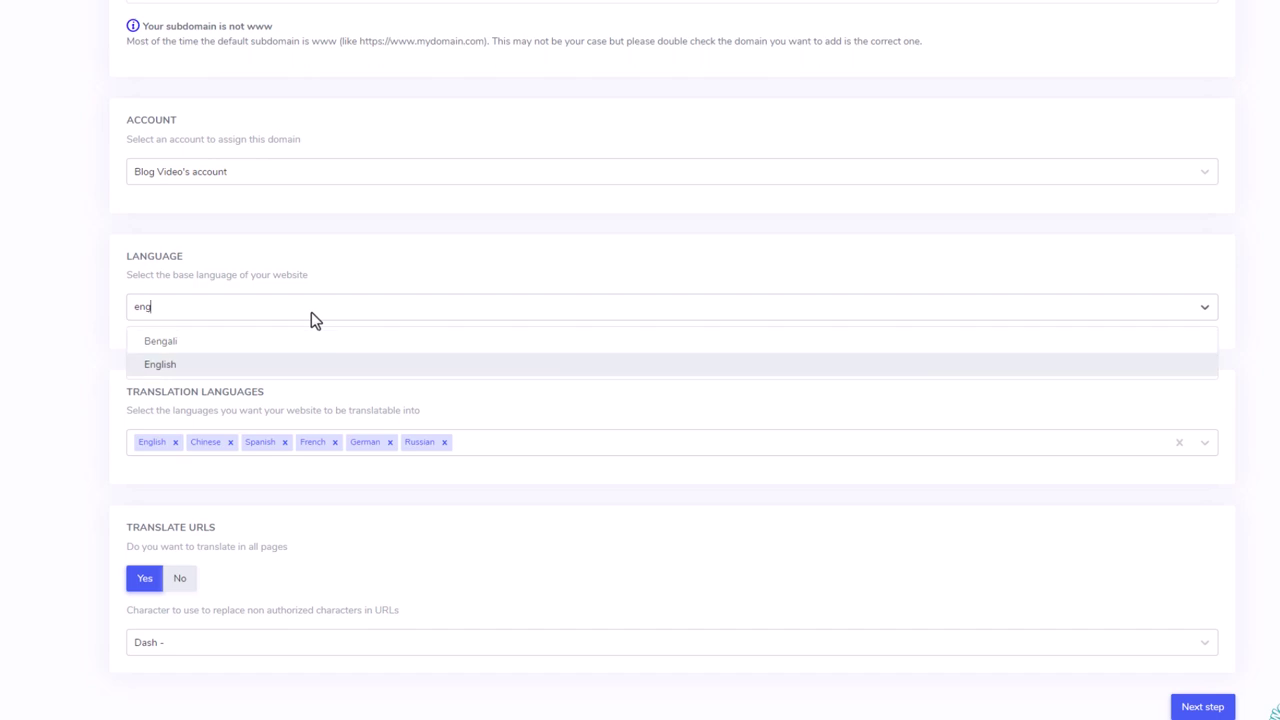
key(Return)
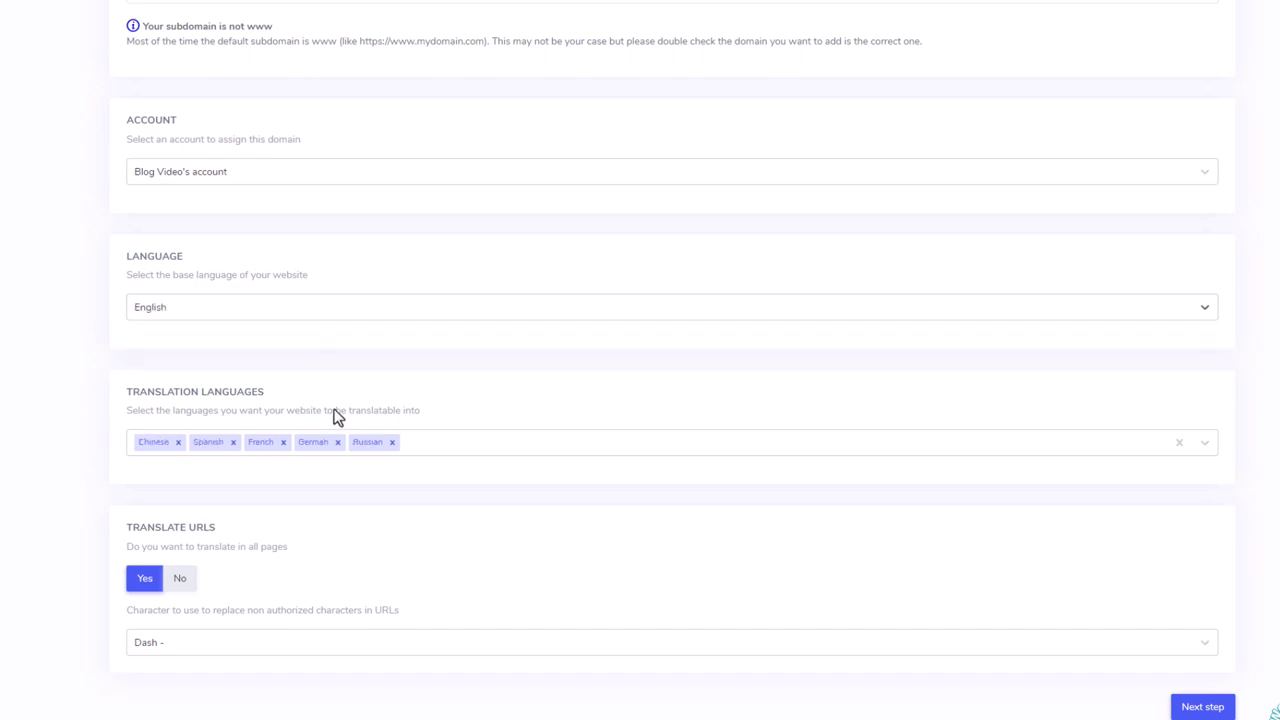
- Add Japanese to the translation languages and proceed to the second step of the domain wizard
click(464, 444)
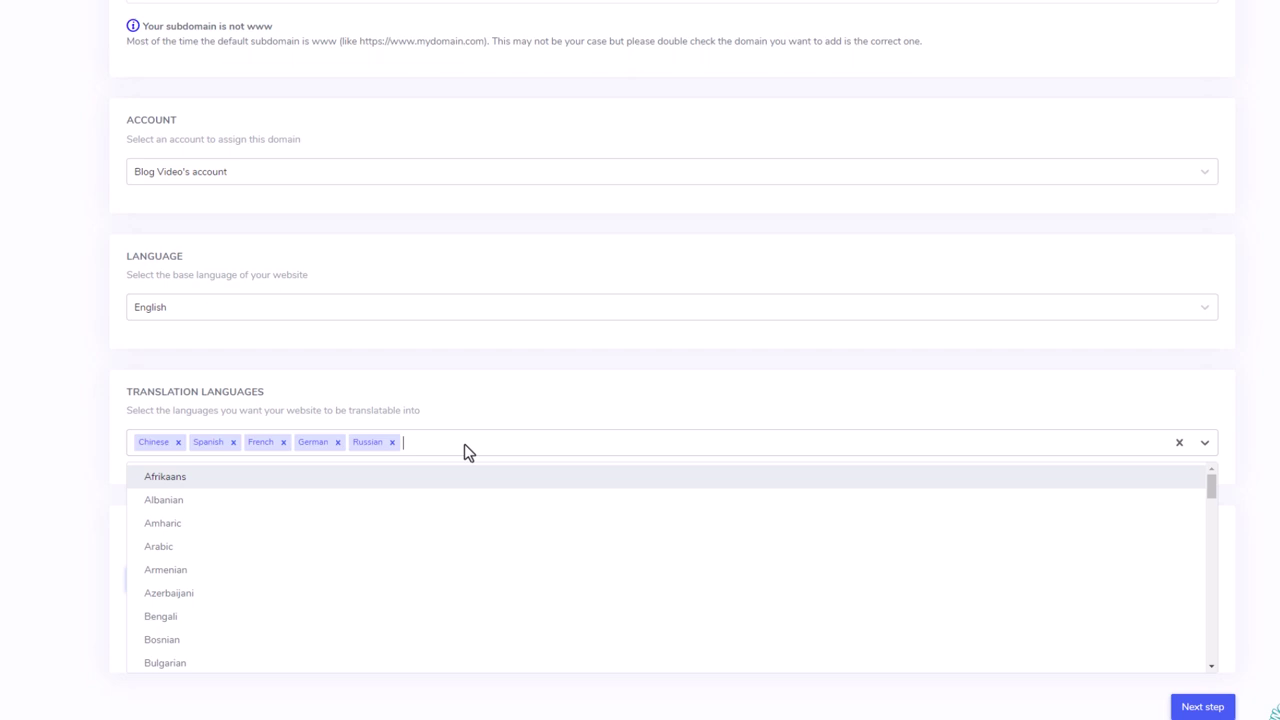
text(japa)
key(Return)
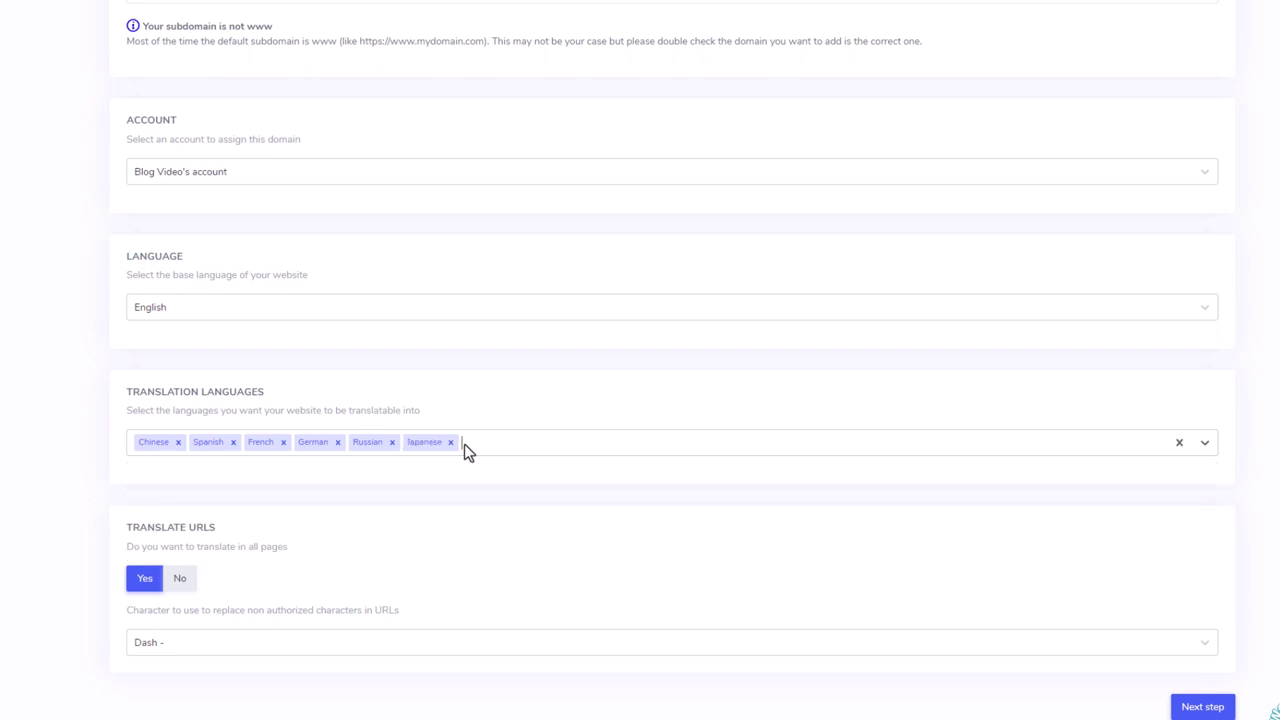
click(1202, 707)
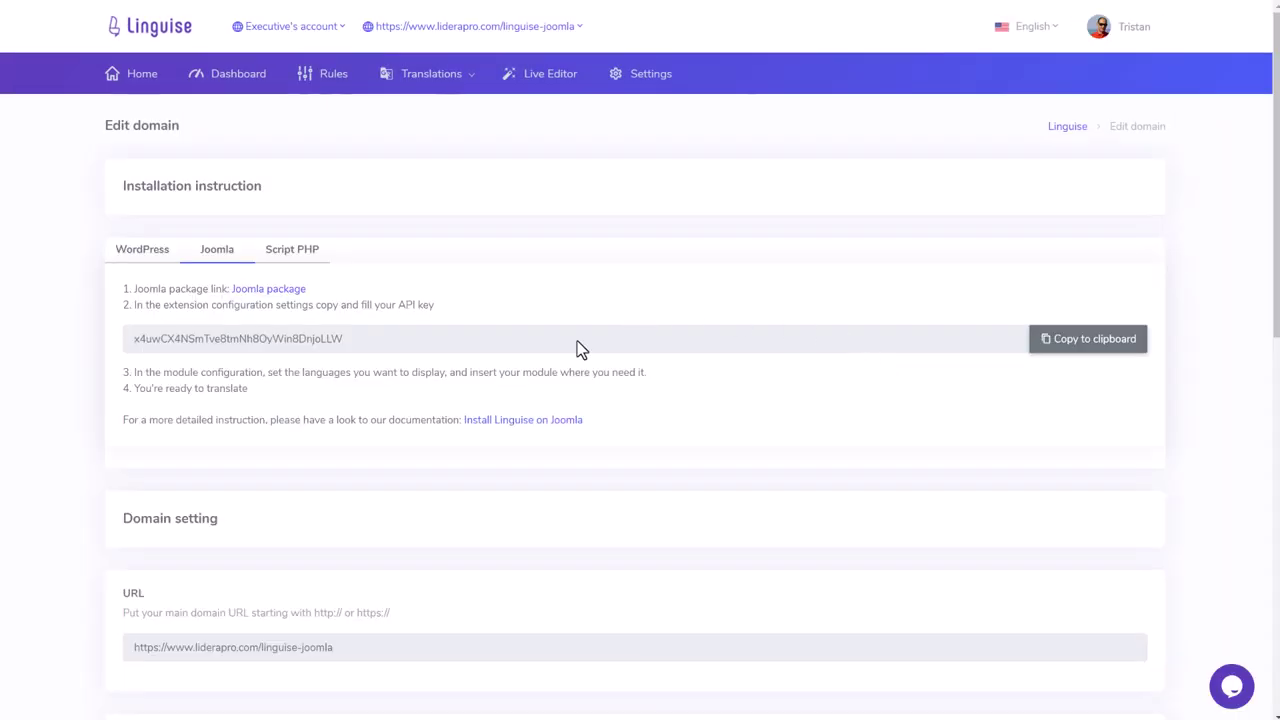
- Review the domain settings and copy the API key from the Joomla installation instructions
scroll(430, 299, down, 8)
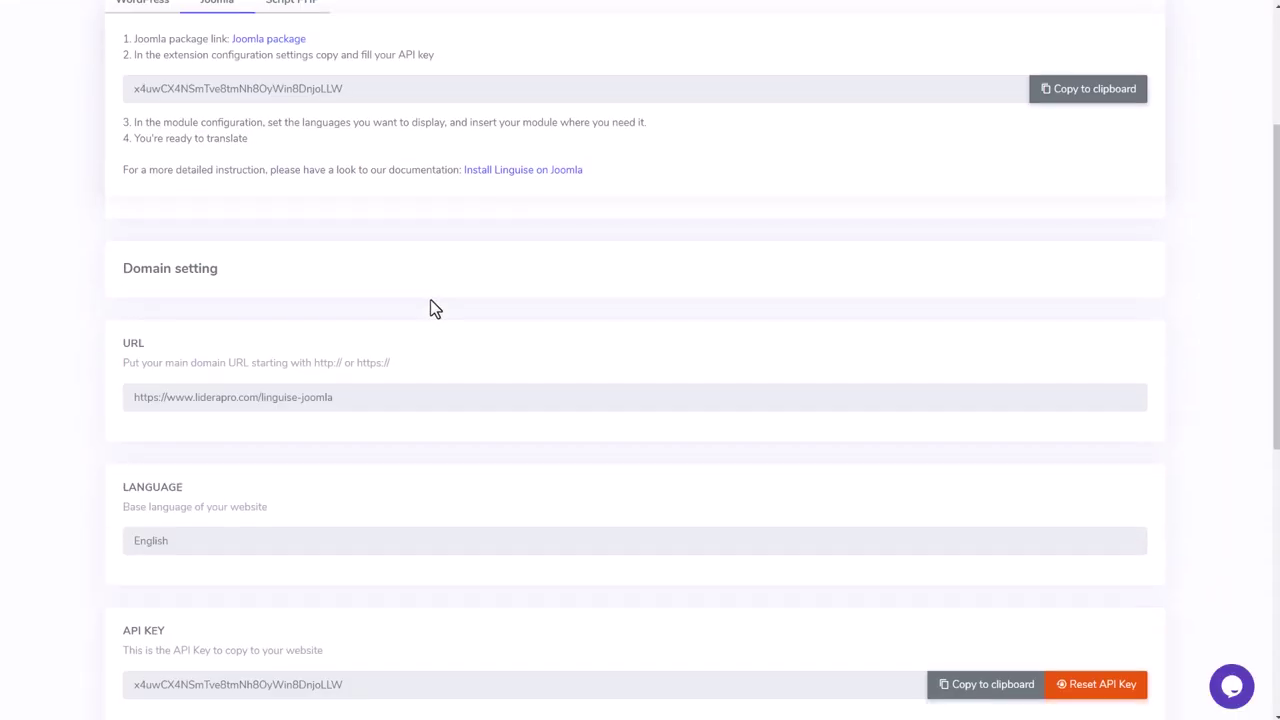
scroll(429, 305, up, 10)
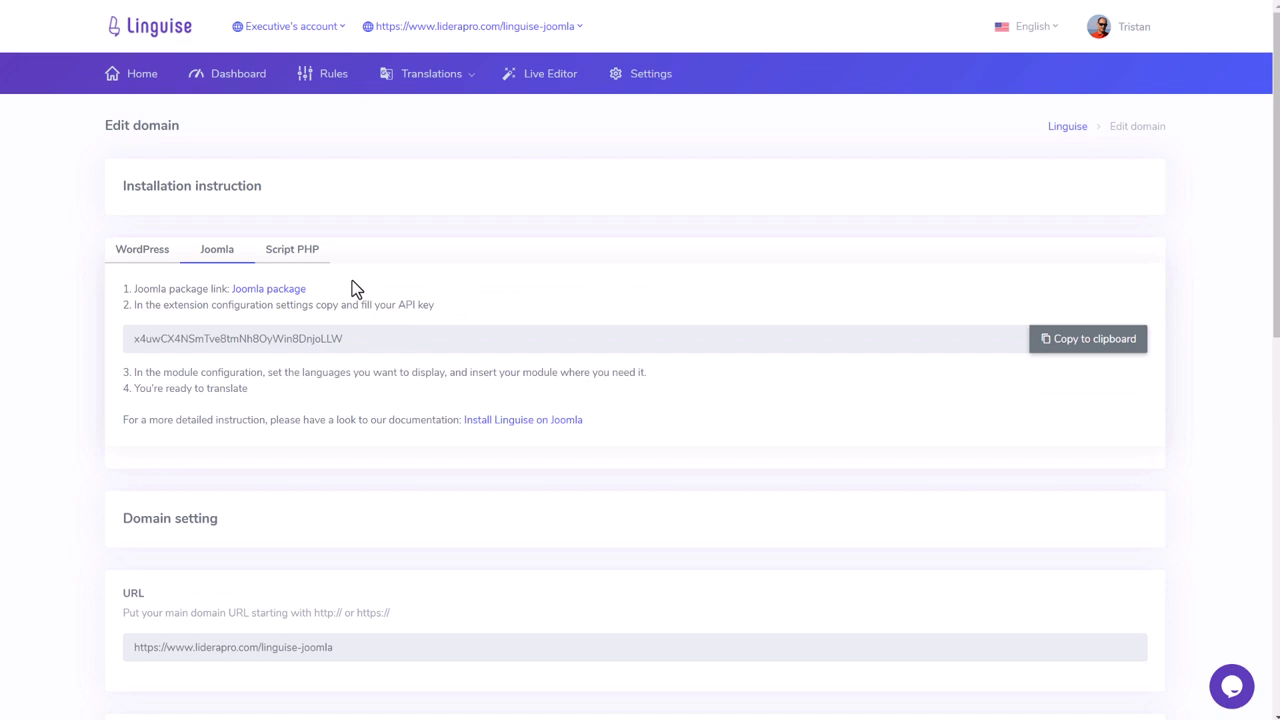
drag(351, 339, 137, 340)
key(ctrl+c)
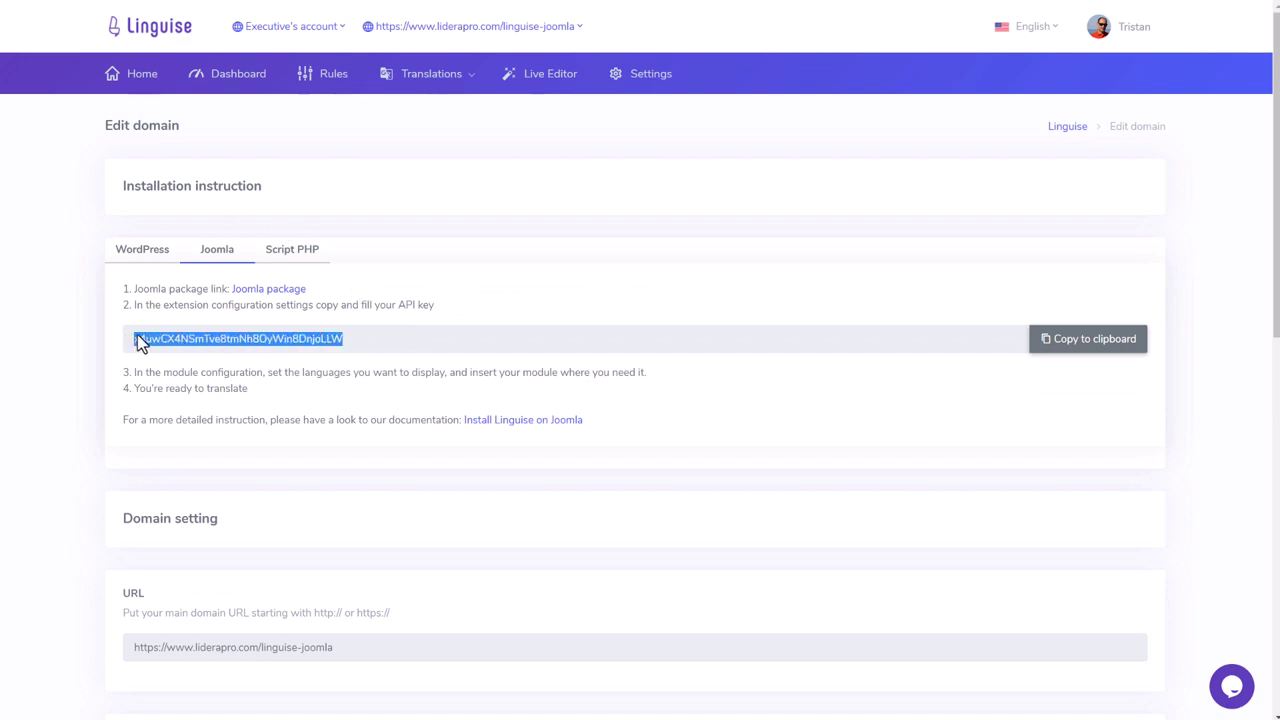
click(1068, 342)
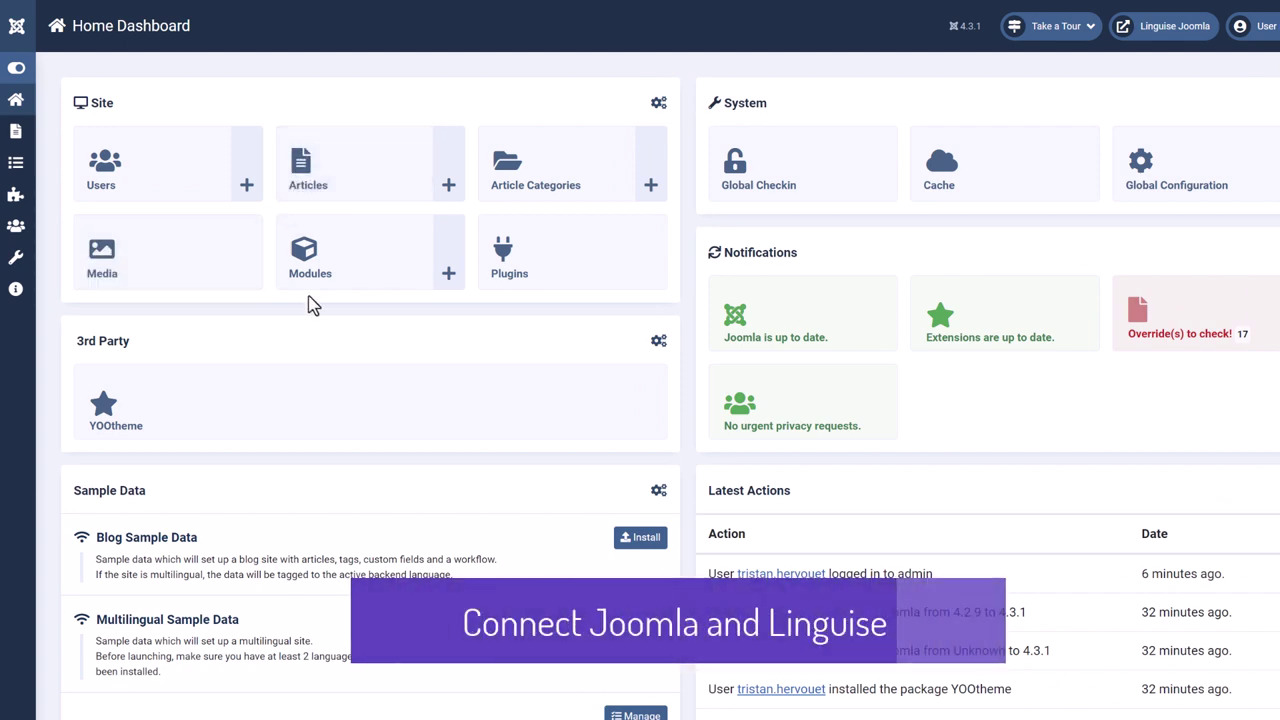
- Switch to the Joomla administrator, open the extension installer and search the web catalogue for linguise
scroll(311, 305, down, 5)
scroll(311, 314, up, 5)
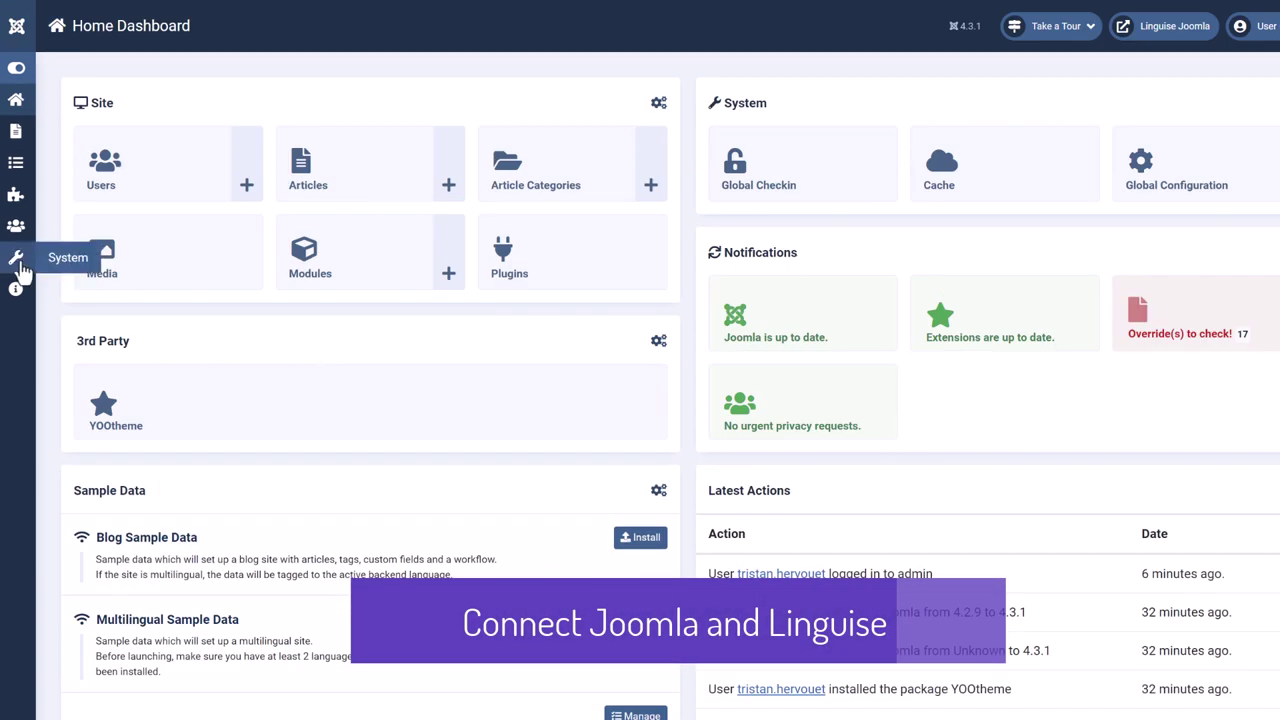
click(16, 257)
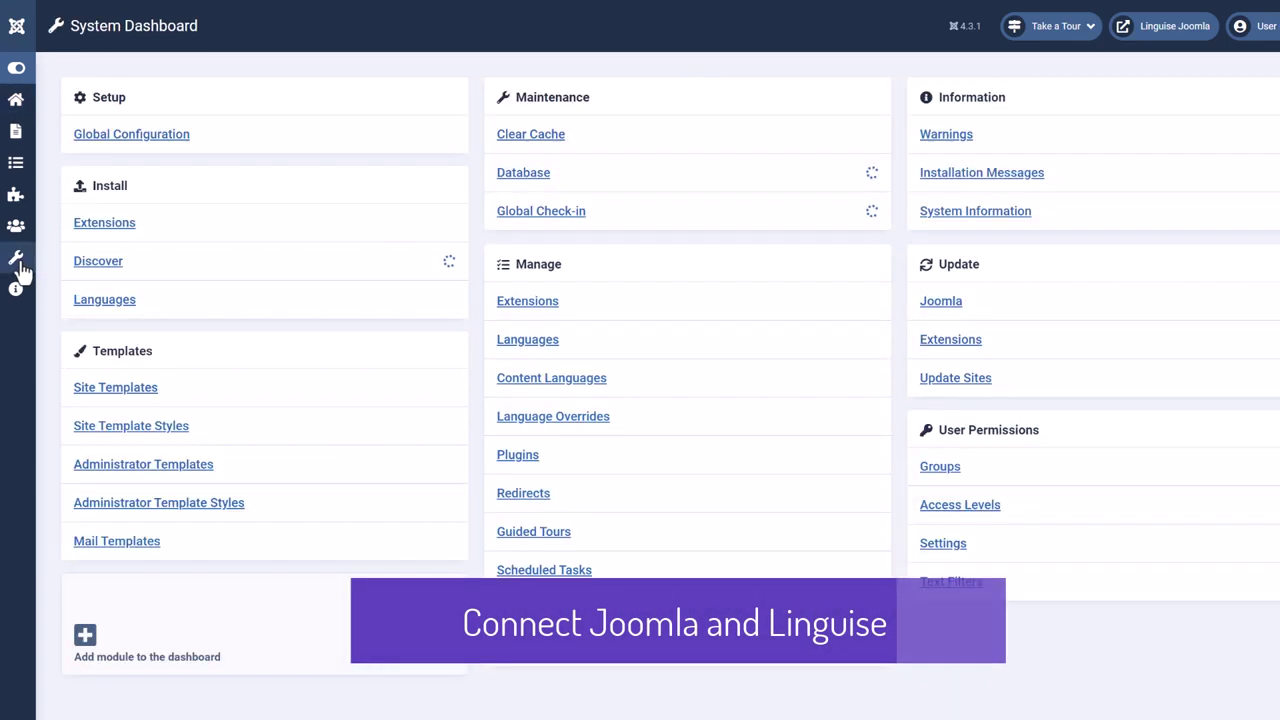
click(106, 225)
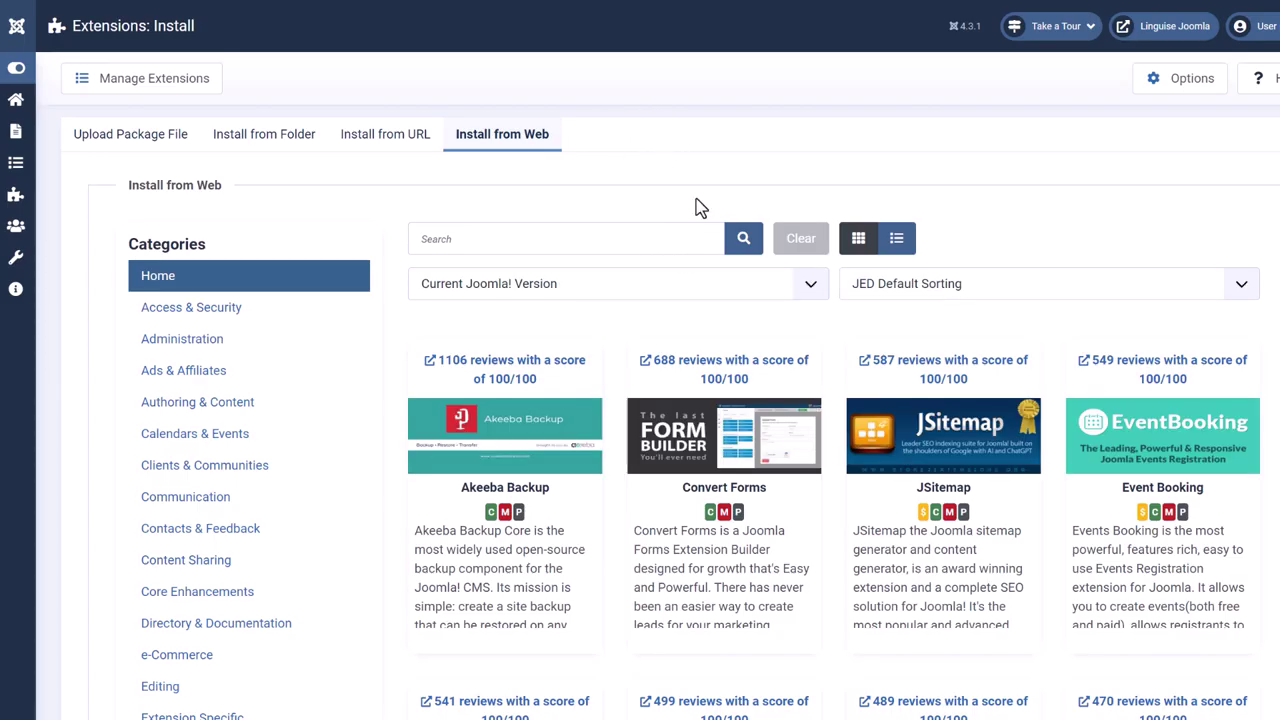
click(492, 227)
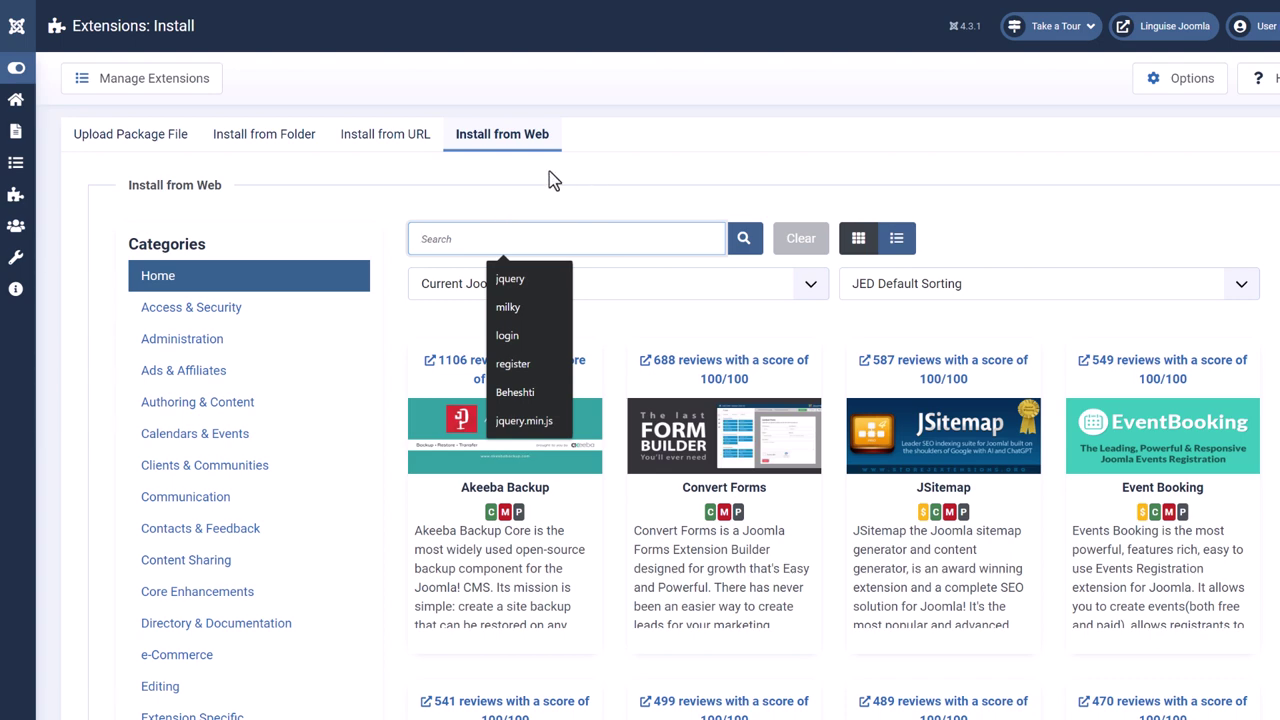
text(linguise)
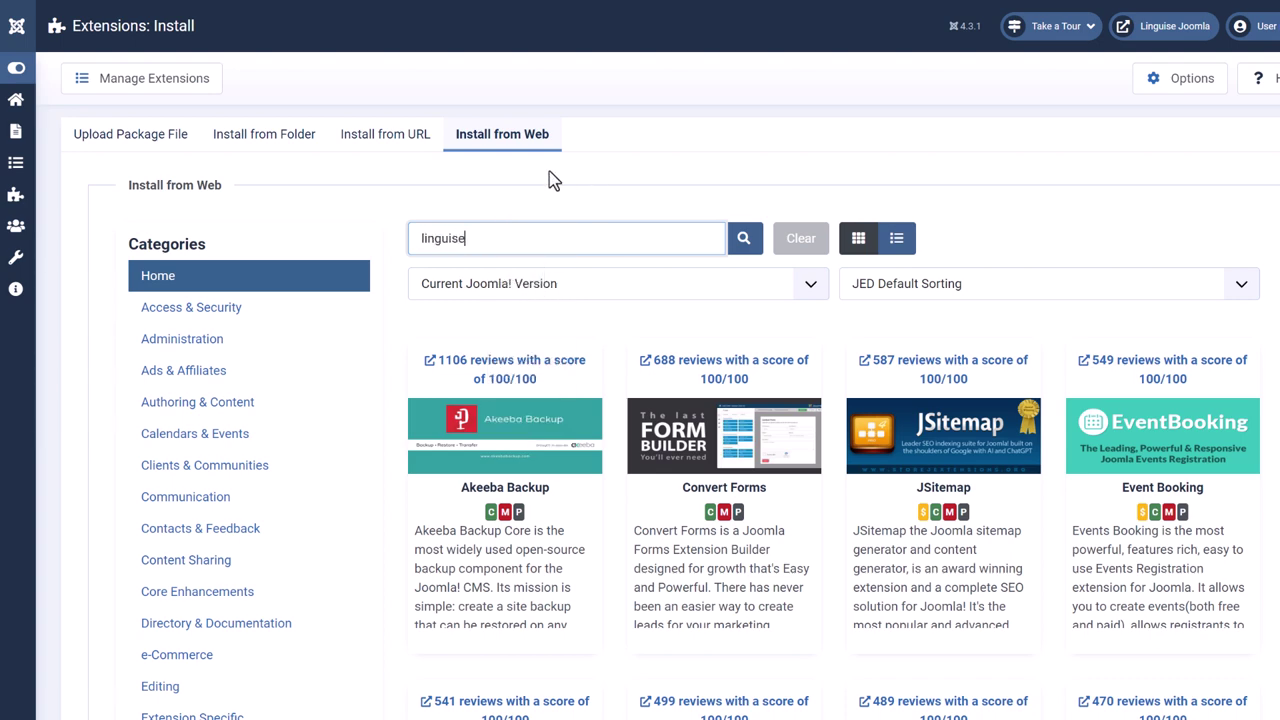
key(Return)
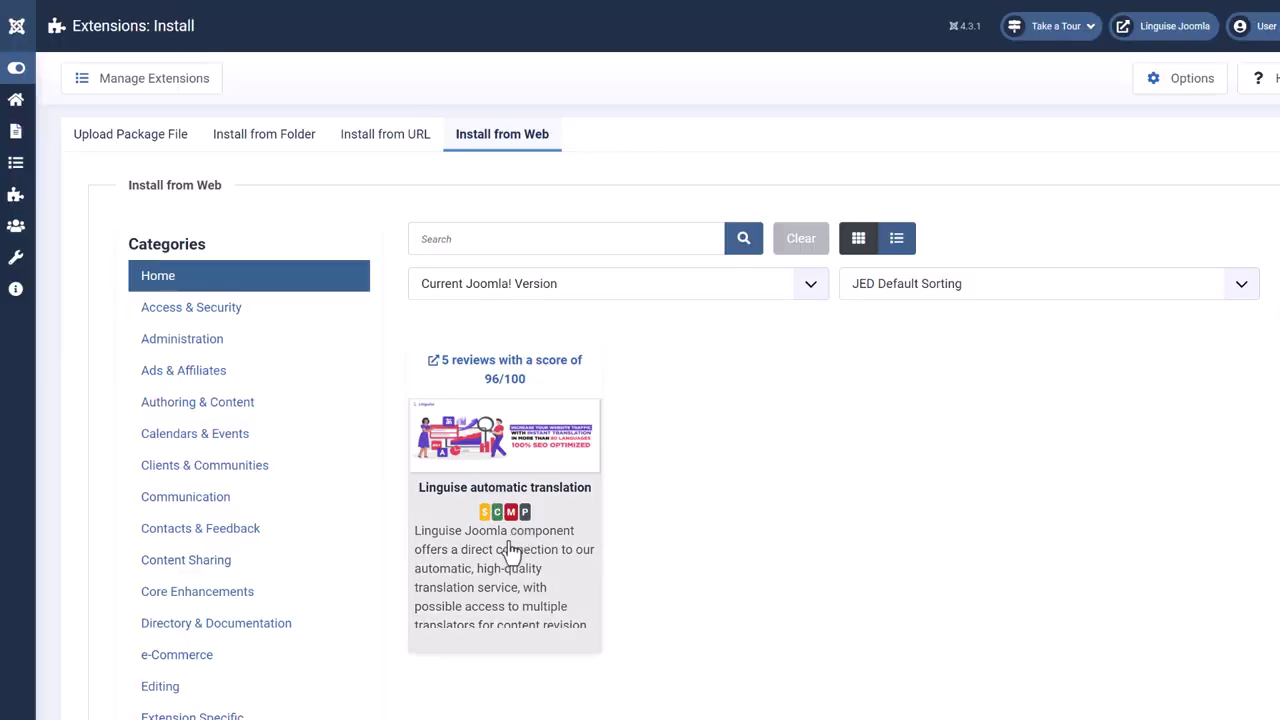
- Open the Linguise automatic translation extension's page and look over its description
click(509, 551)
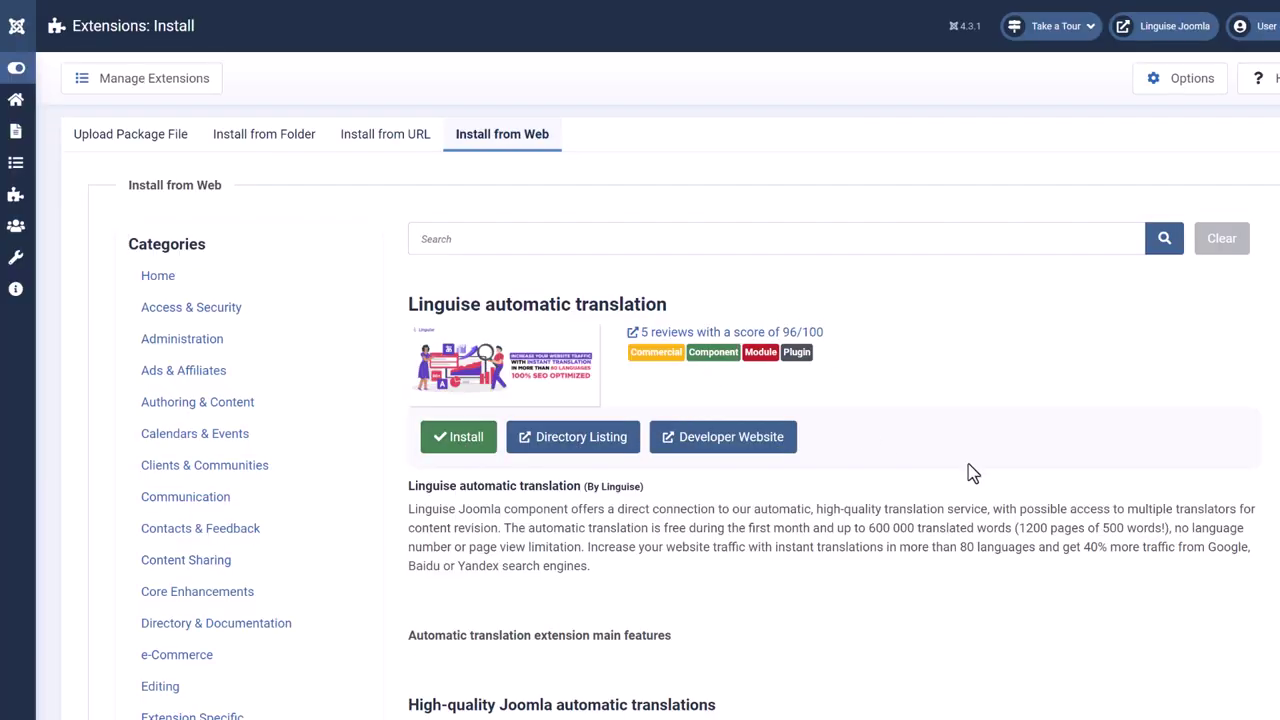
scroll(894, 463, down, 3)
scroll(220, 366, up, 3)
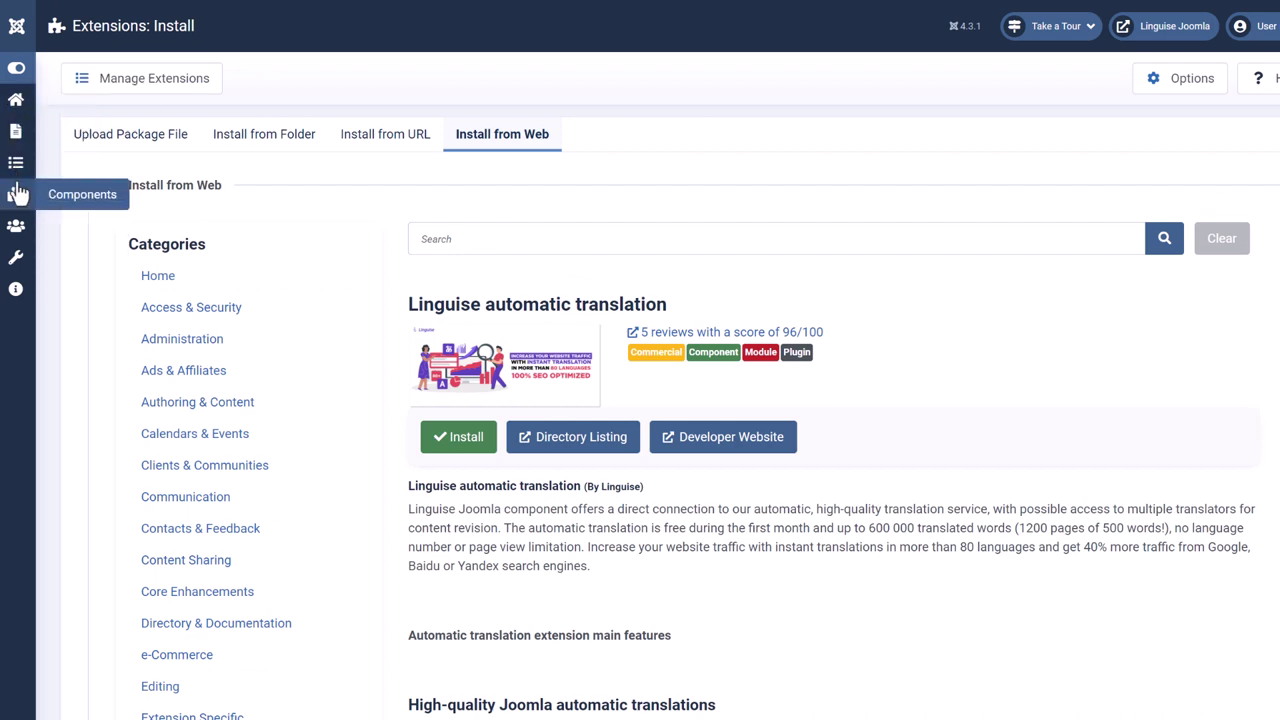
- Open the Linguise component in Joomla, paste the Linguise API key and save it
click(16, 192)
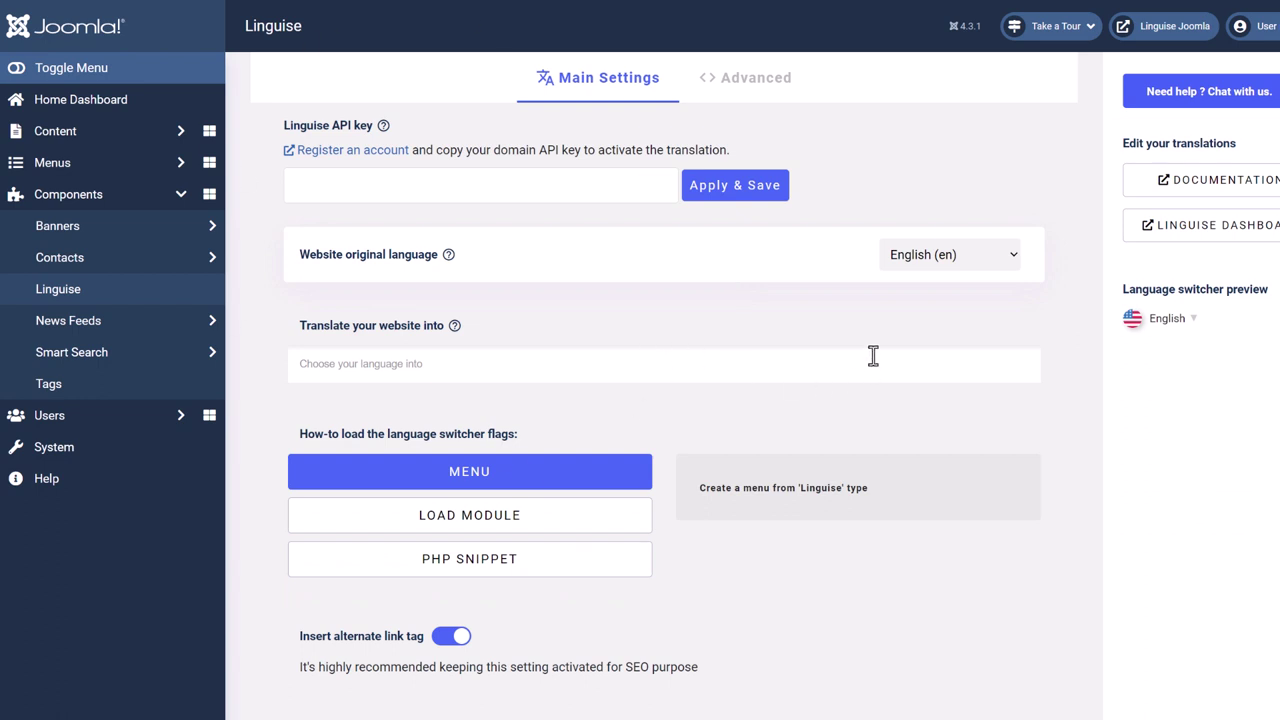
click(392, 191)
key(ctrl+v)
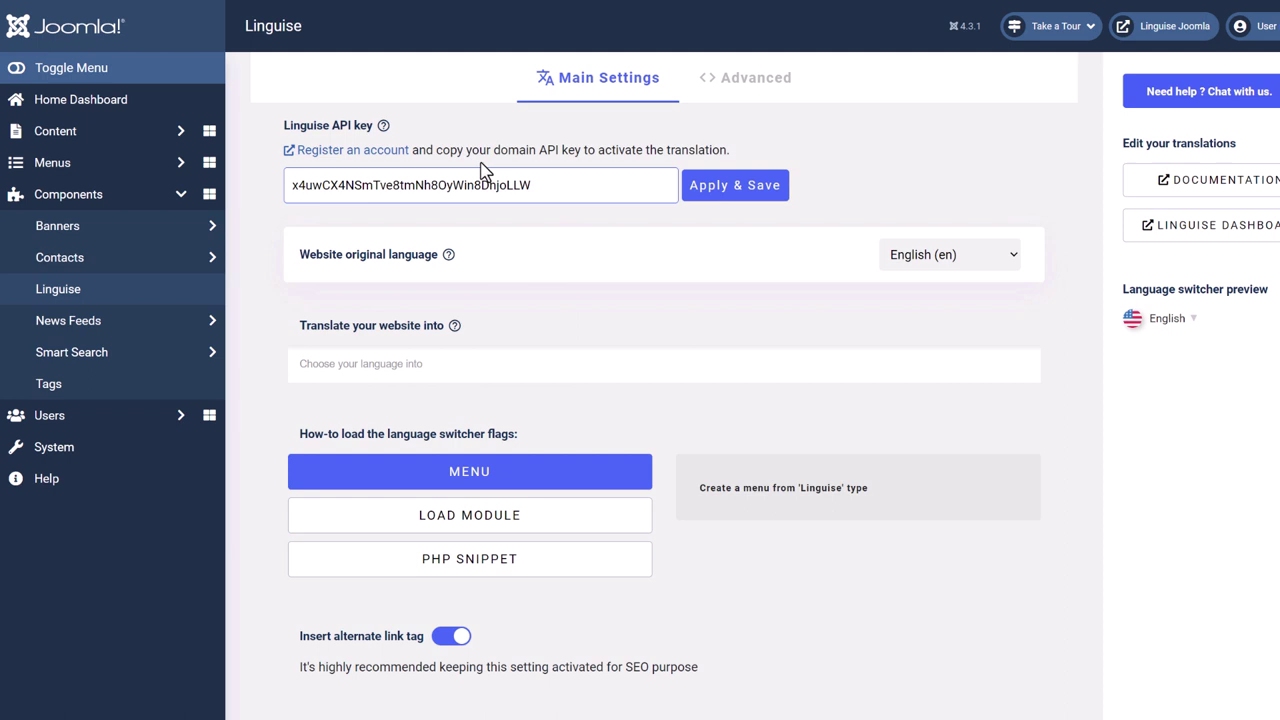
click(766, 207)
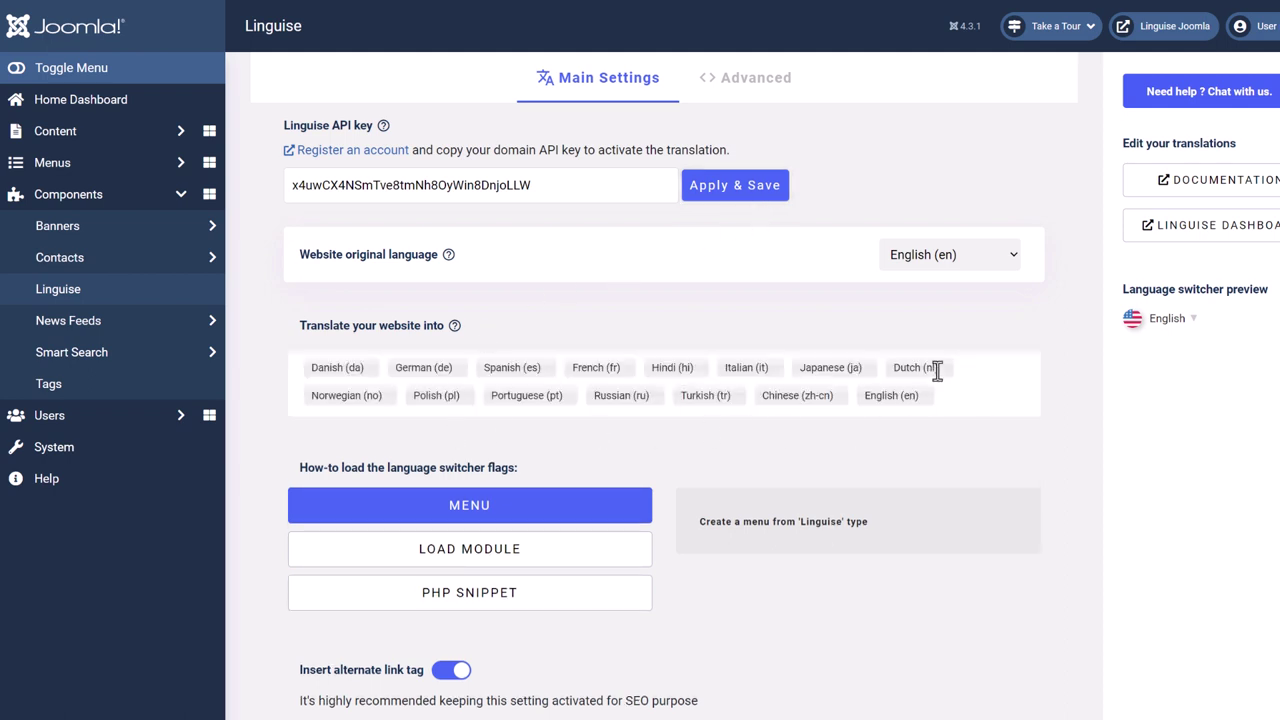
- Examine the component's main settings: the translation languages, switcher loading methods, list display, flag options and box shadows
drag(297, 335, 716, 355)
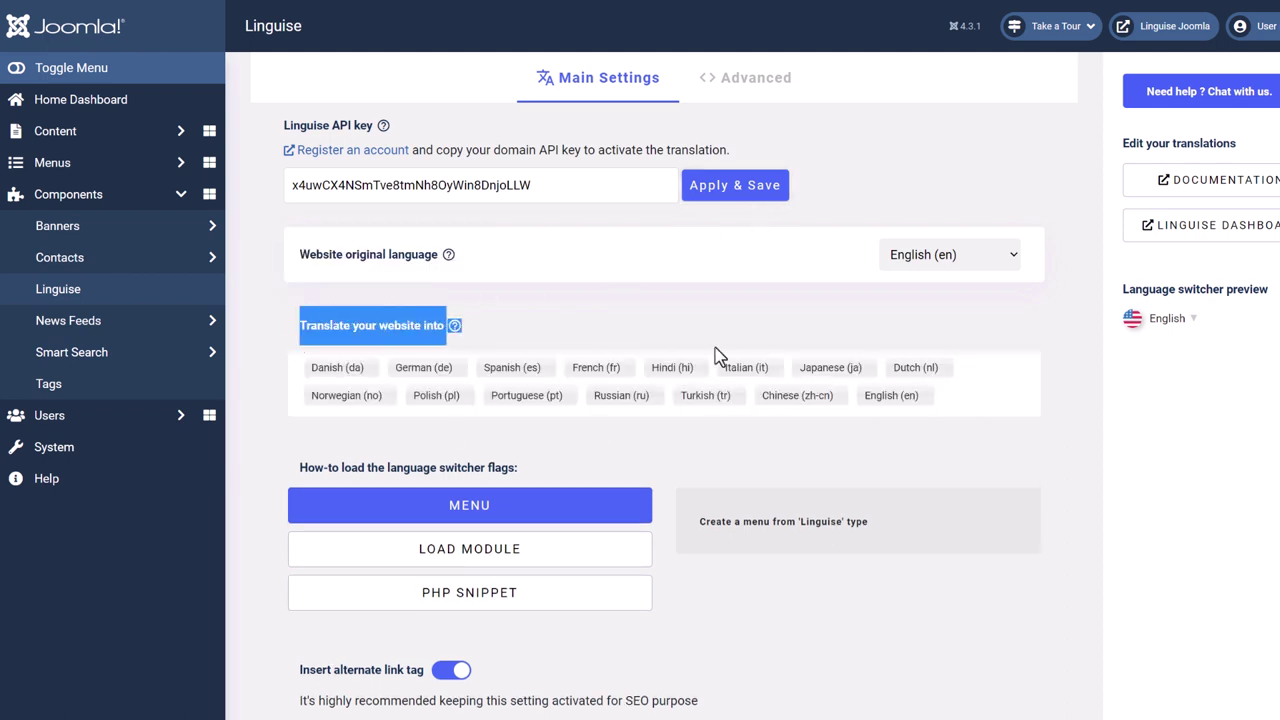
click(965, 396)
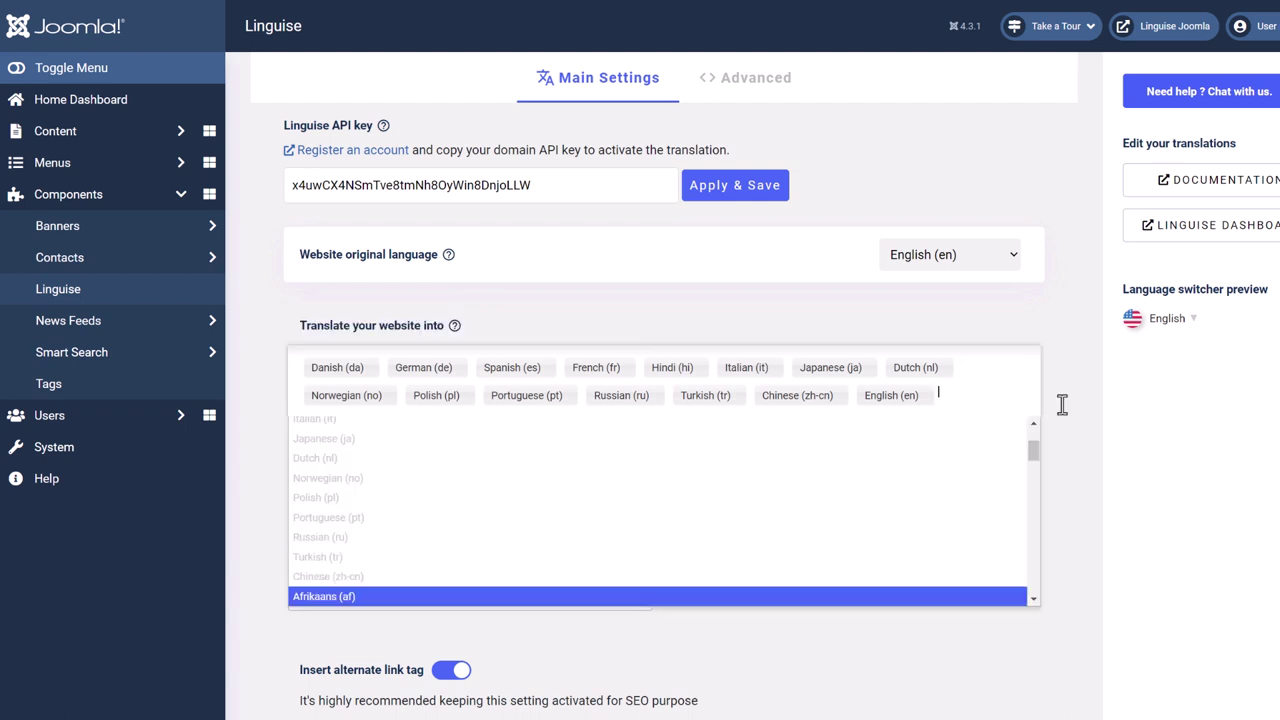
click(958, 324)
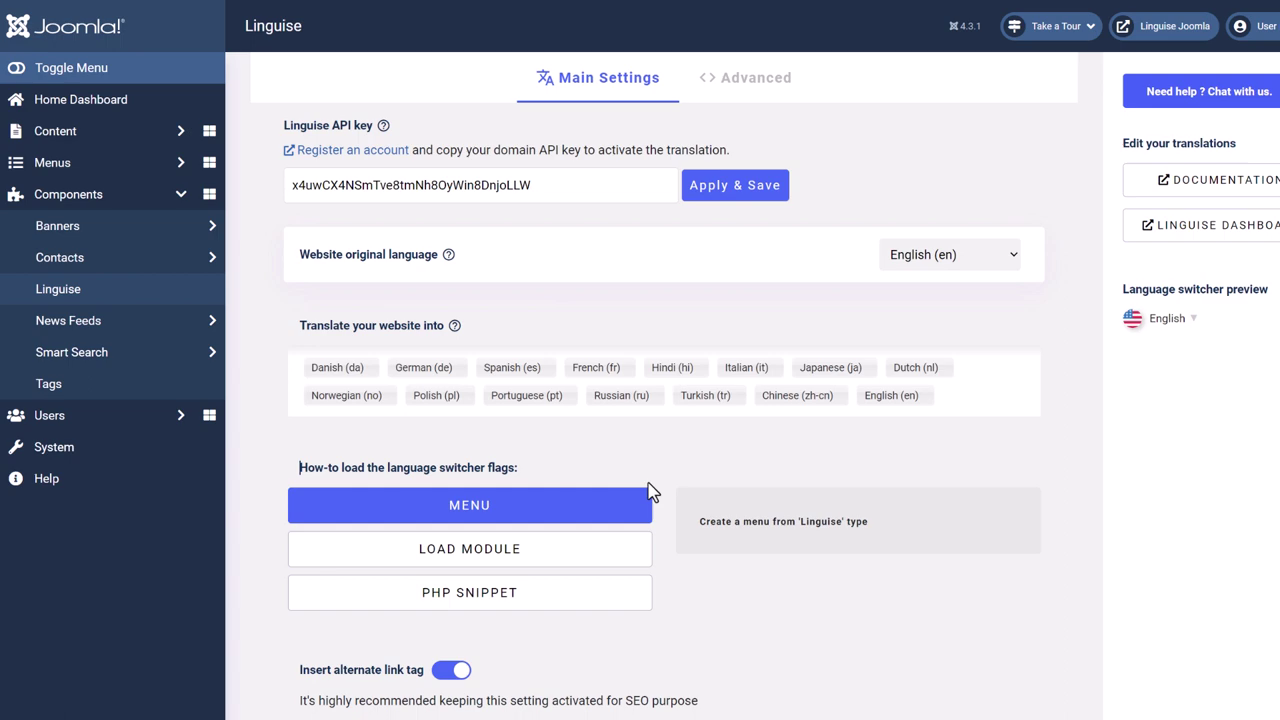
scroll(868, 416, down, 5)
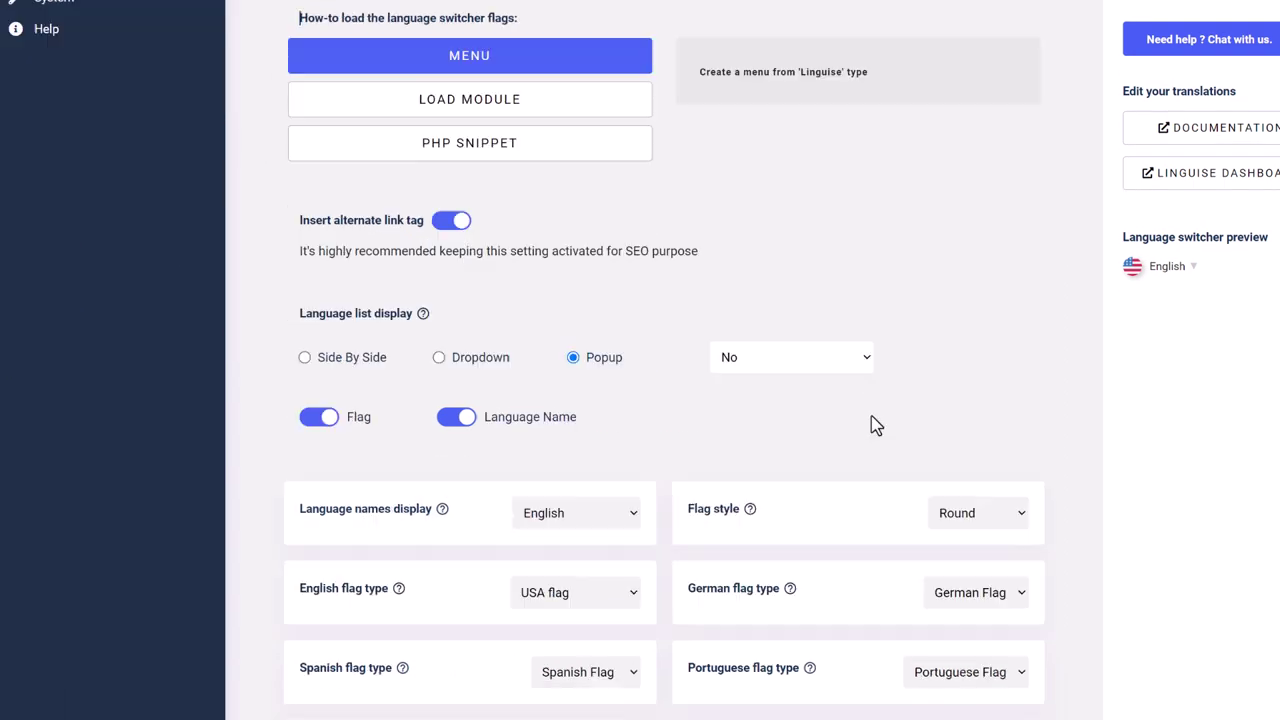
scroll(875, 425, down, 3)
scroll(875, 425, up, 5)
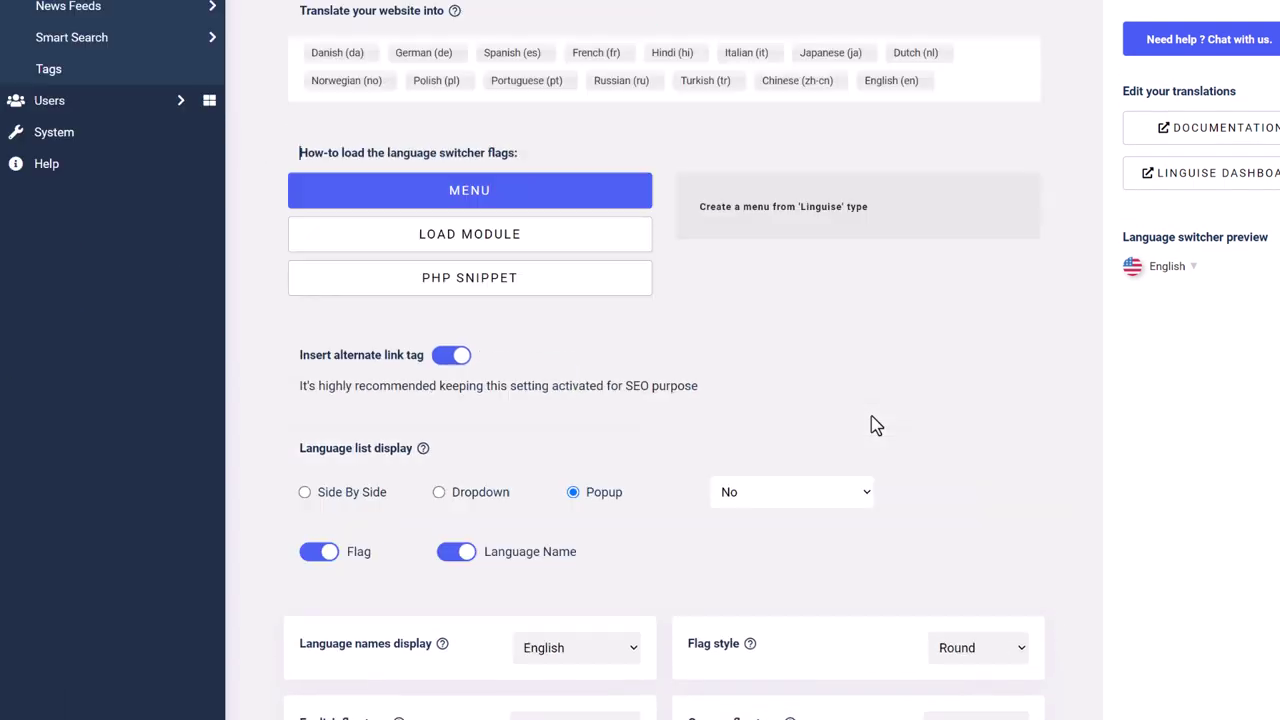
scroll(875, 425, up, 3)
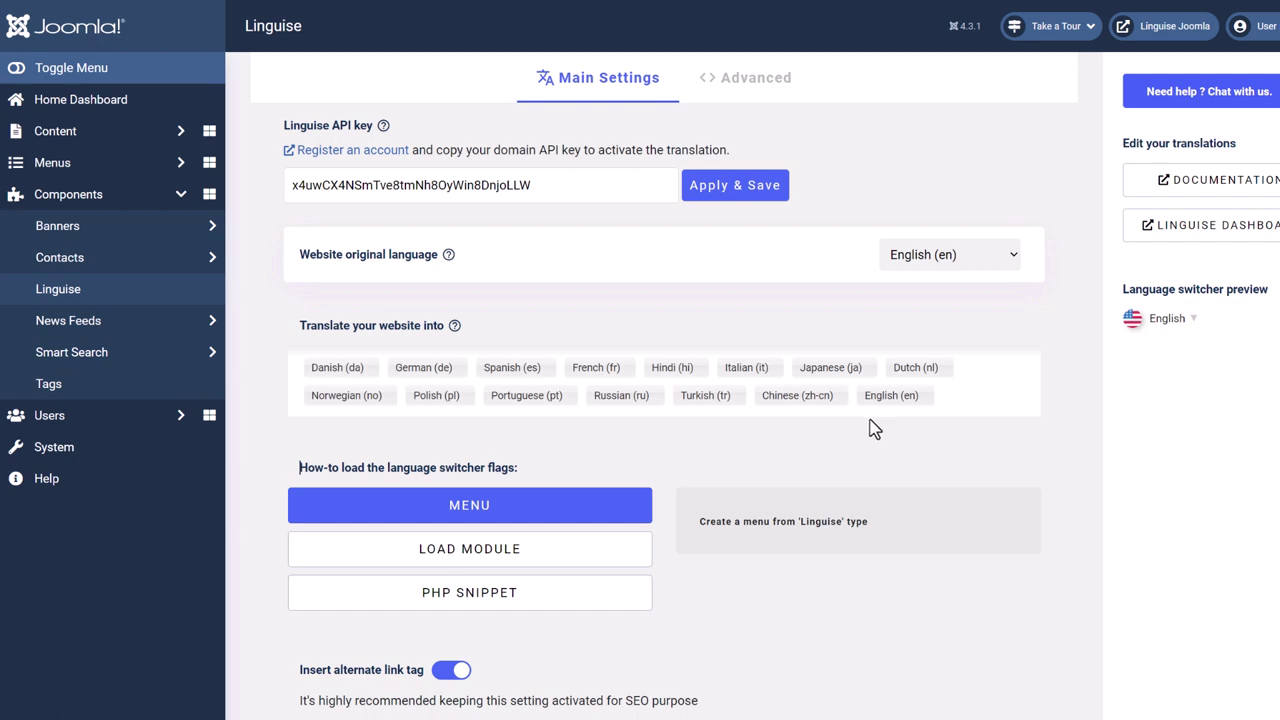
scroll(875, 428, down, 9)
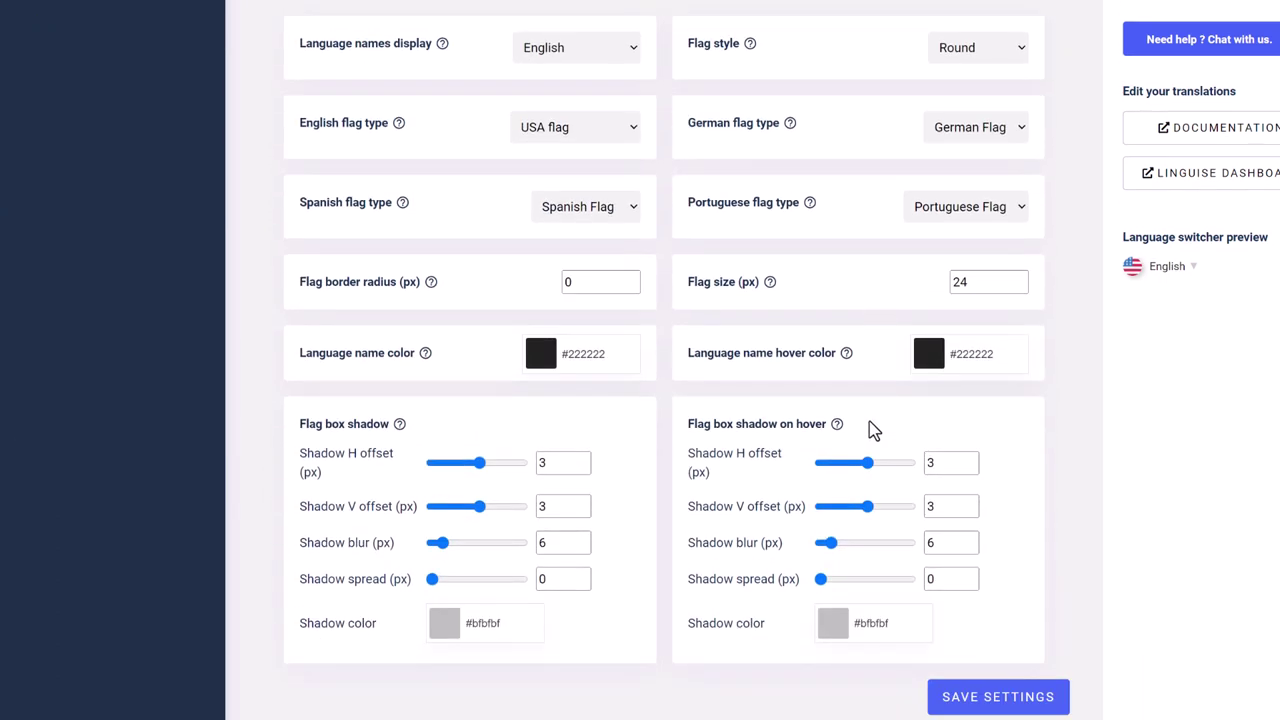
scroll(870, 440, up, 9)
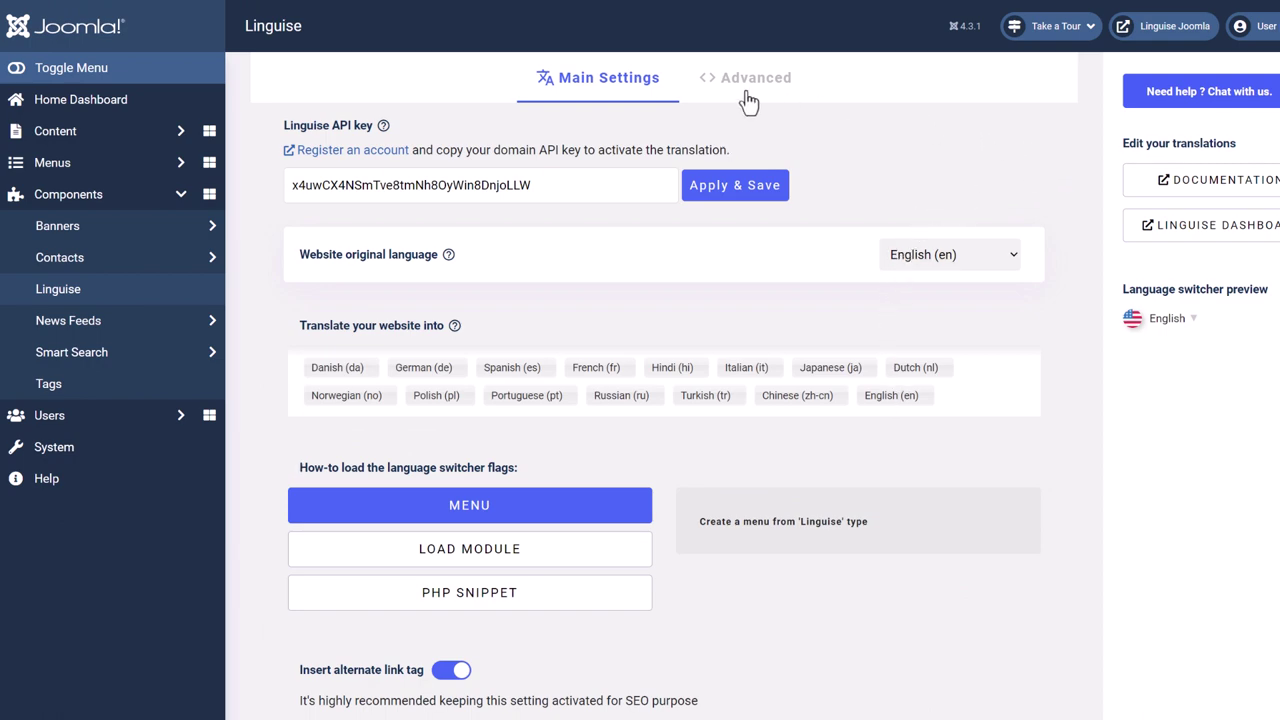
- Set the language switcher's list display to Side By Side
scroll(763, 517, down, 5)
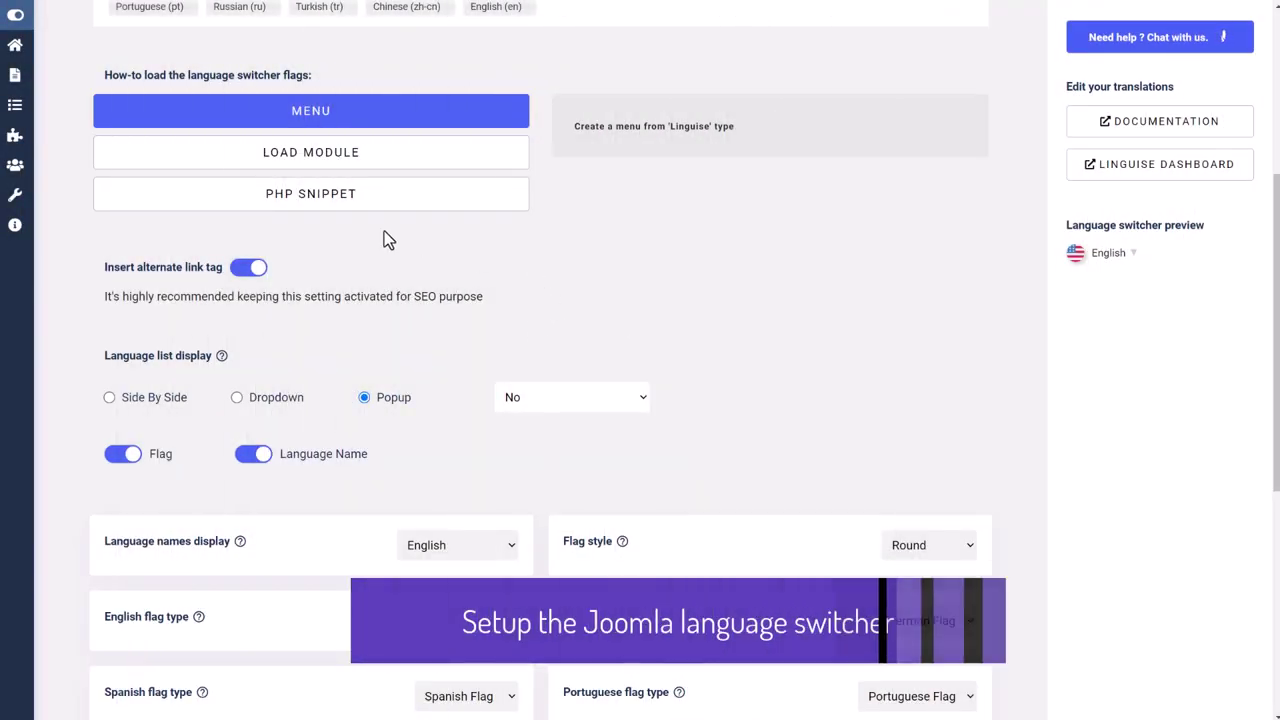
mouse_move(176, 375)
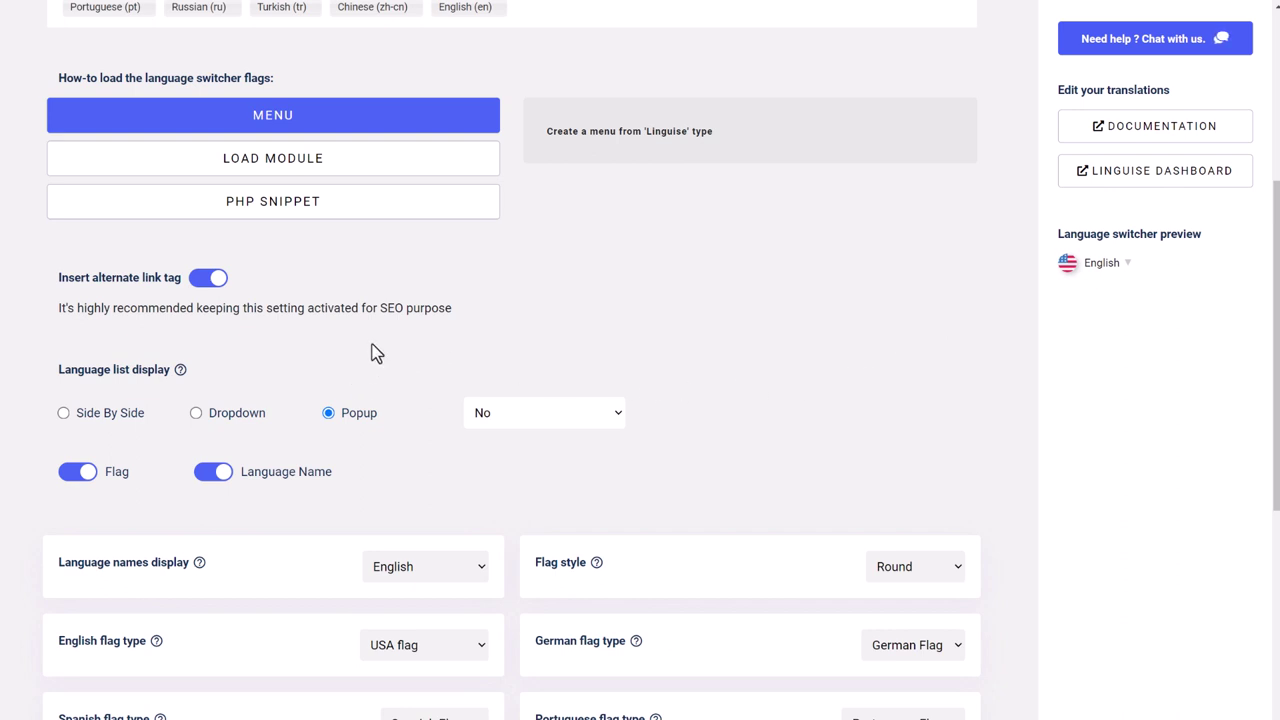
click(113, 427)
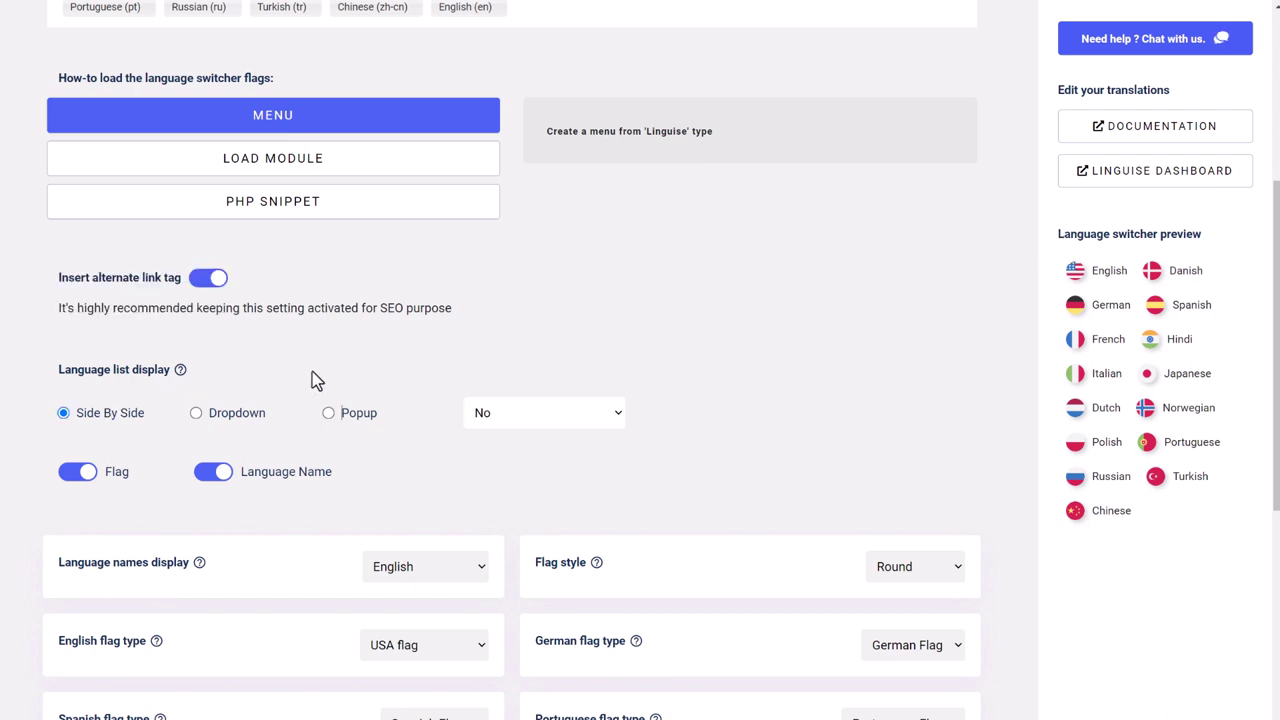
- Preview the language switcher as a Dropdown, set its list display to Popup and check the popup's language list in the preview
click(197, 414)
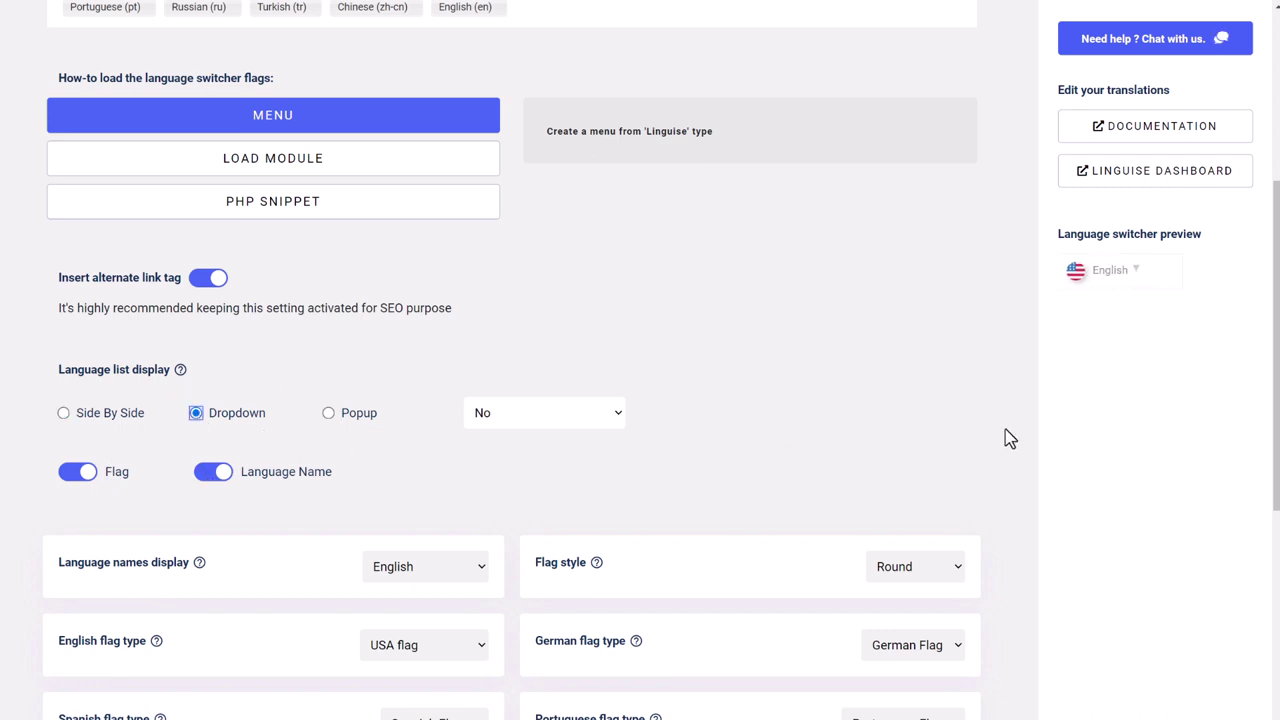
mouse_move(1134, 280)
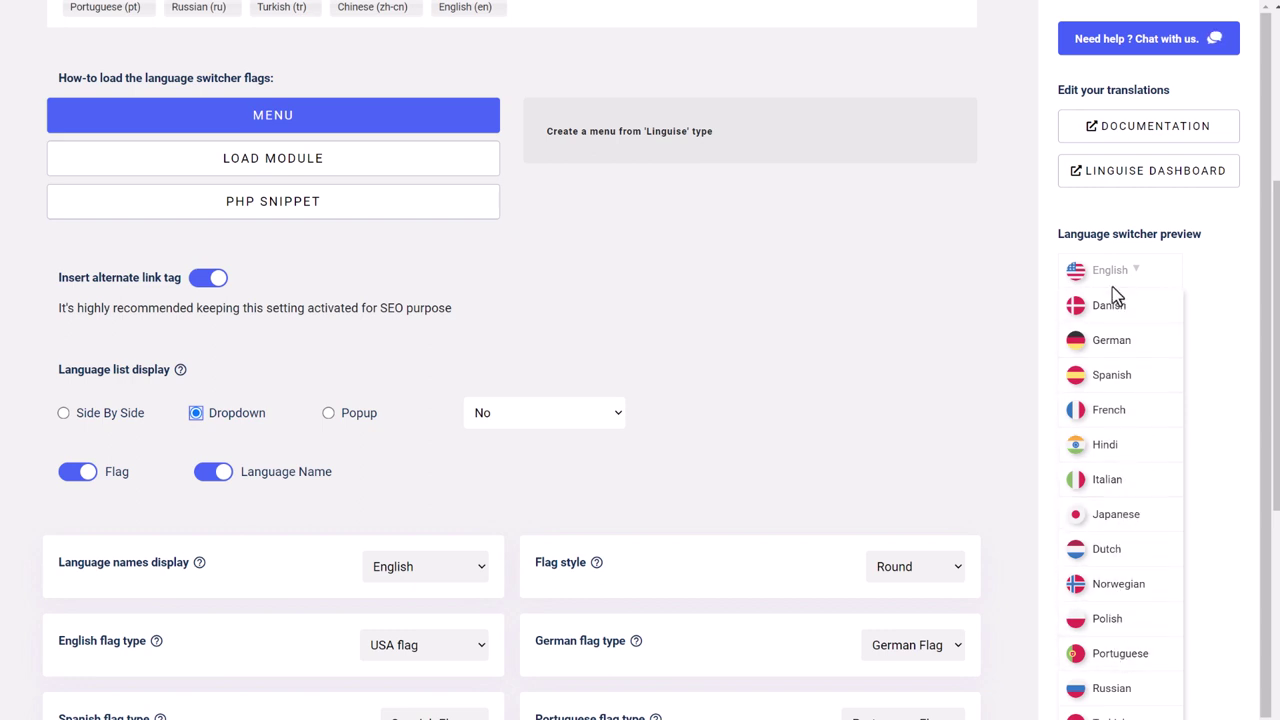
click(329, 414)
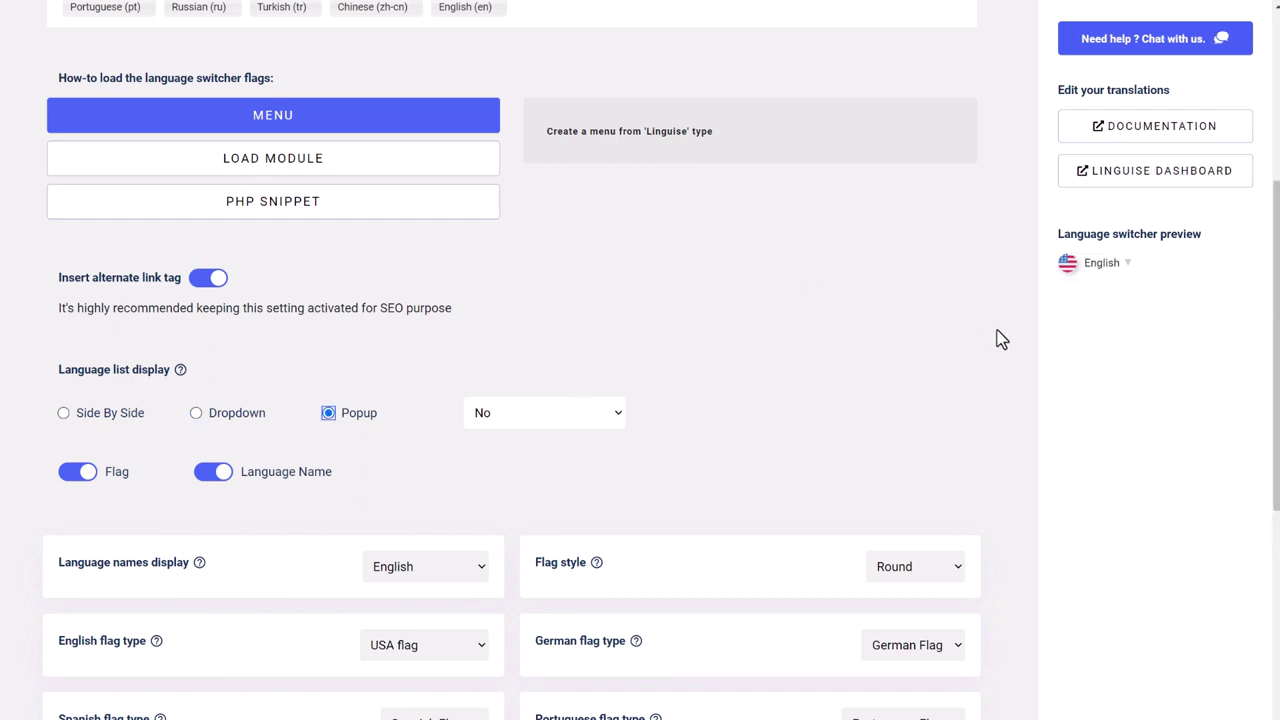
click(1091, 266)
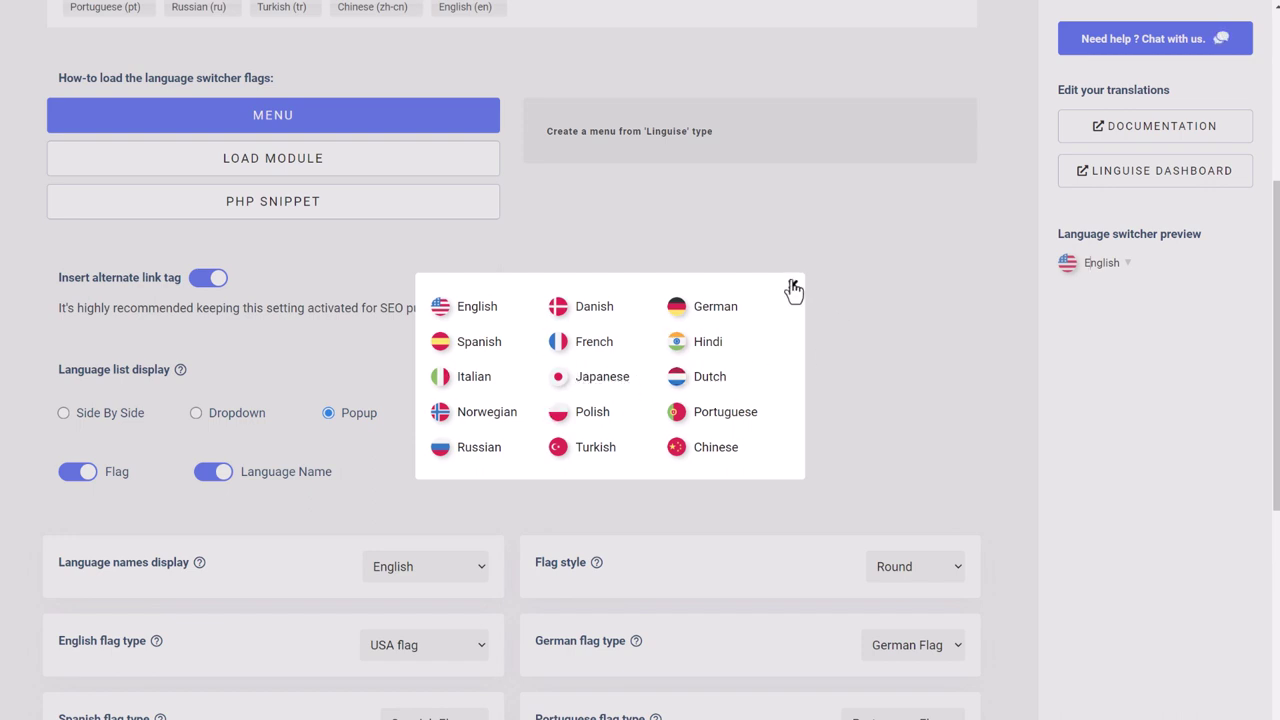
click(792, 289)
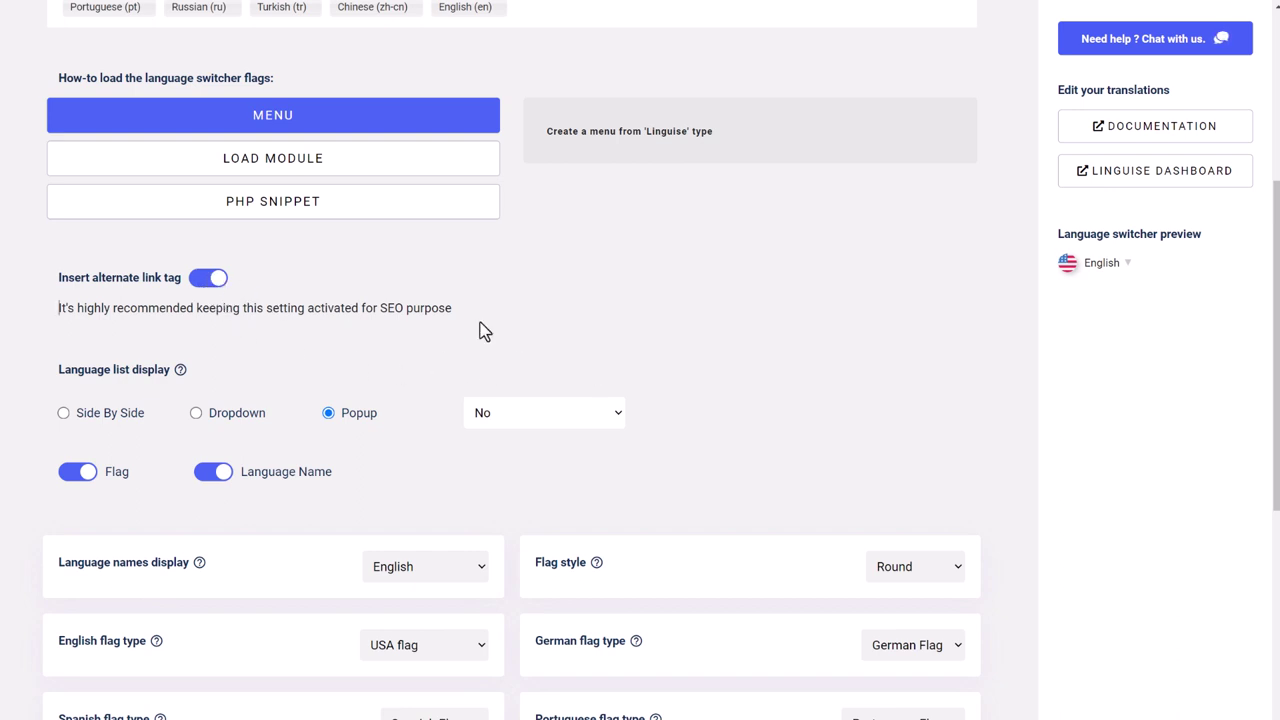
- Examine the alternate link tag setting, the flag style, type and size options, the language name colors and the box shadow settings
drag(450, 313, 385, 310)
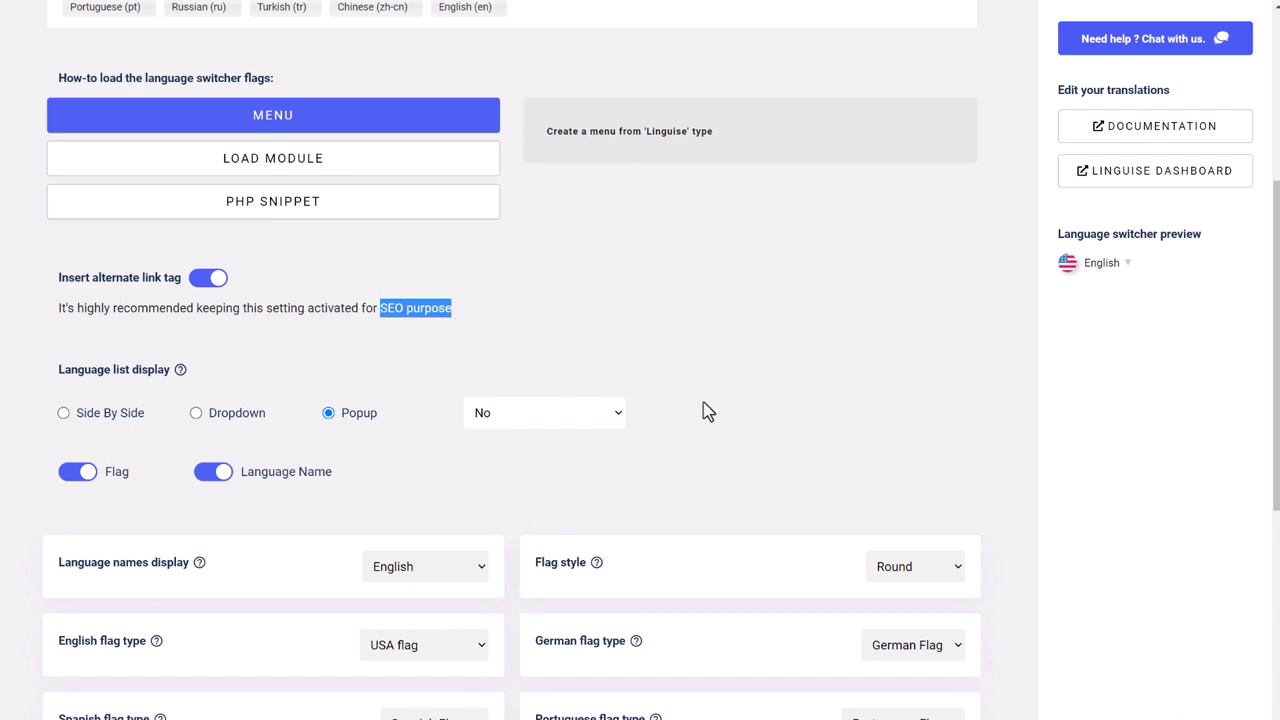
scroll(705, 410, up, 3)
scroll(705, 410, down, 3)
click(697, 366)
scroll(527, 330, up, 3)
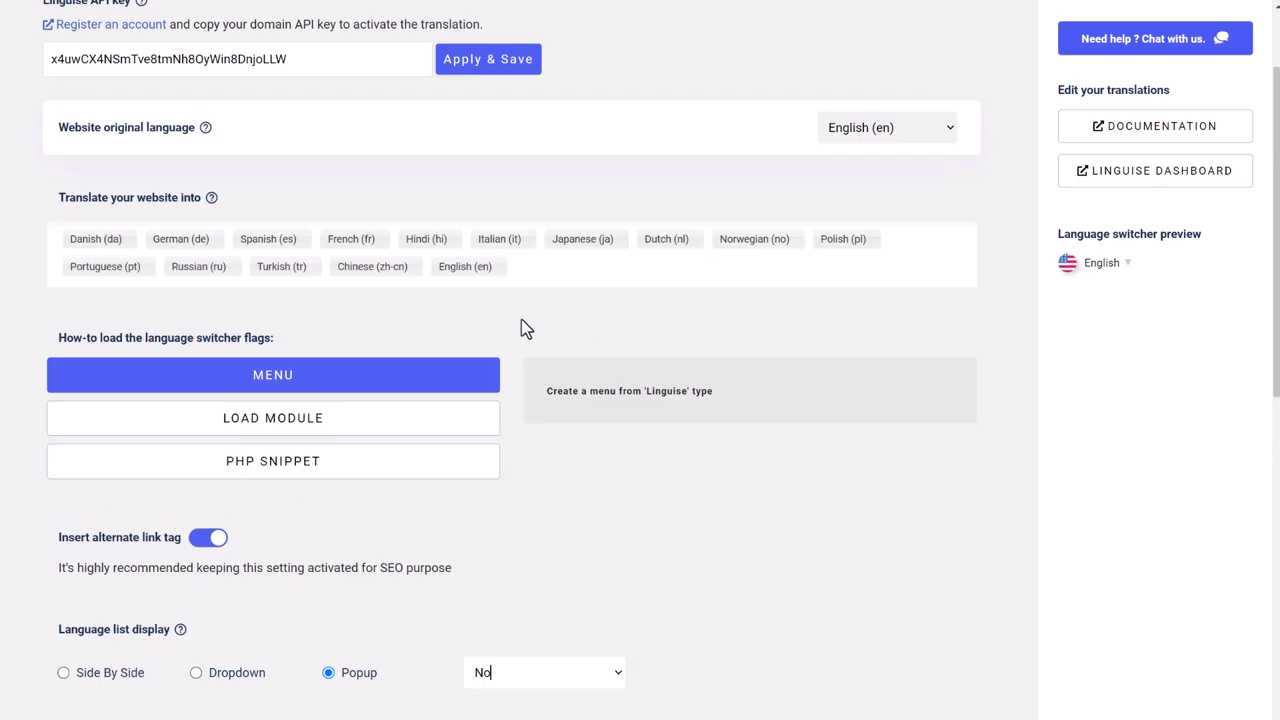
scroll(754, 462, down, 9)
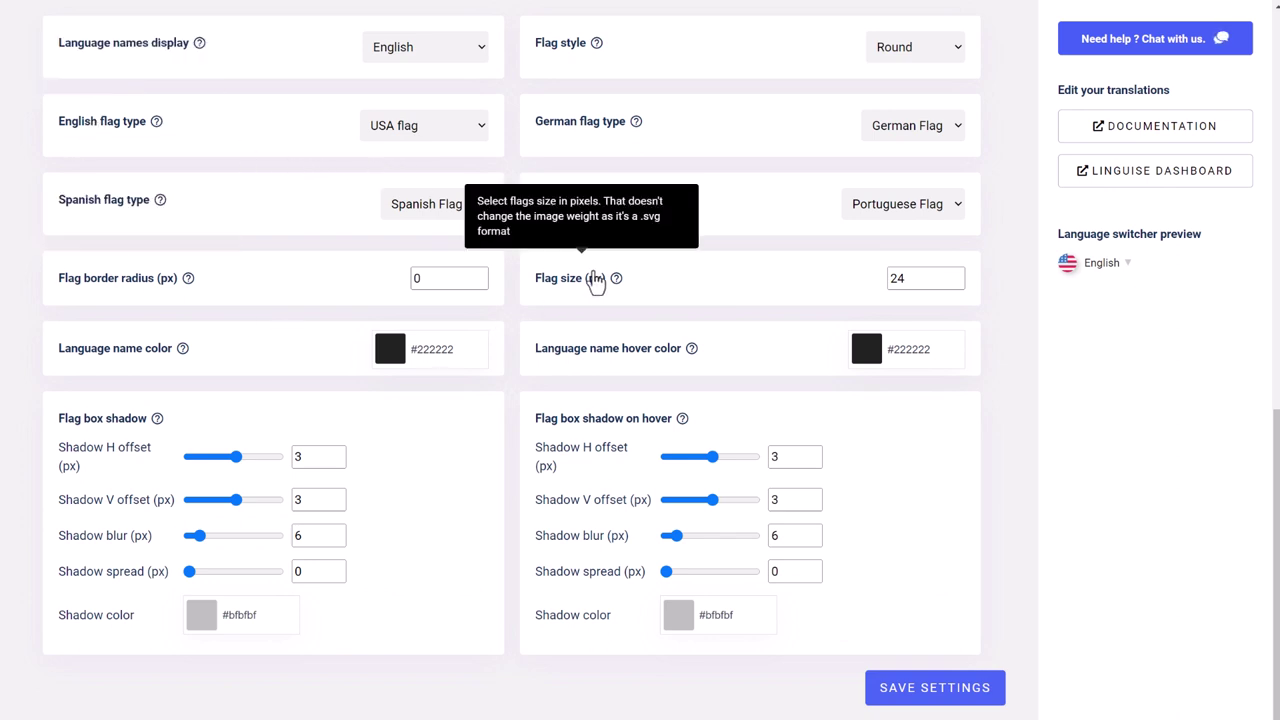
click(412, 214)
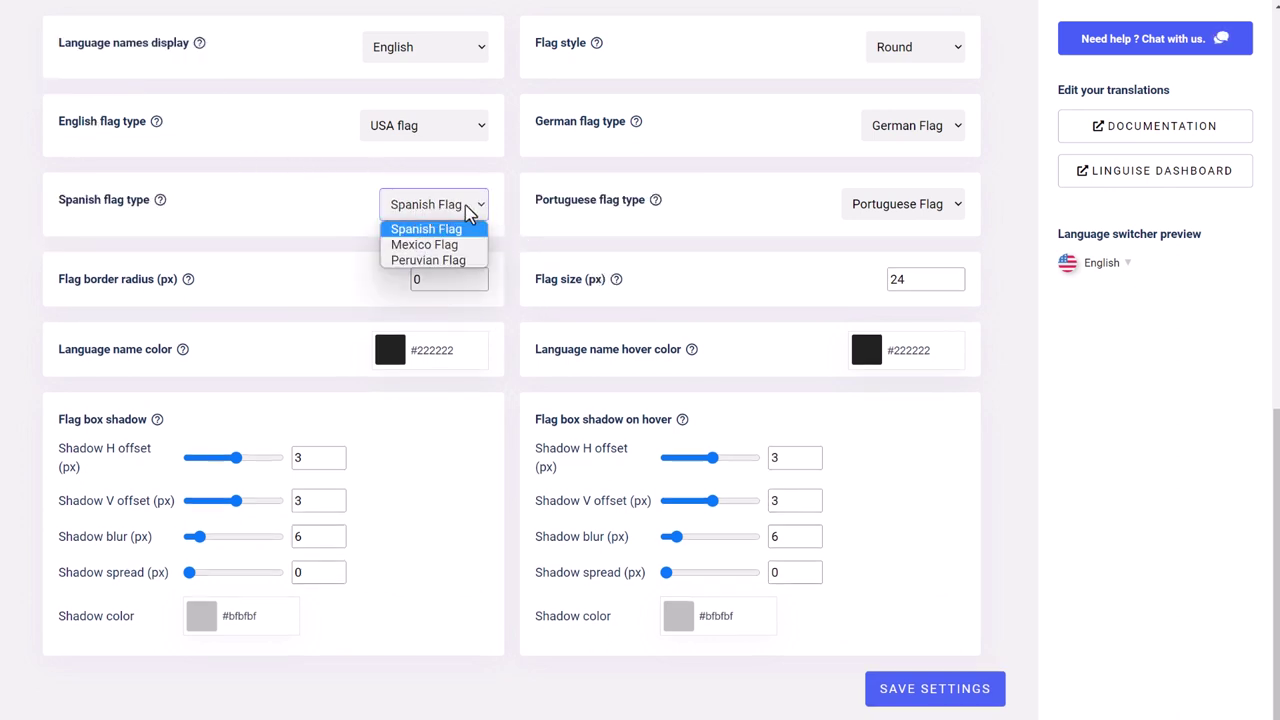
click(450, 208)
click(477, 345)
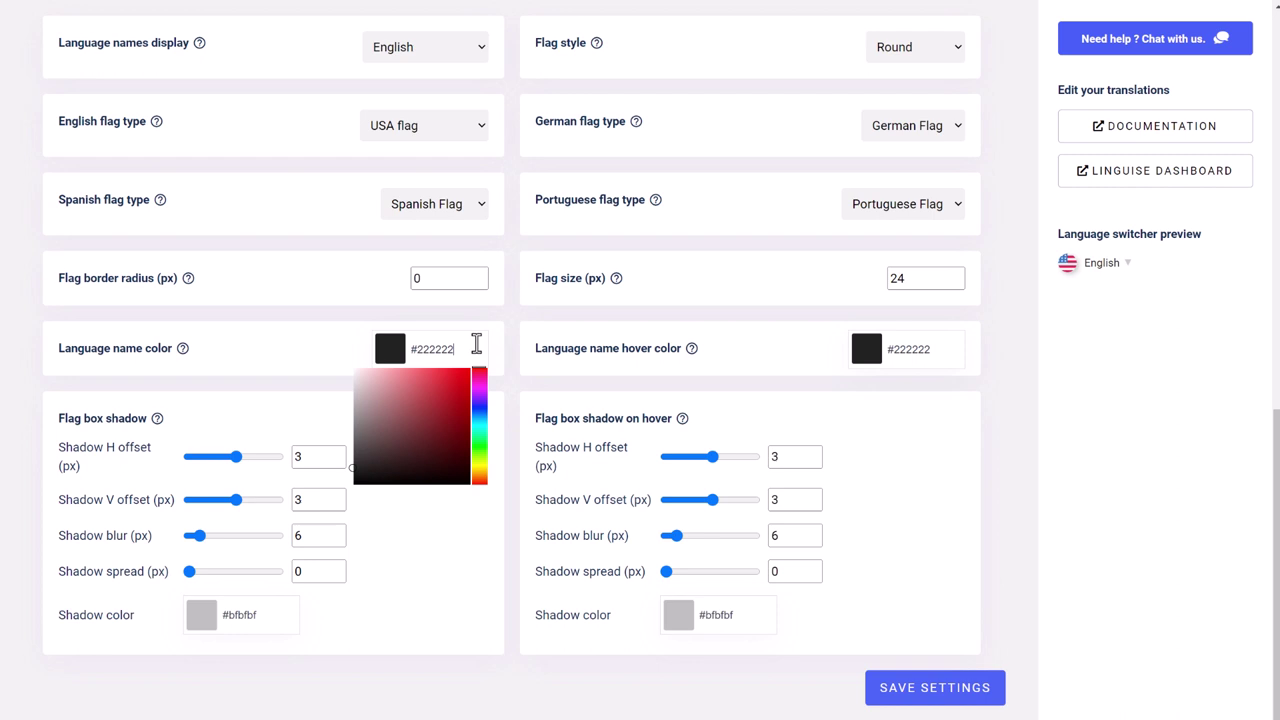
click(330, 355)
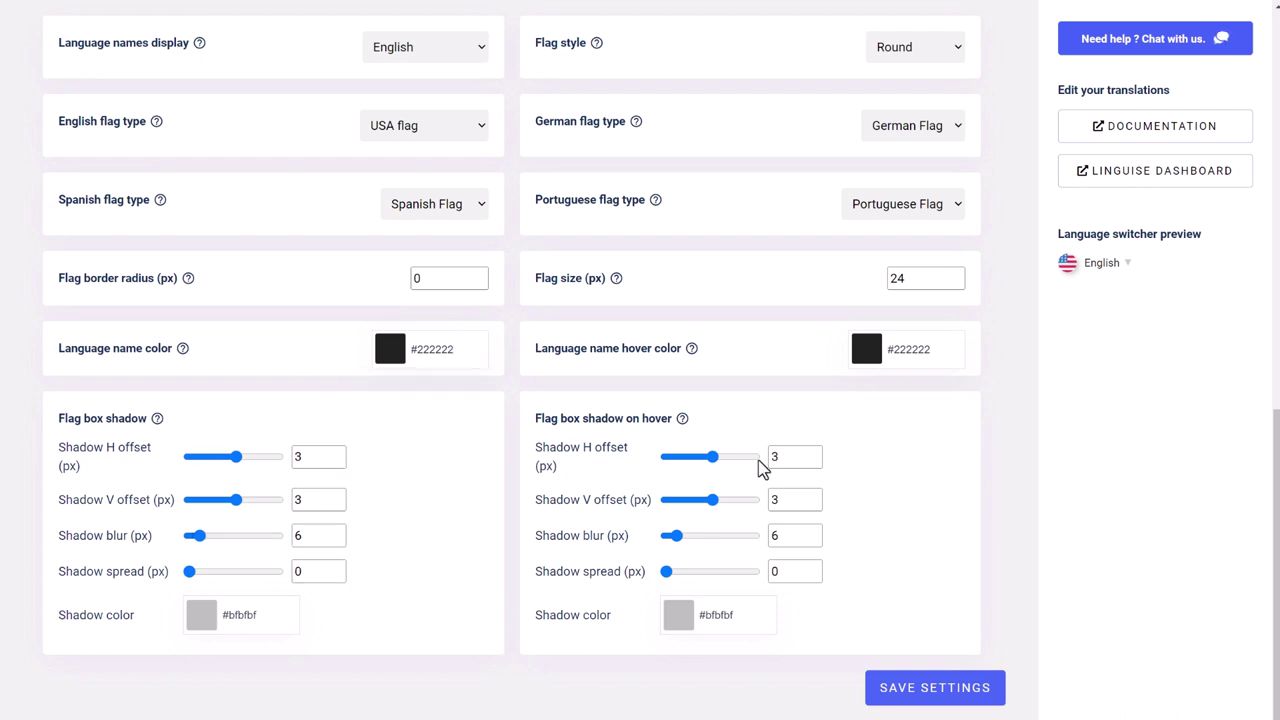
scroll(613, 470, up, 3)
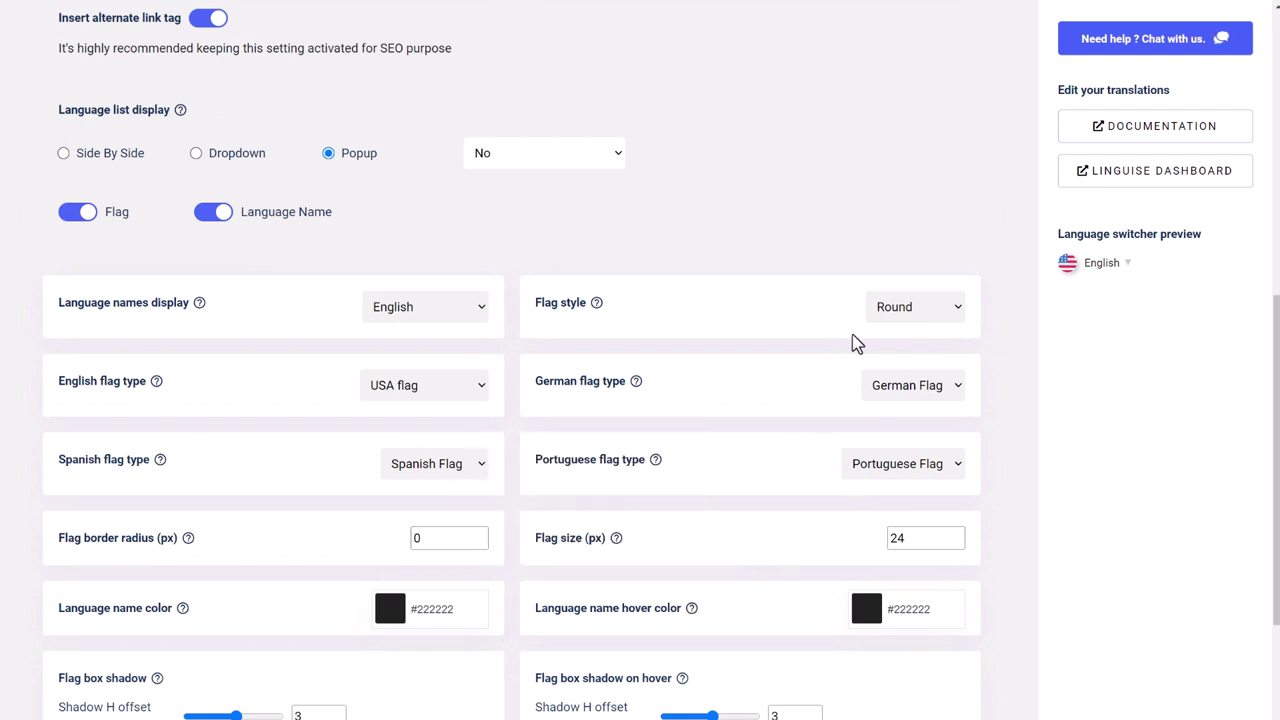
click(885, 307)
click(882, 308)
scroll(568, 397, up, 2)
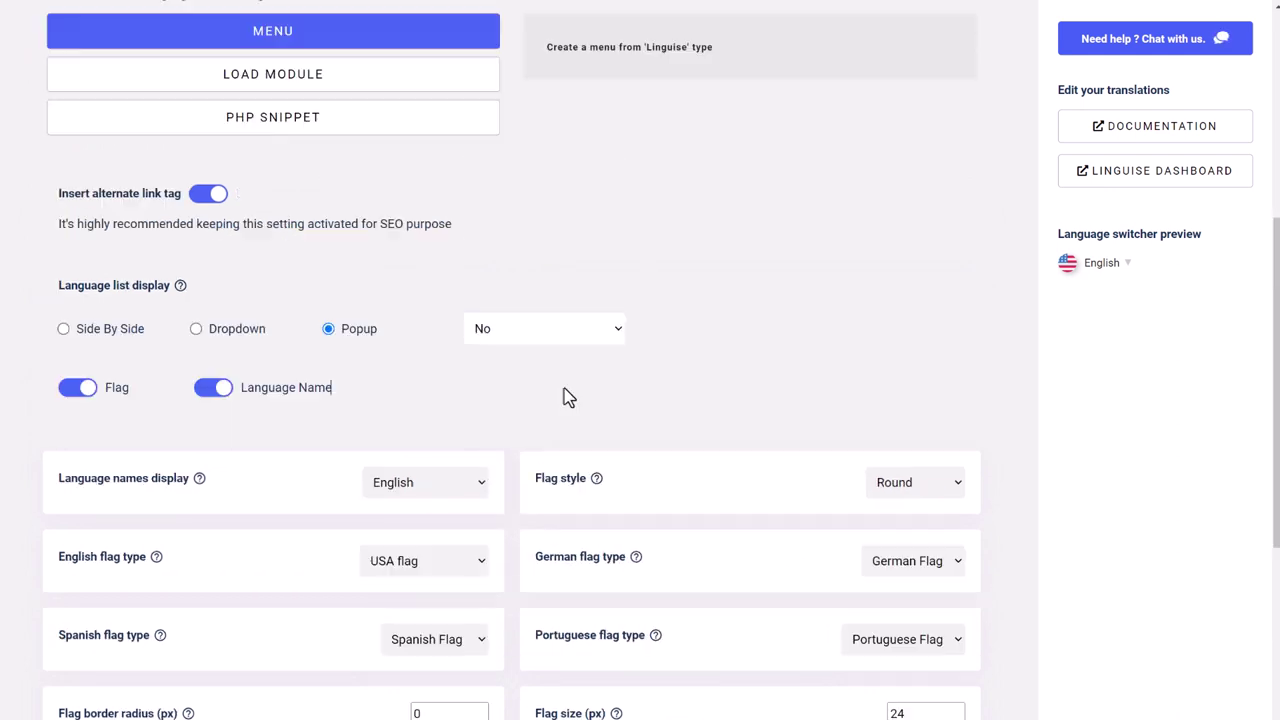
scroll(567, 397, up, 1)
scroll(484, 554, up, 3)
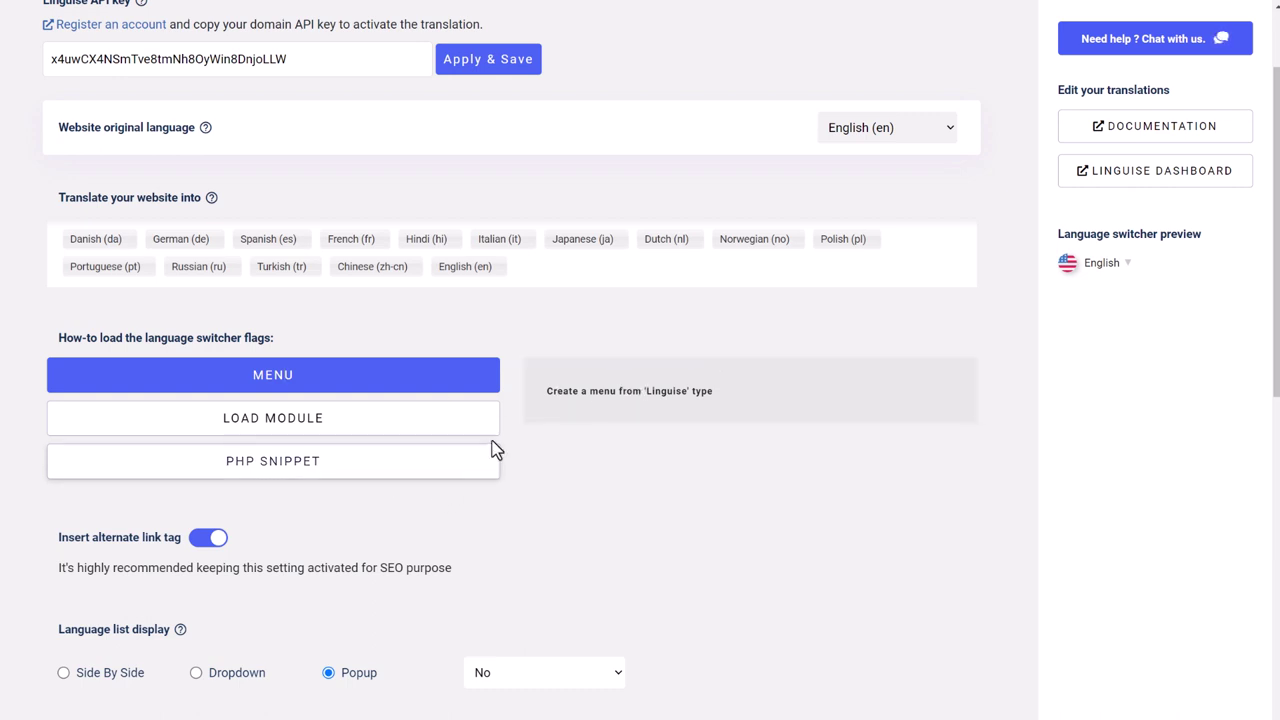
- Examine the Load Module code and the PHP snippet offered for loading the language switcher flags
click(240, 420)
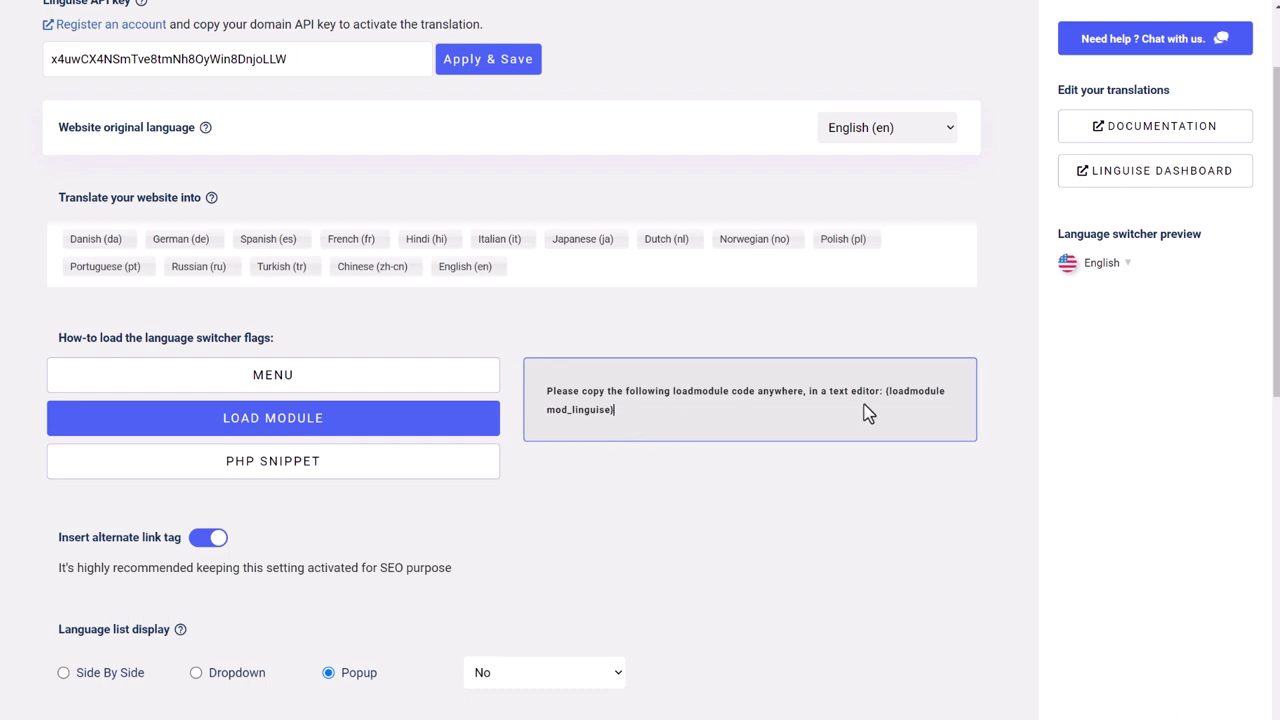
drag(868, 414, 888, 393)
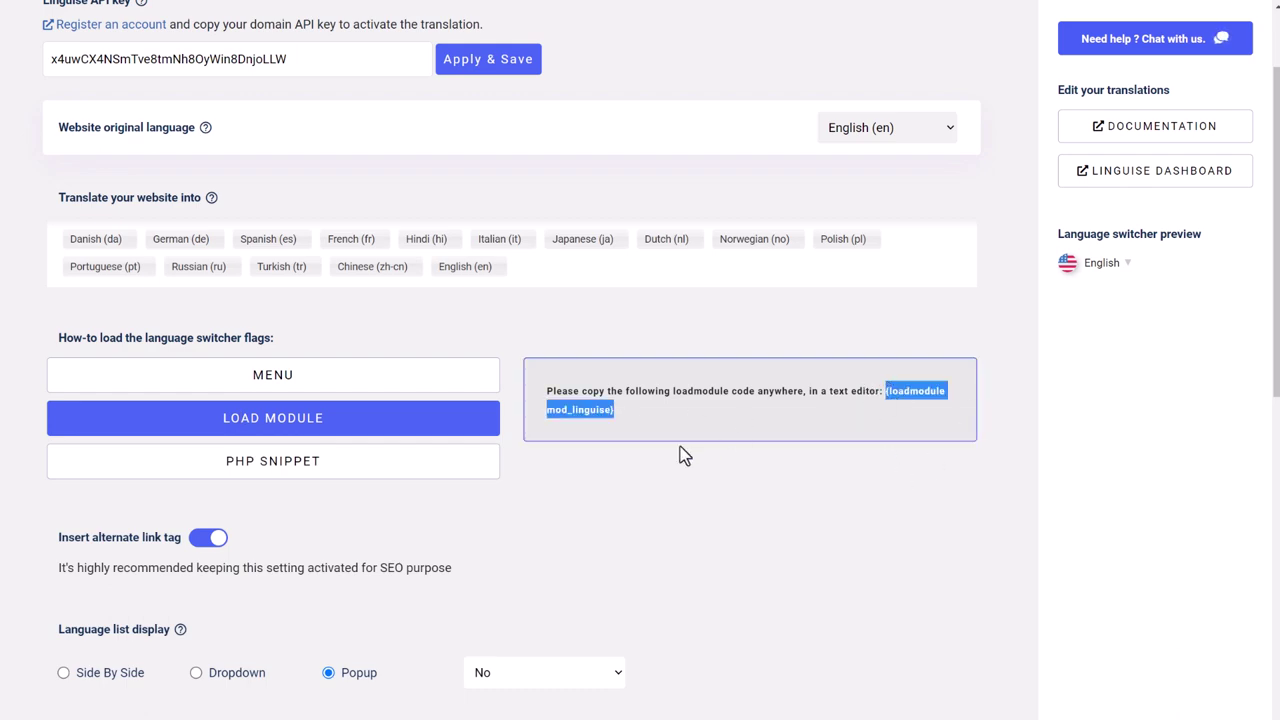
click(445, 479)
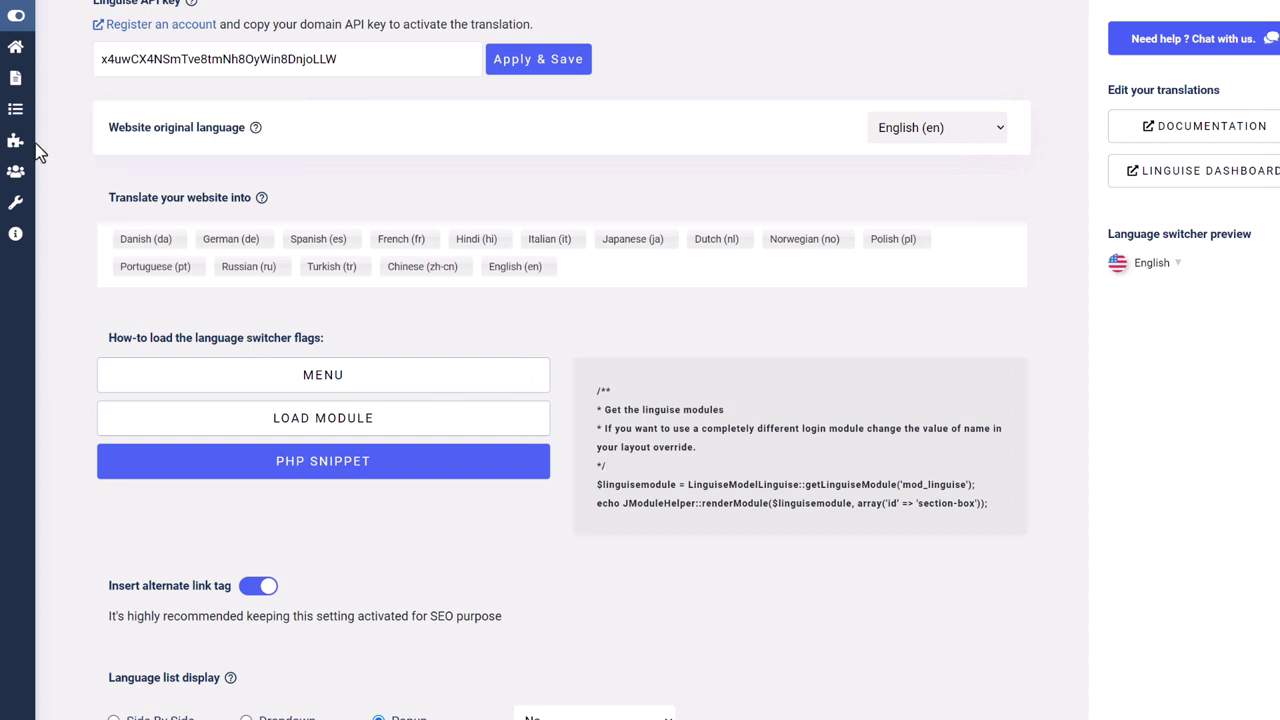
- Create a new menu item in Joomla's Main Menu with the title Linguise
click(22, 110)
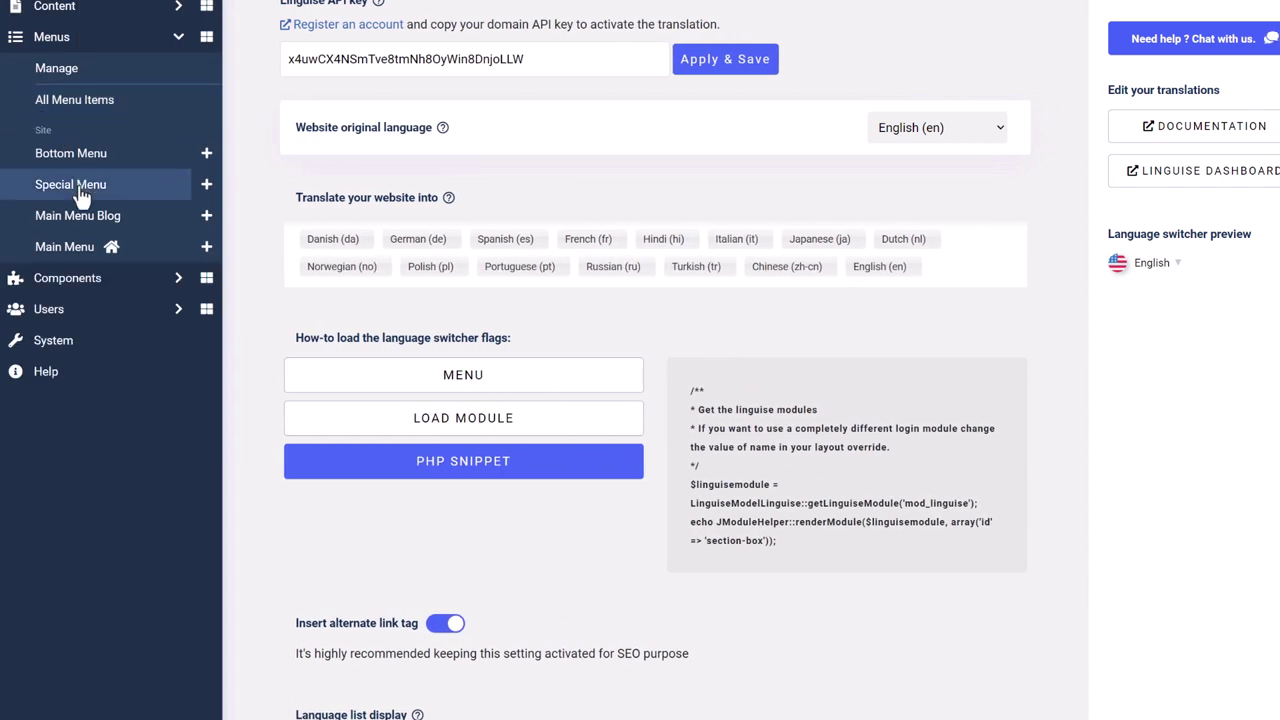
click(75, 246)
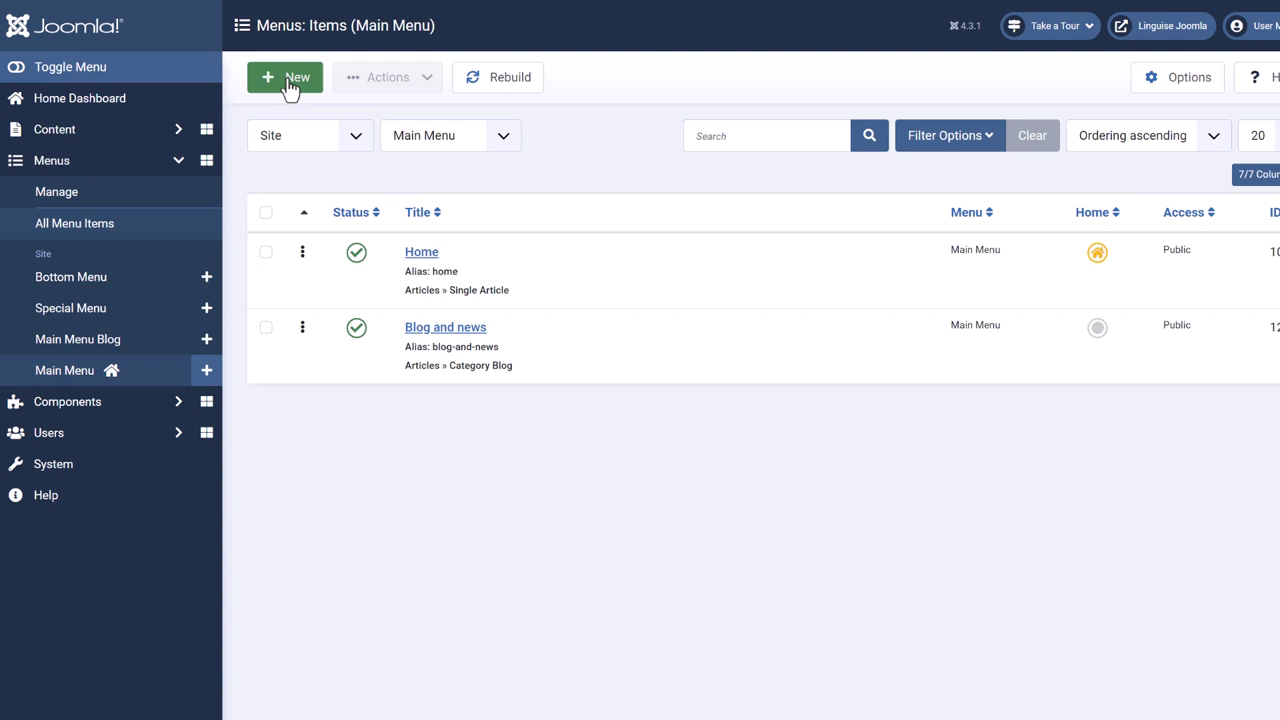
click(289, 80)
click(326, 152)
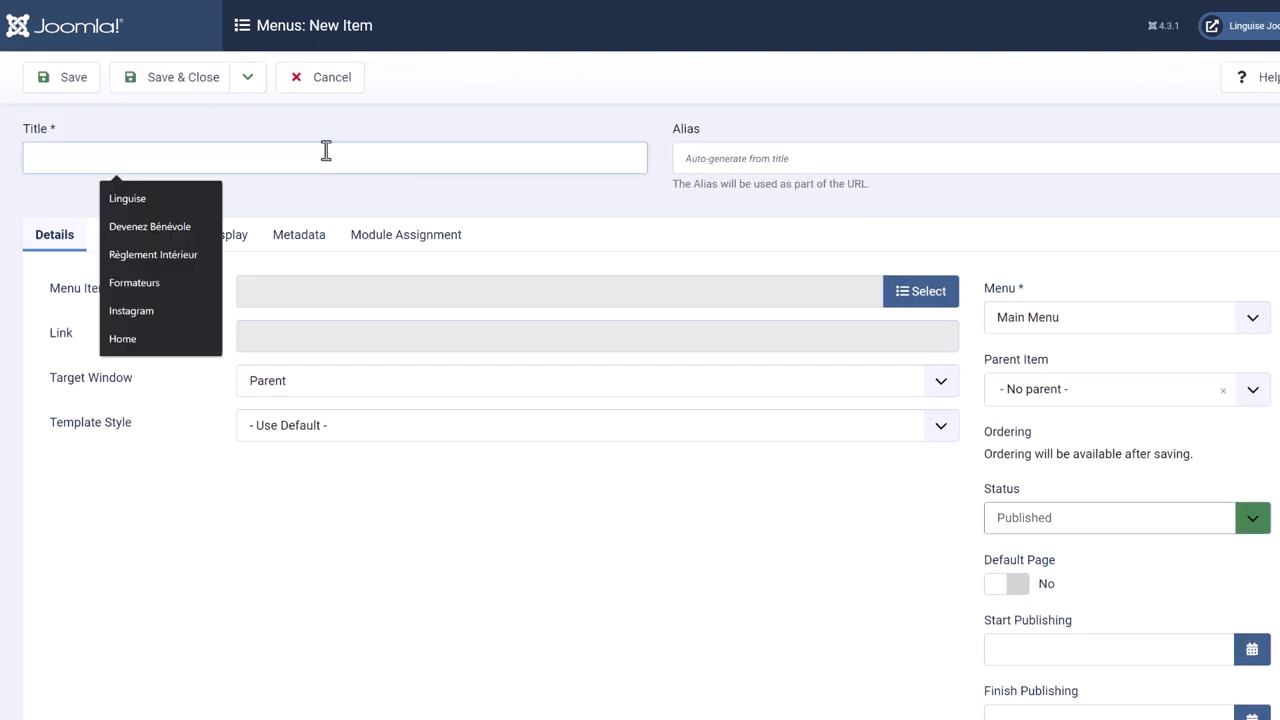
text(Linguise)
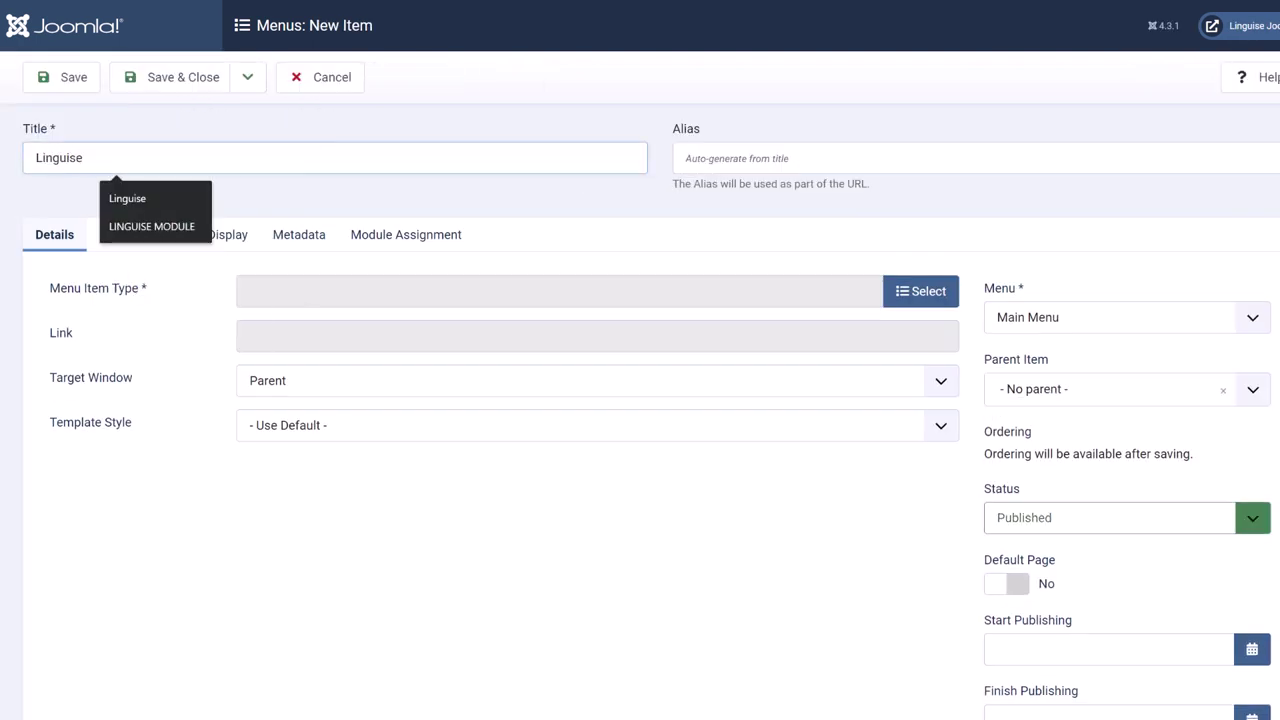
- Set the menu item type to the Linguise language switcher and save the menu item
click(925, 300)
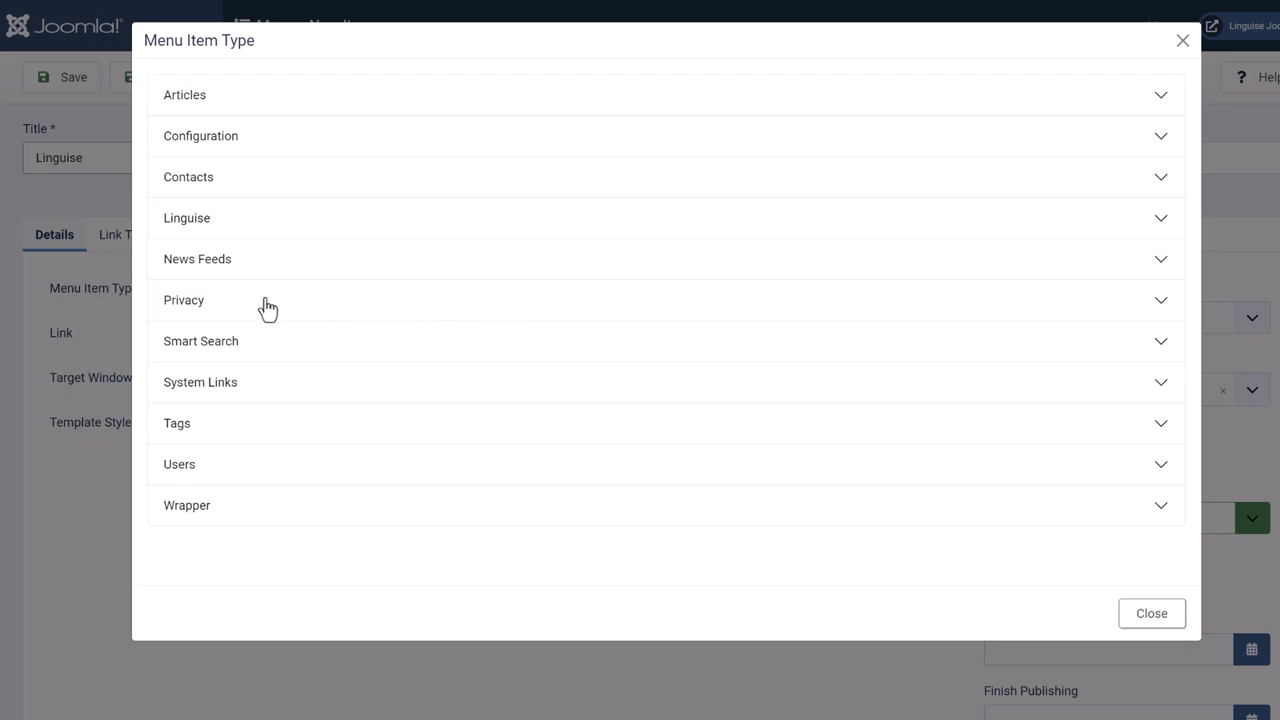
click(174, 226)
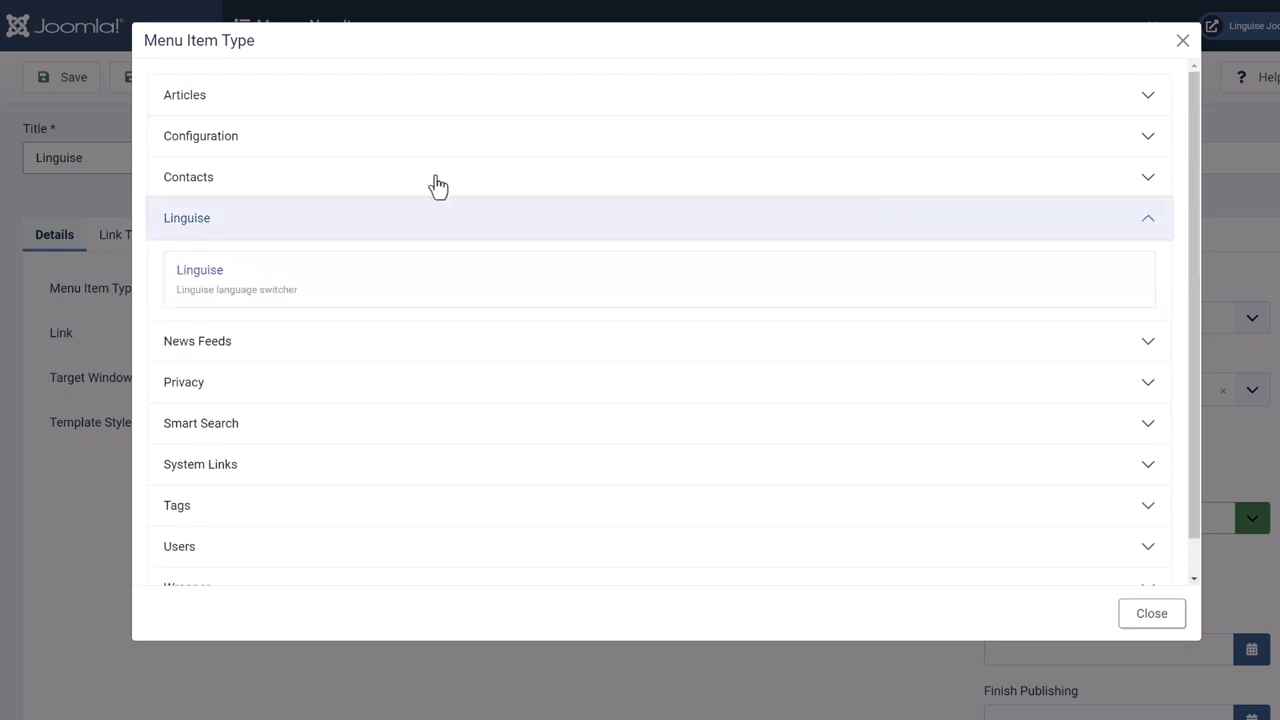
click(229, 287)
click(66, 79)
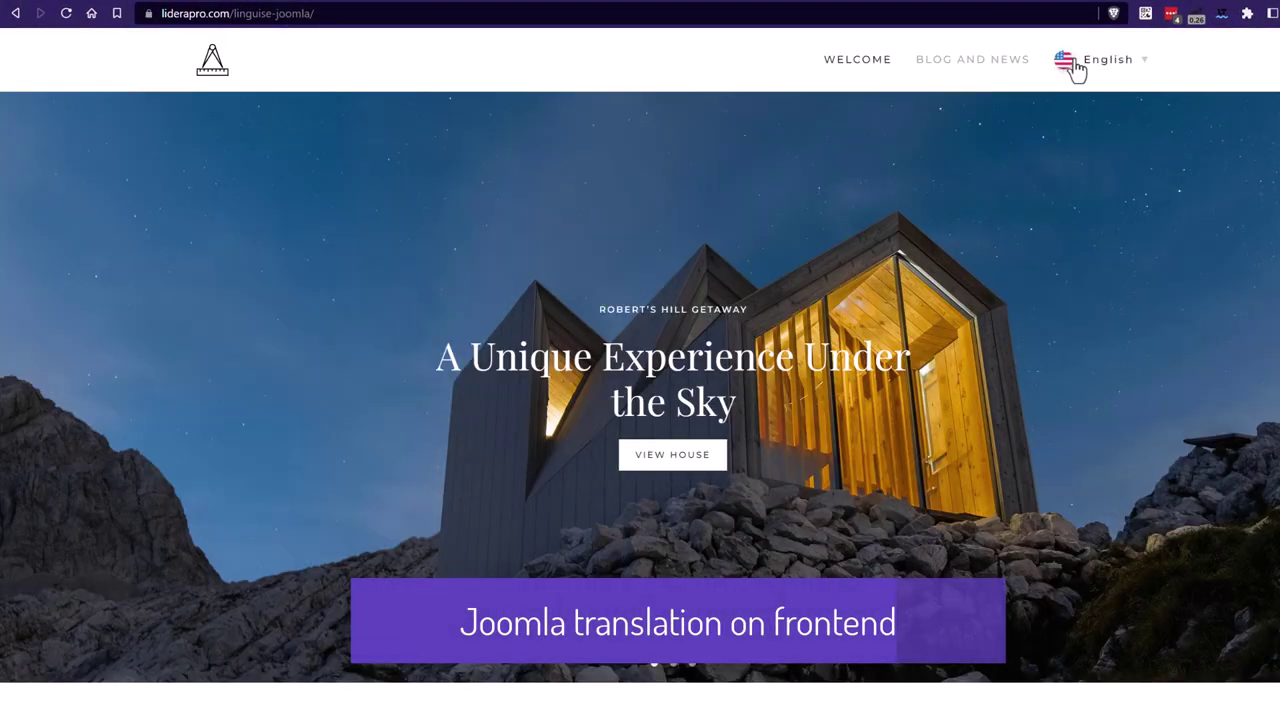
- Switch the public website to Japanese with the language switcher and look over the translated home page
click(1106, 62)
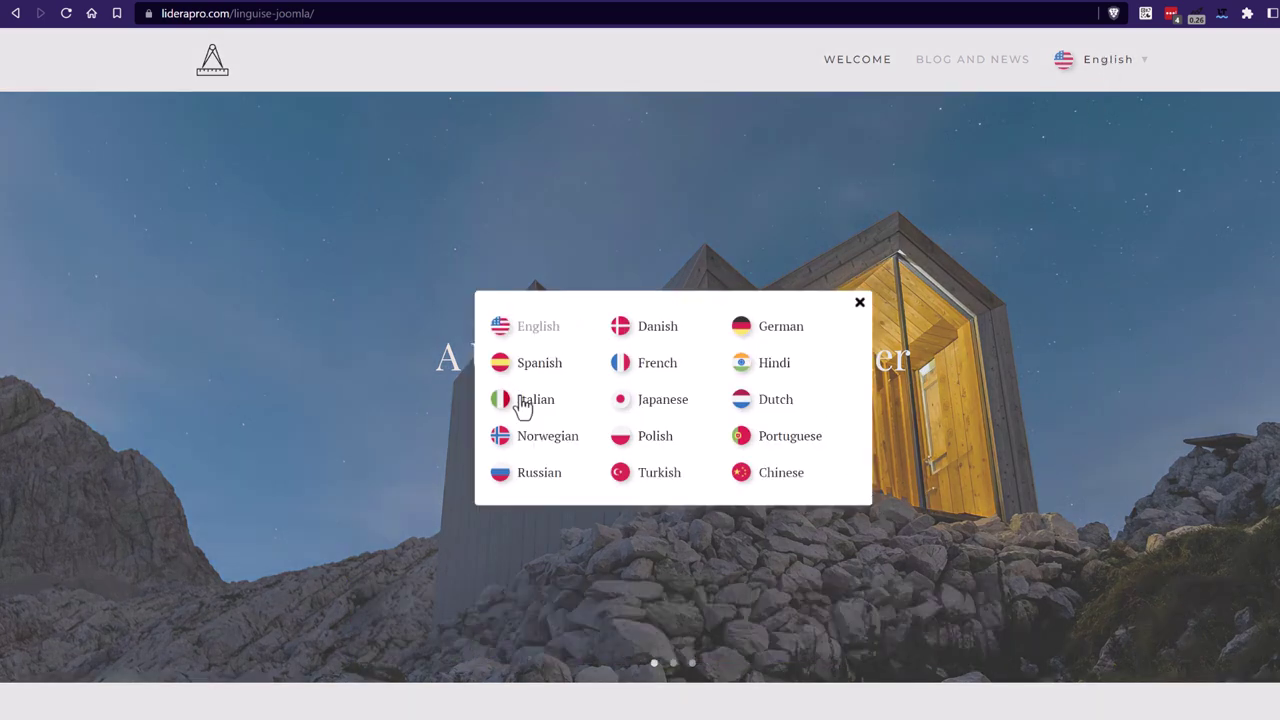
click(665, 405)
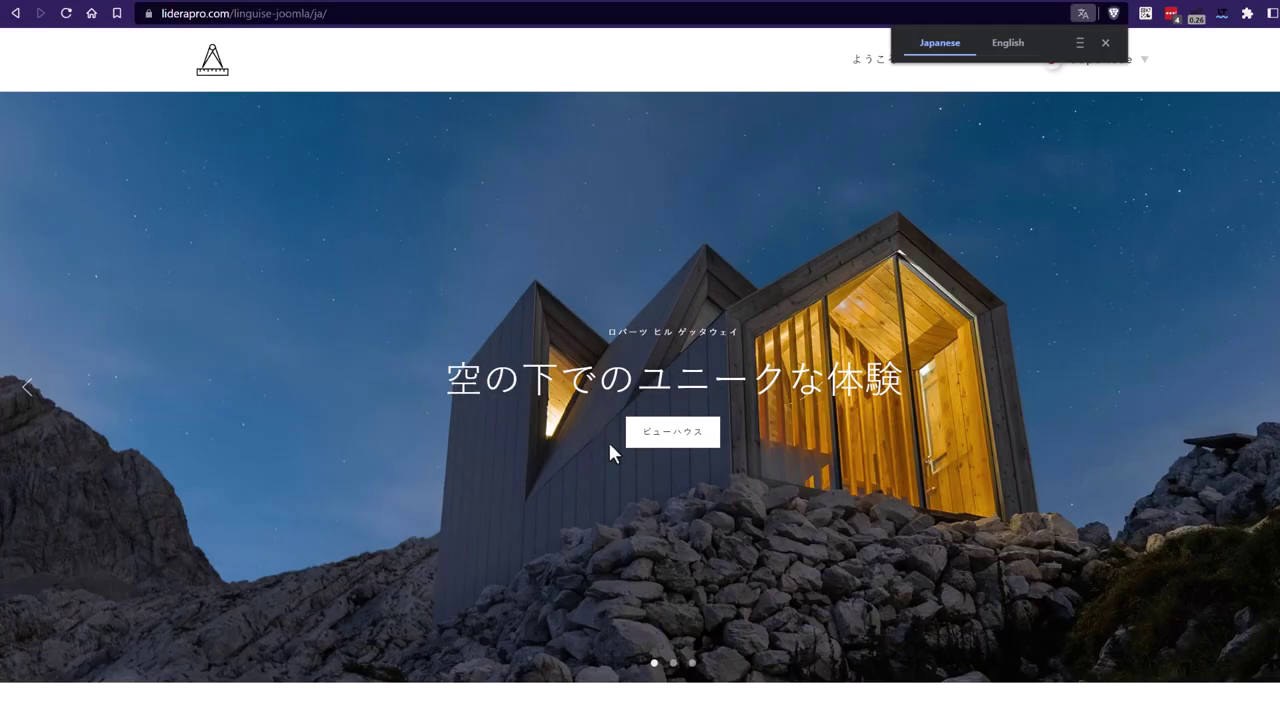
scroll(610, 460, down, 10)
scroll(616, 530, down, 9)
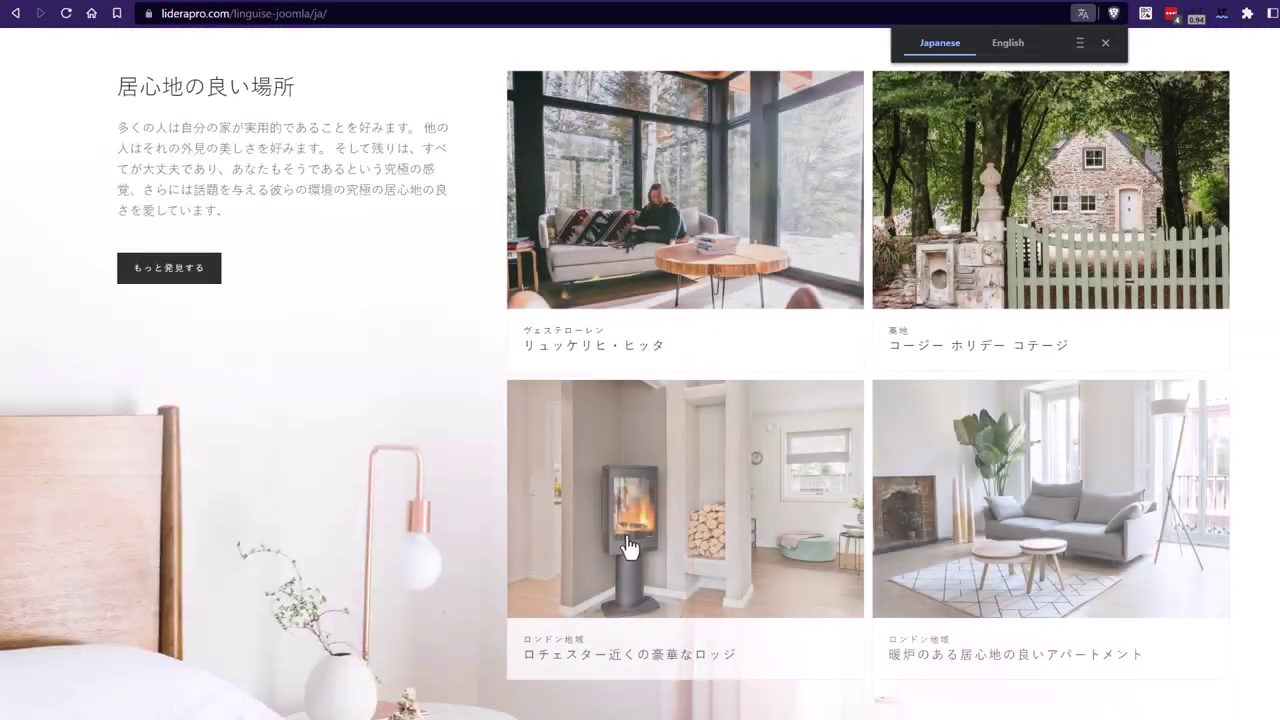
scroll(618, 535, up, 14)
scroll(622, 548, up, 5)
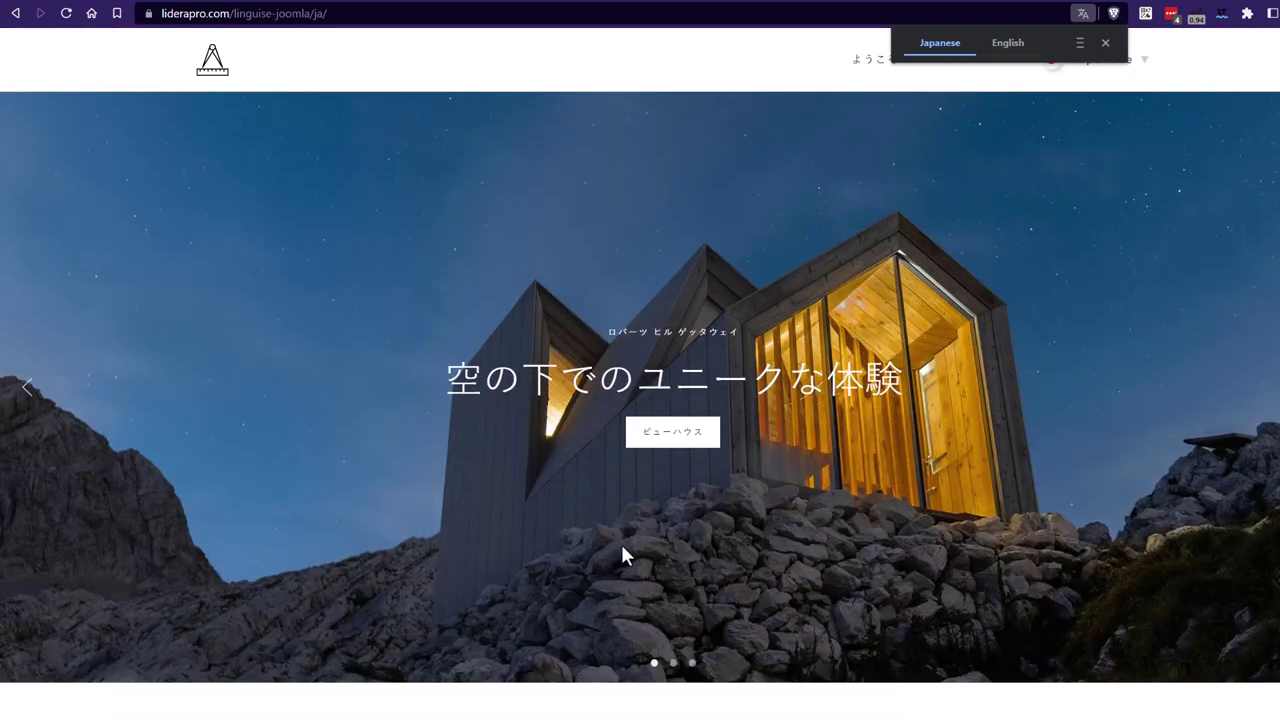
- Dismiss the browser's translation prompt, switch the website to French and look over the translated home page
click(1106, 44)
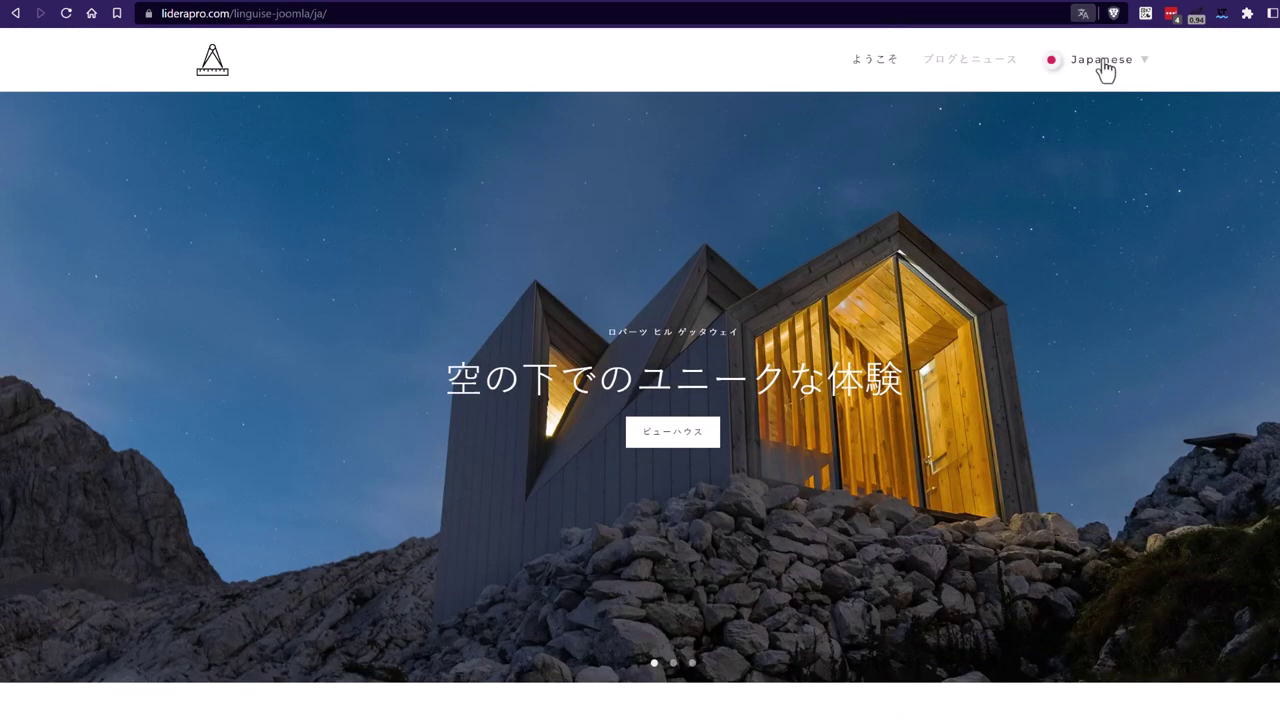
click(1100, 64)
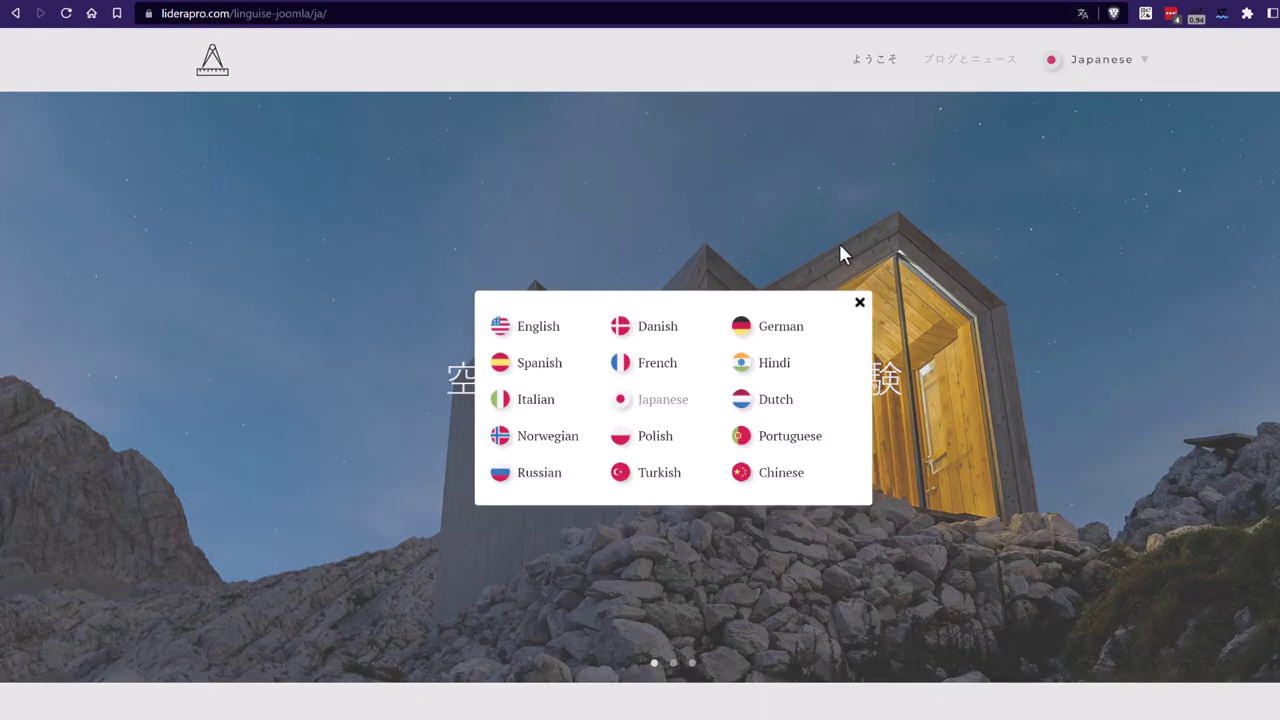
click(662, 370)
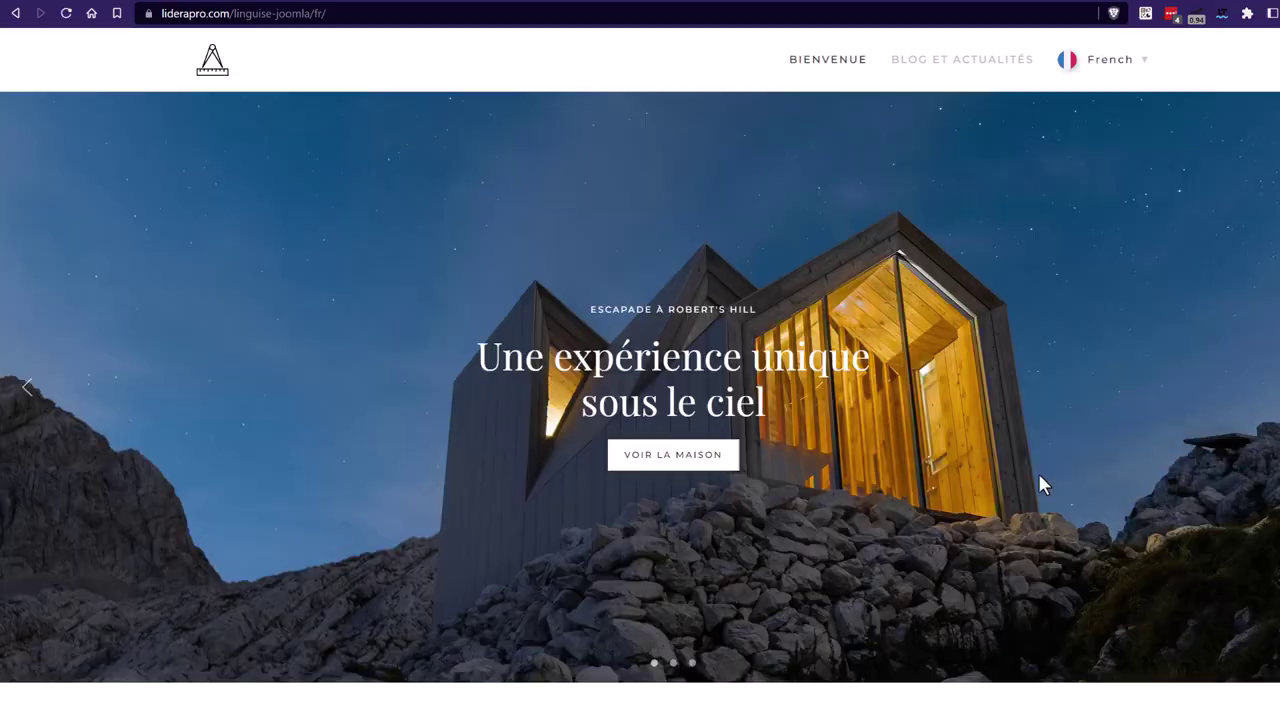
scroll(820, 508, down, 10)
scroll(1117, 114, up, 10)
- Switch the website to Spanish, look over the translated home page and open its blog and news page
click(1105, 60)
click(522, 366)
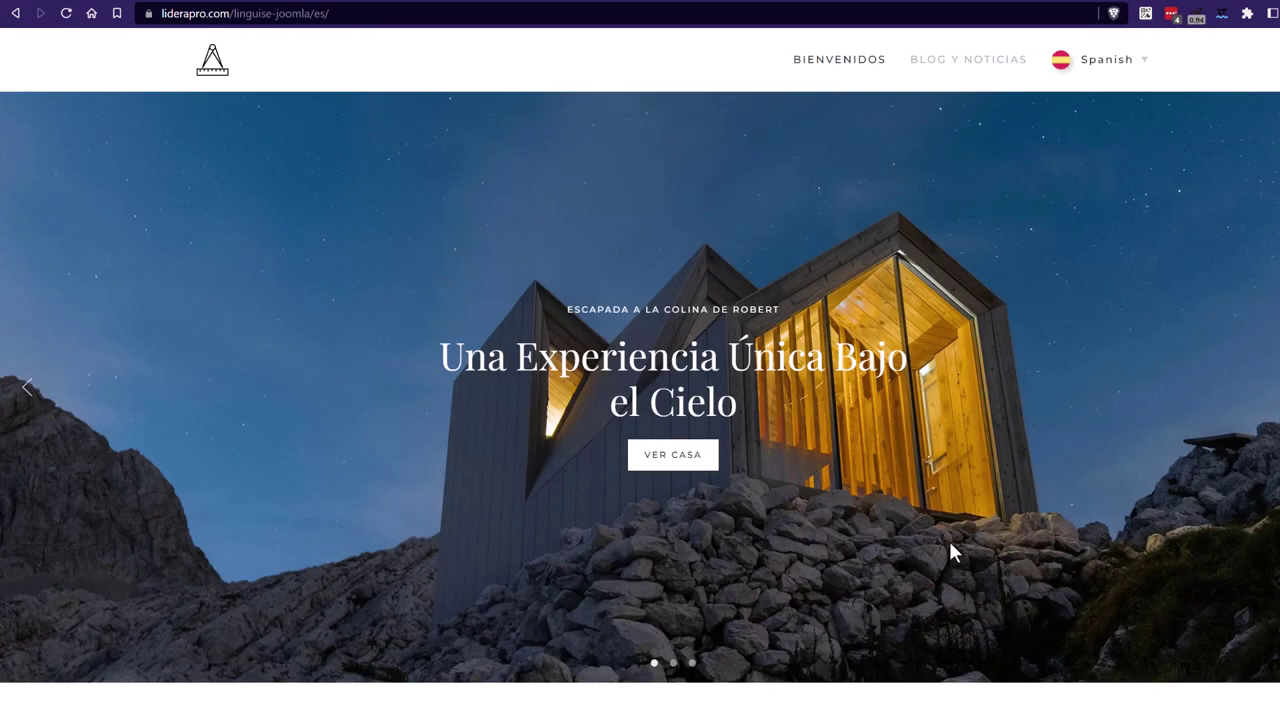
scroll(950, 550, down, 15)
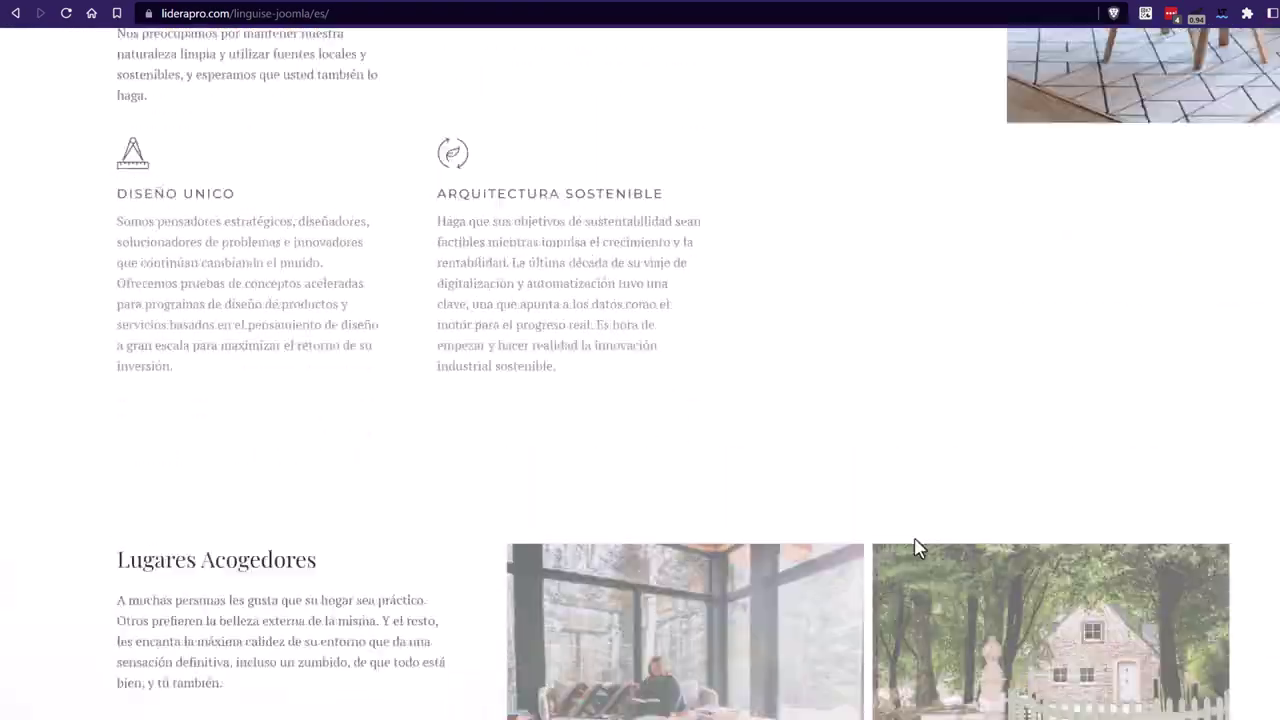
scroll(910, 547, up, 15)
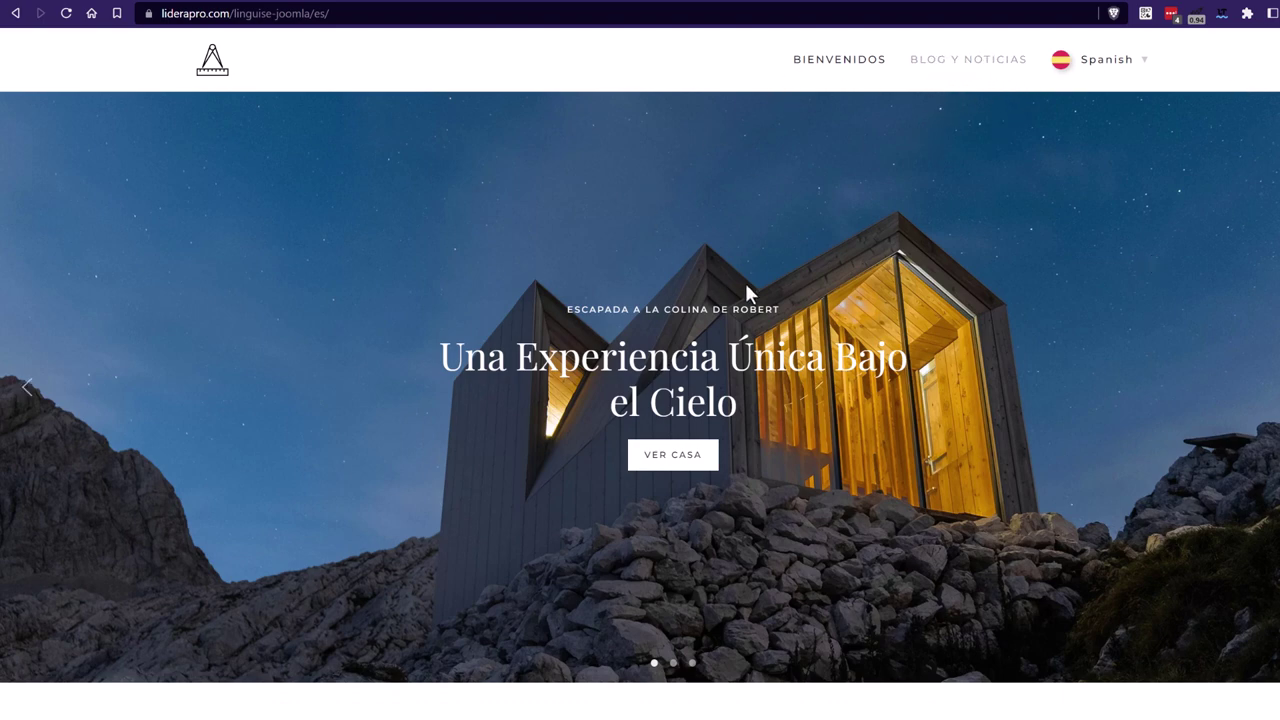
click(979, 80)
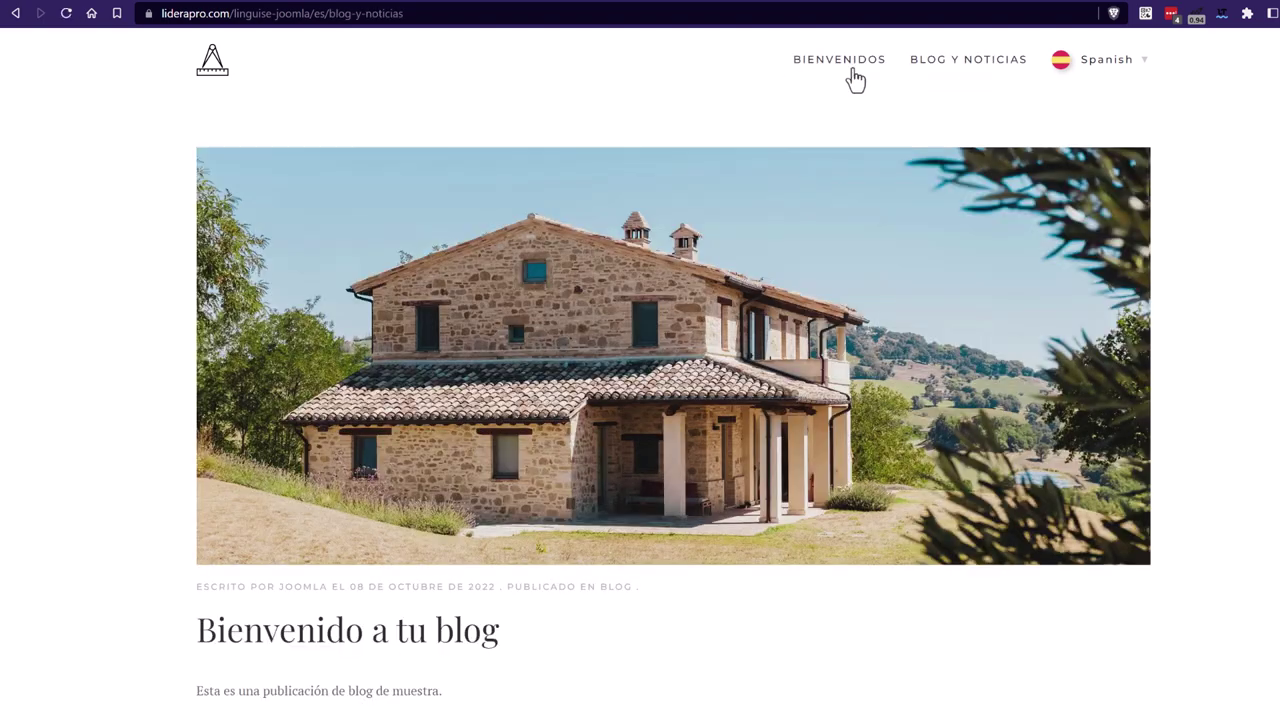
- Look over the Spanish home page's slider heading, return to the blog and open its welcome post
click(851, 78)
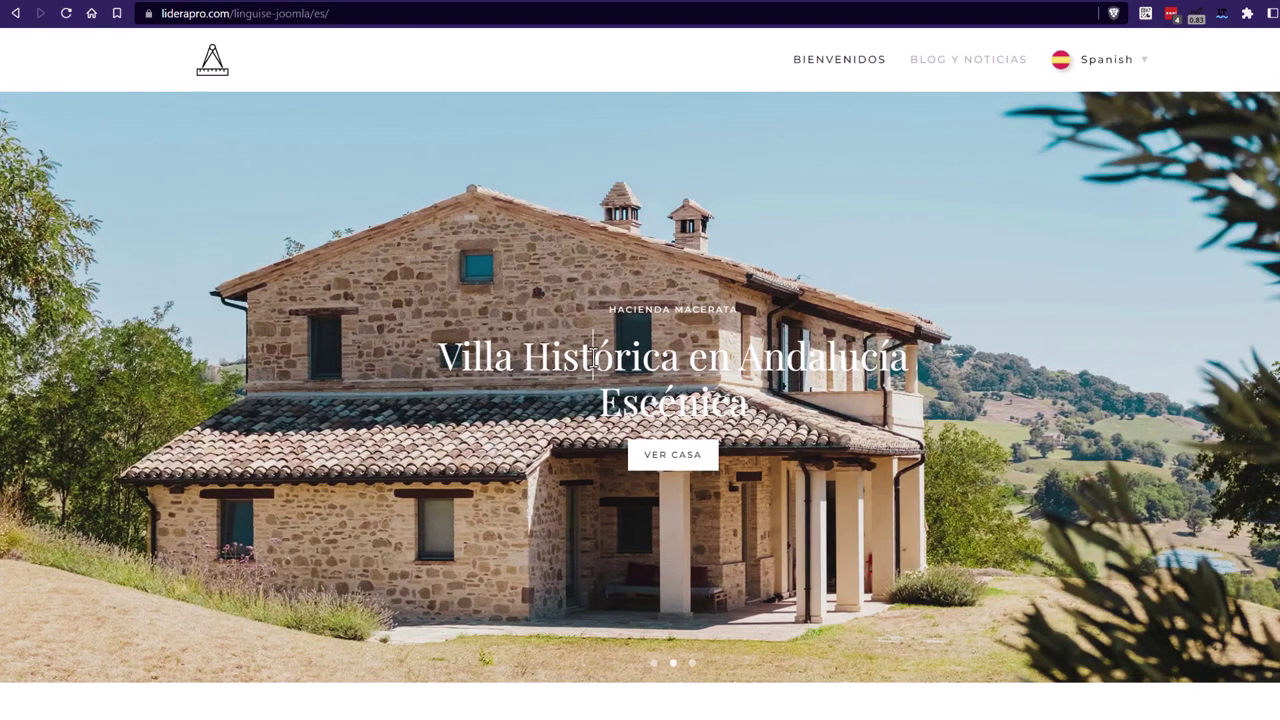
double_click(594, 357)
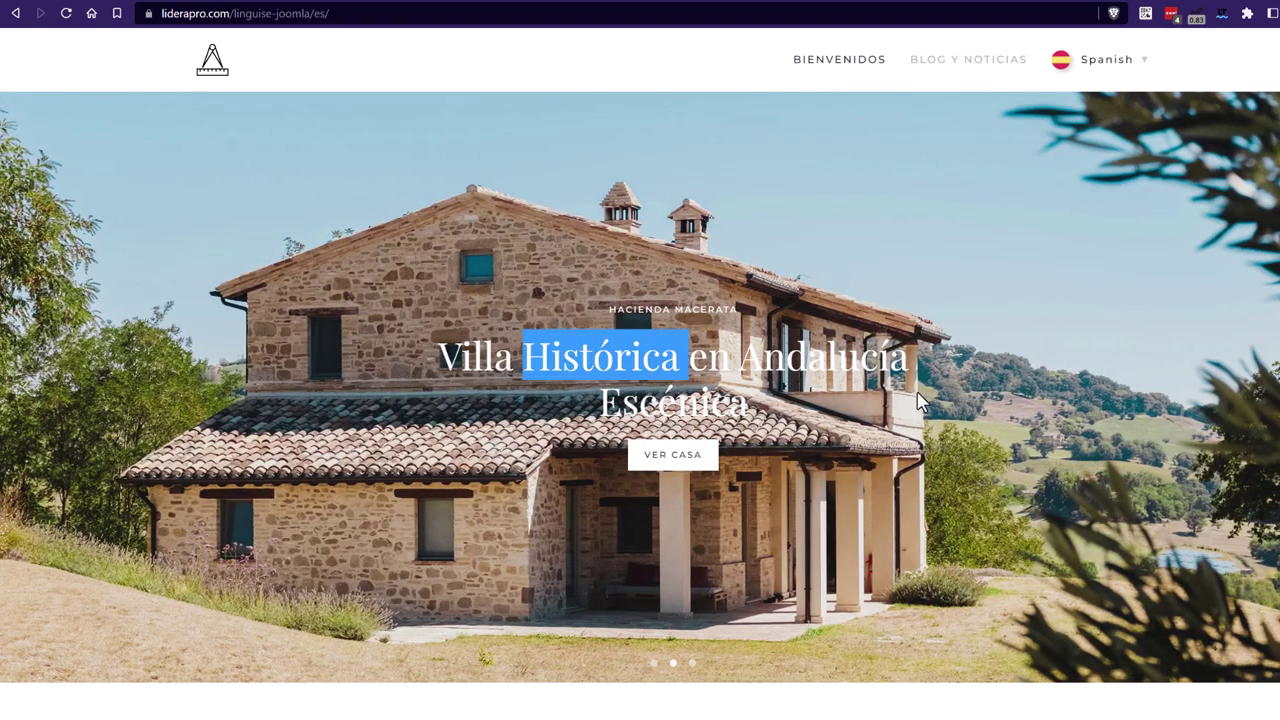
click(980, 59)
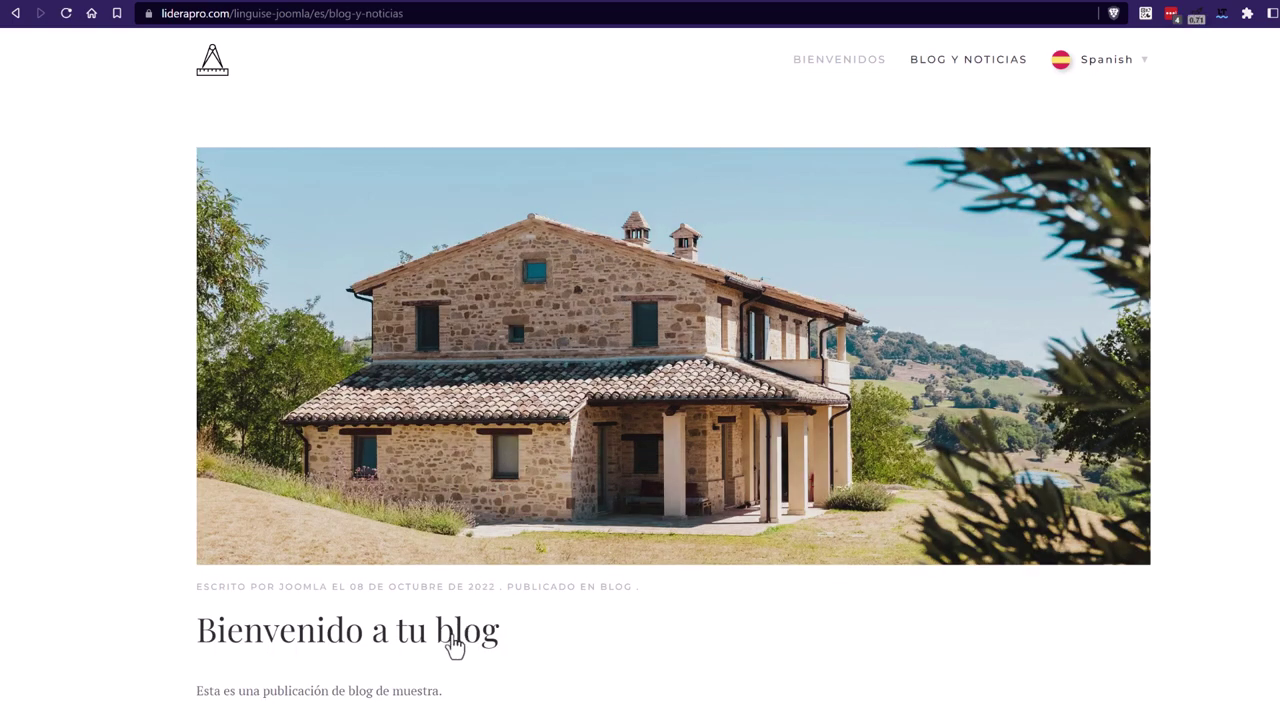
click(453, 648)
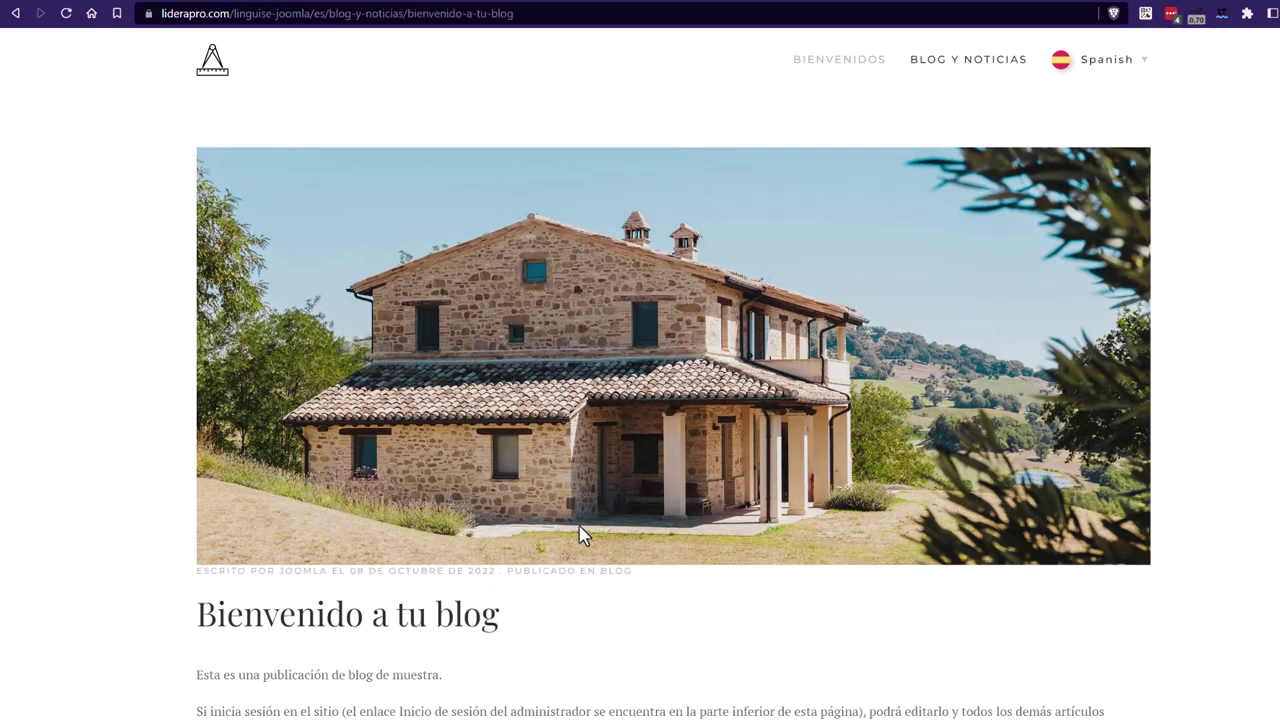
- Examine the Spanish welcome post's translated title, URL and body text
drag(530, 627, 18, 572)
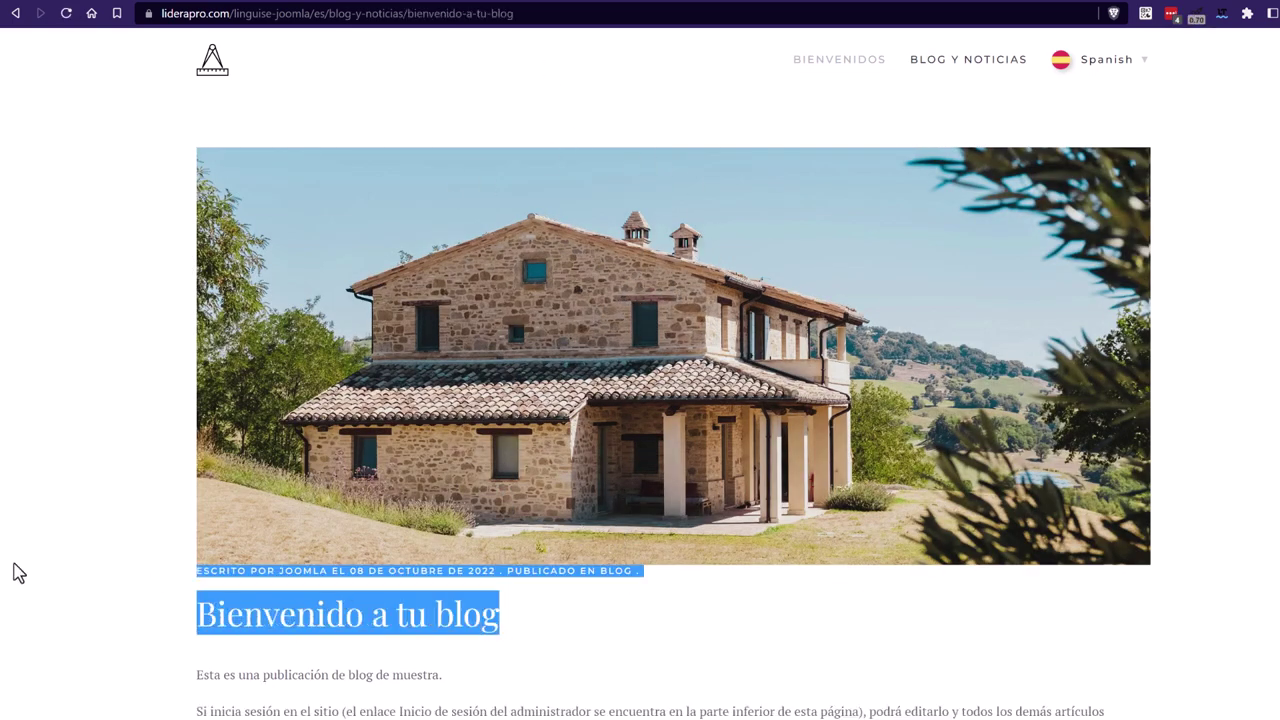
click(411, 14)
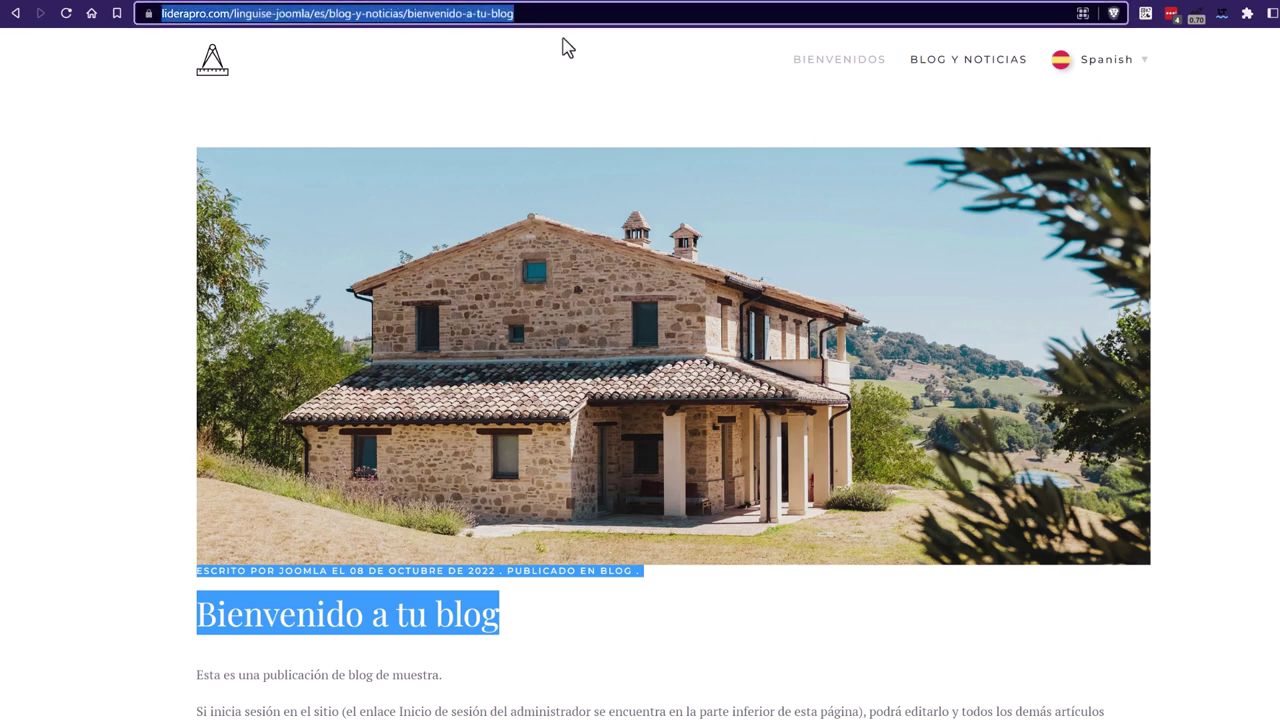
click(560, 14)
drag(598, 14, 250, 47)
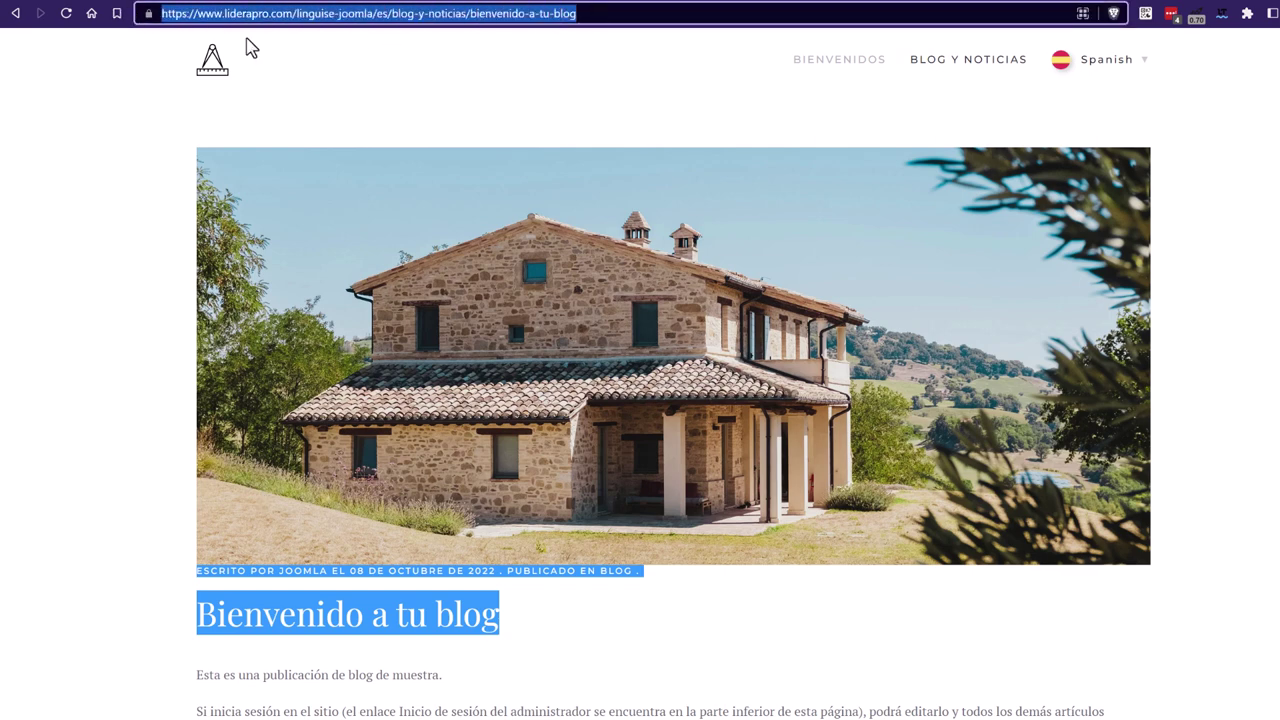
click(703, 99)
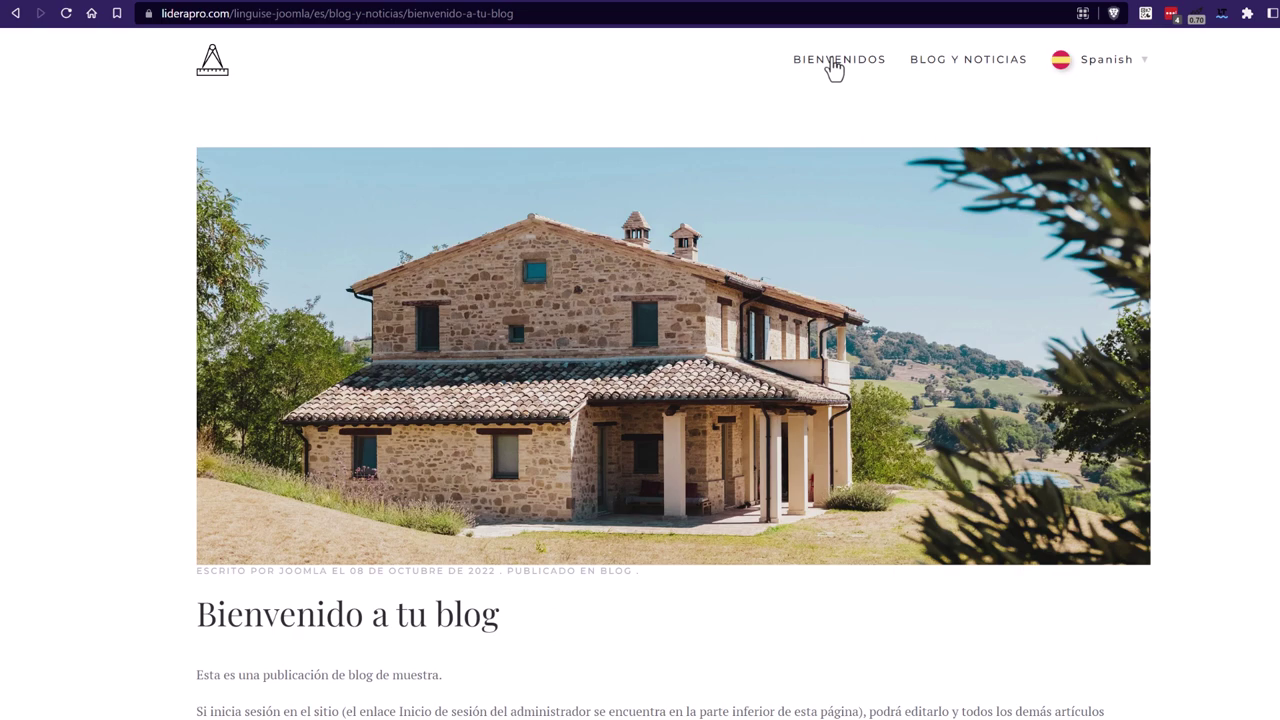
scroll(720, 450, down, 2)
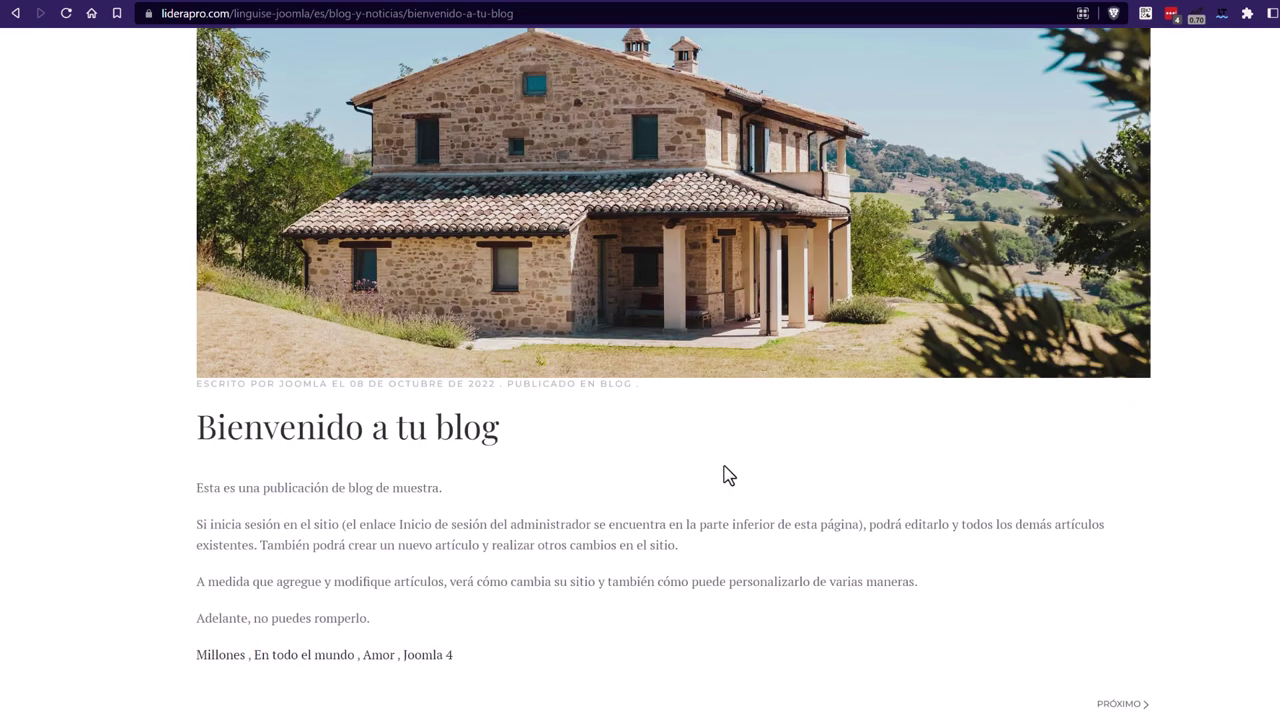
scroll(713, 462, up, 2)
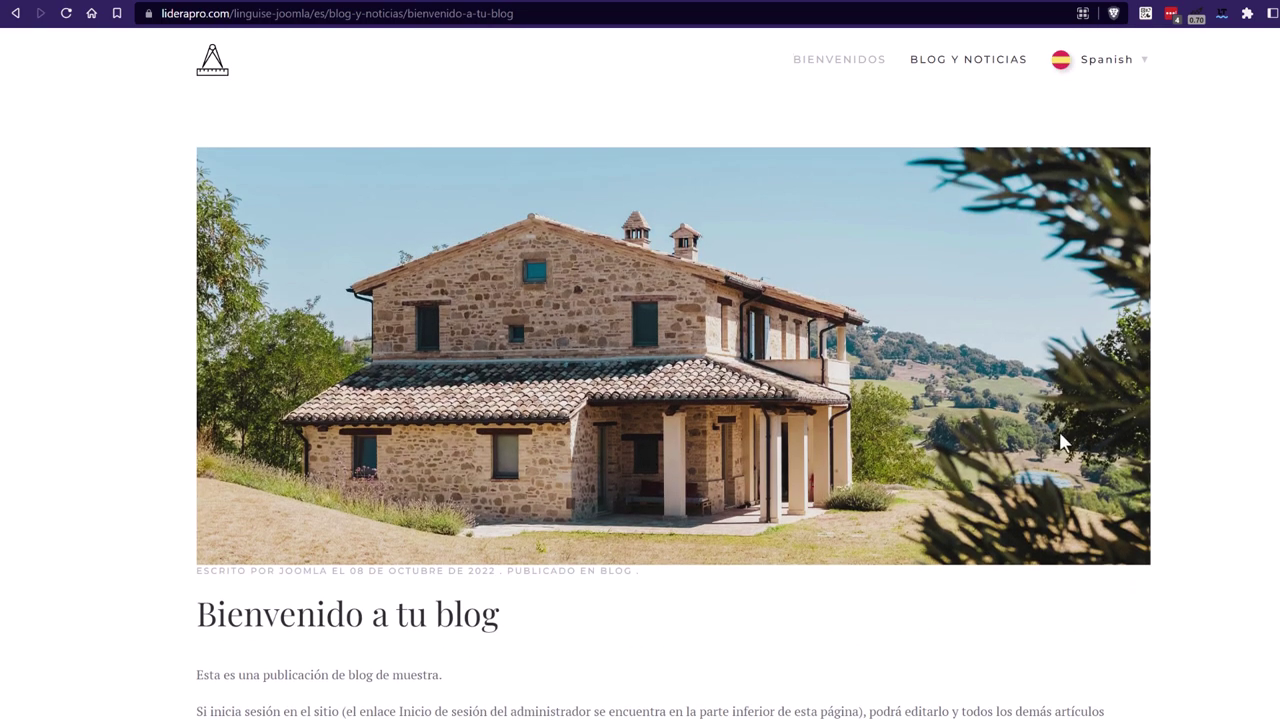
- Switch the welcome post to French with the language switcher and look over its translated text
click(1085, 60)
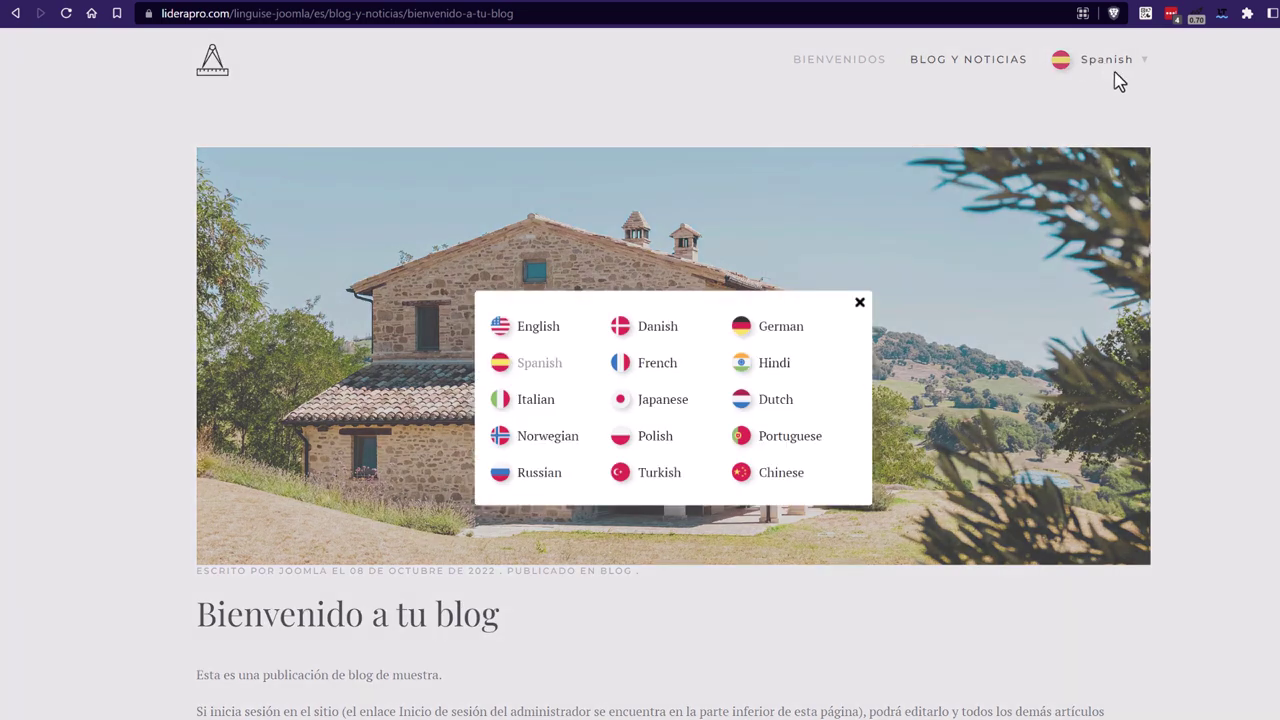
click(615, 372)
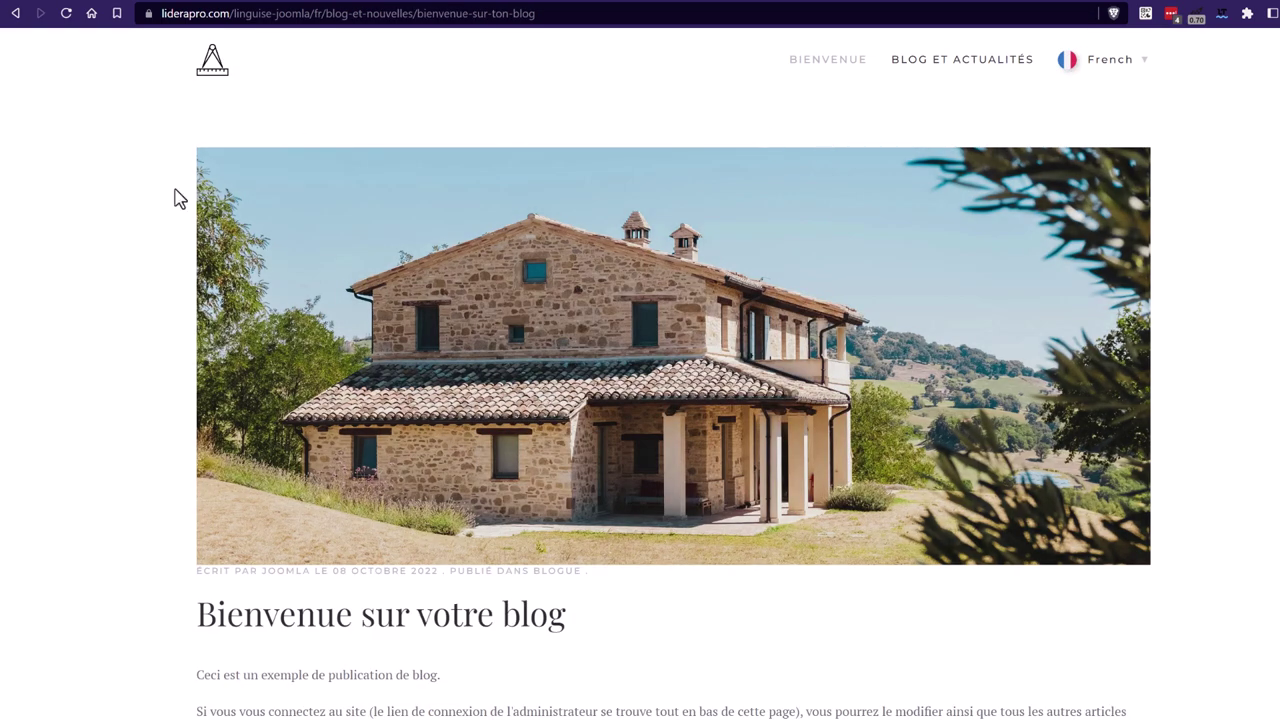
scroll(600, 417, down, 2)
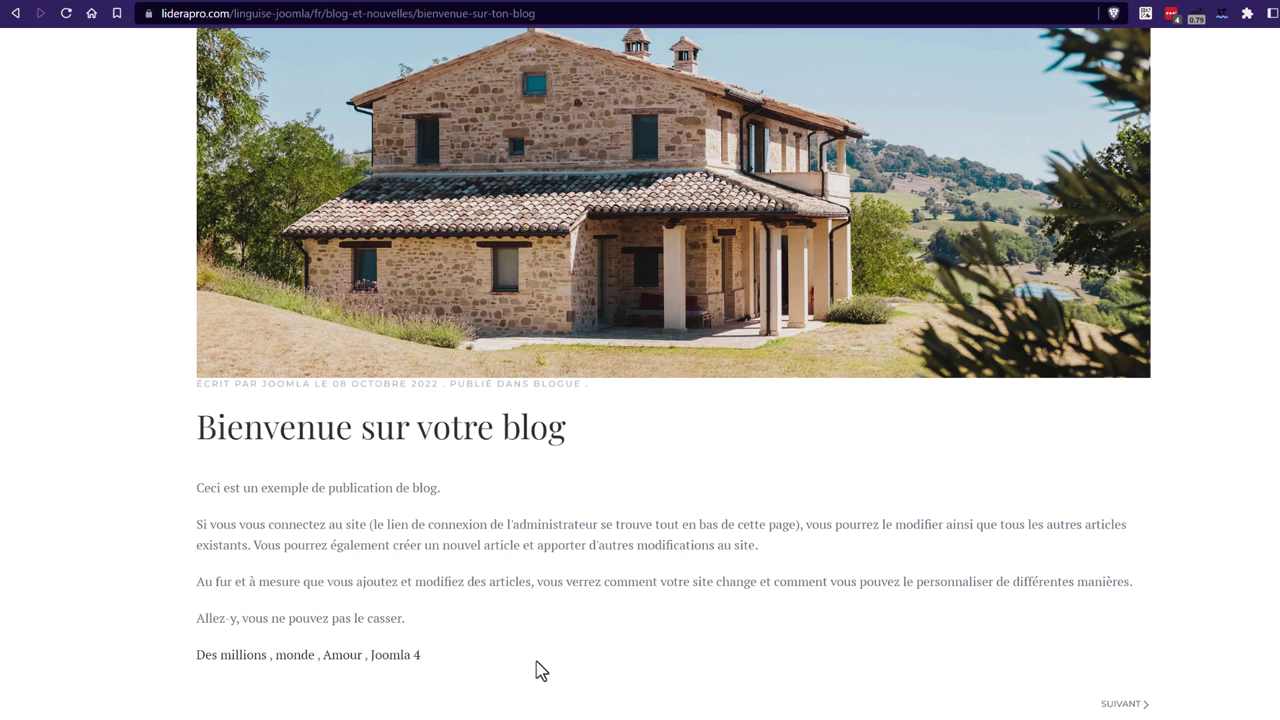
scroll(515, 565, up, 2)
- Open the French home page and examine the translated section headings and paragraphs about the holiday homes
click(851, 61)
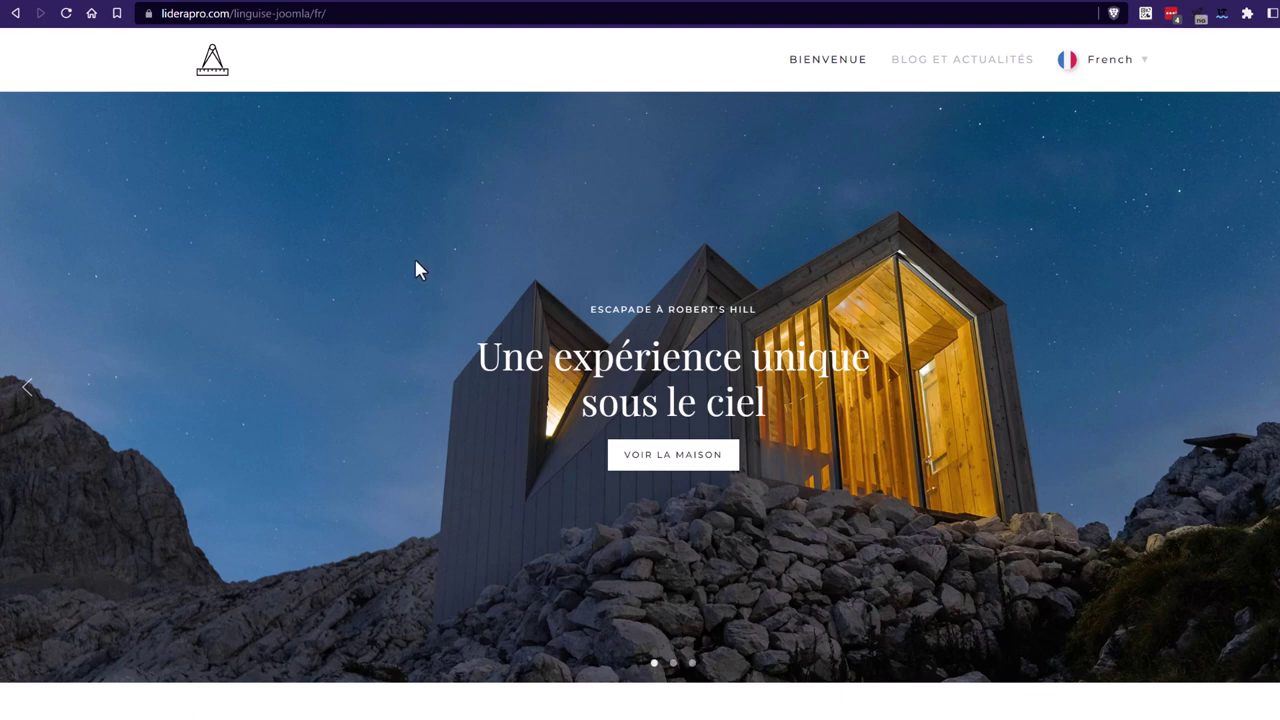
scroll(730, 601, down, 8)
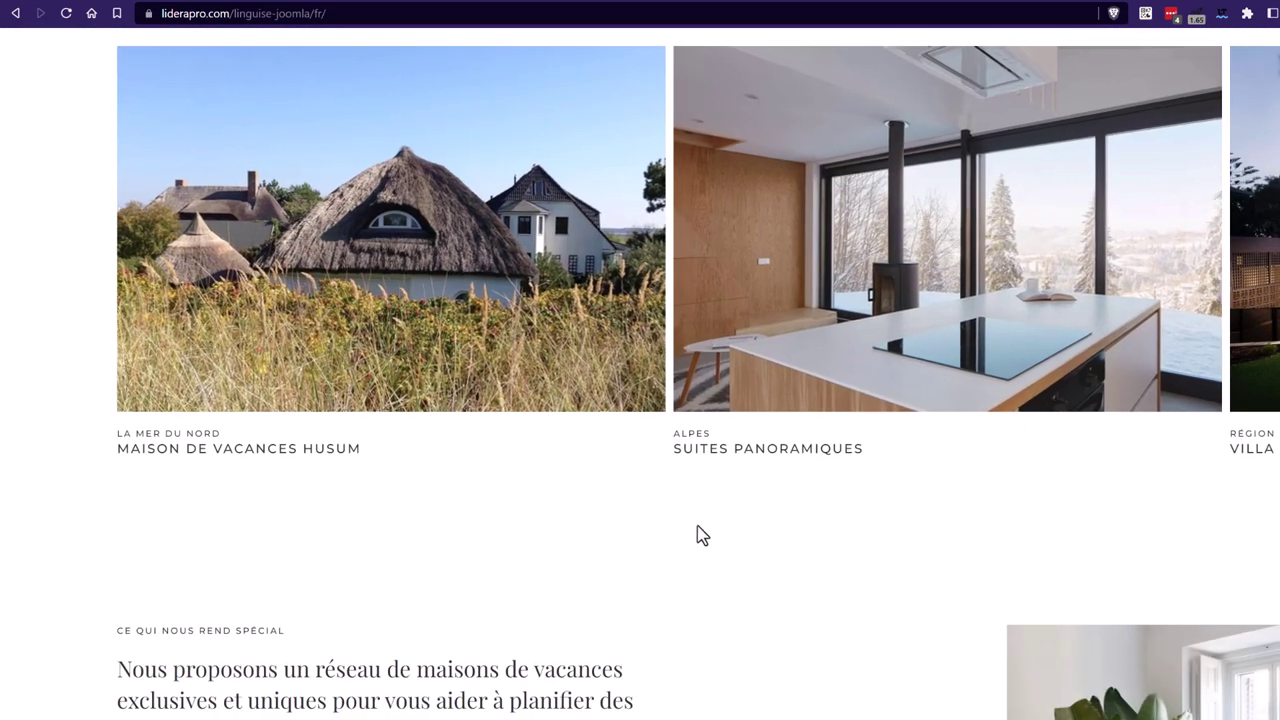
scroll(700, 537, down, 3)
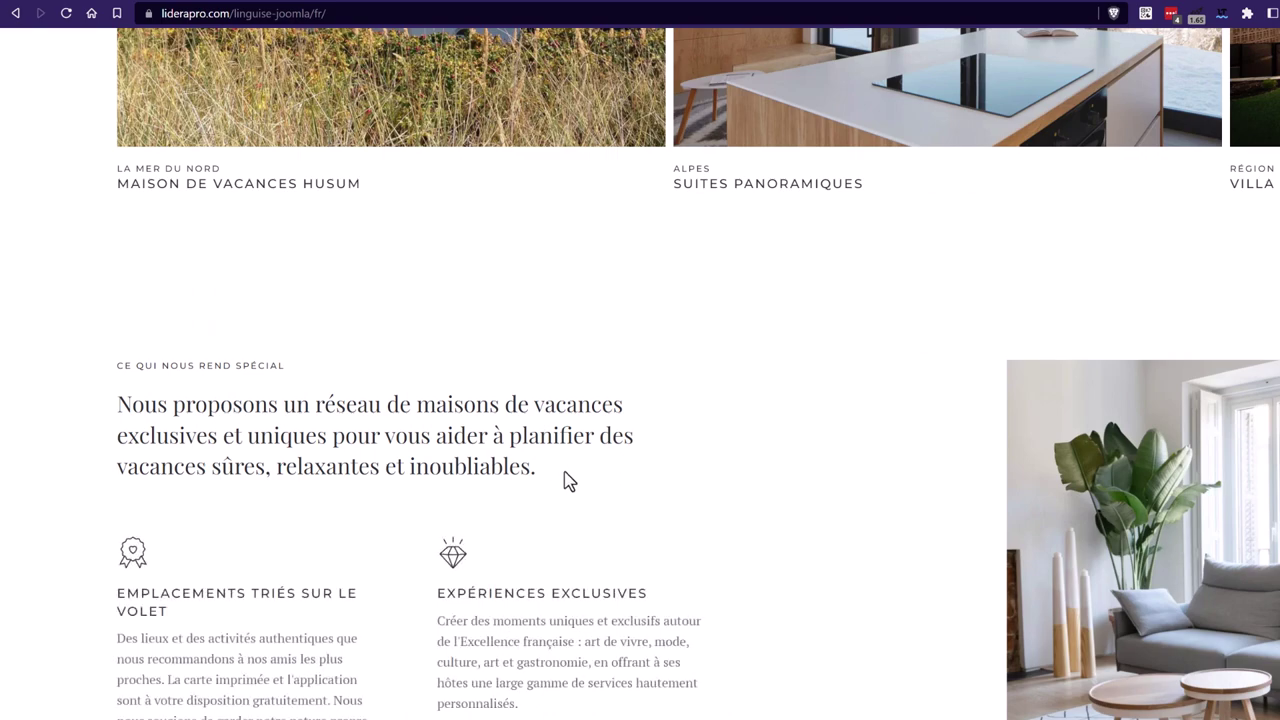
scroll(532, 444, down, 3)
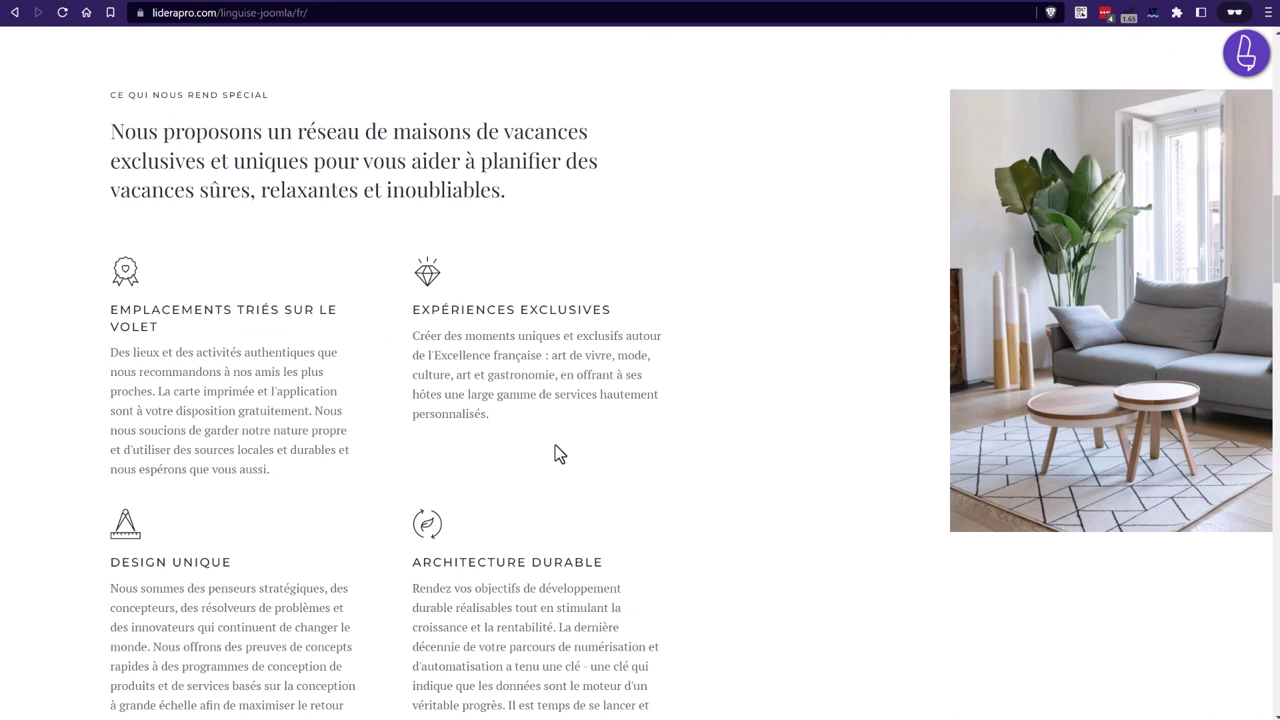
drag(347, 486, 105, 349)
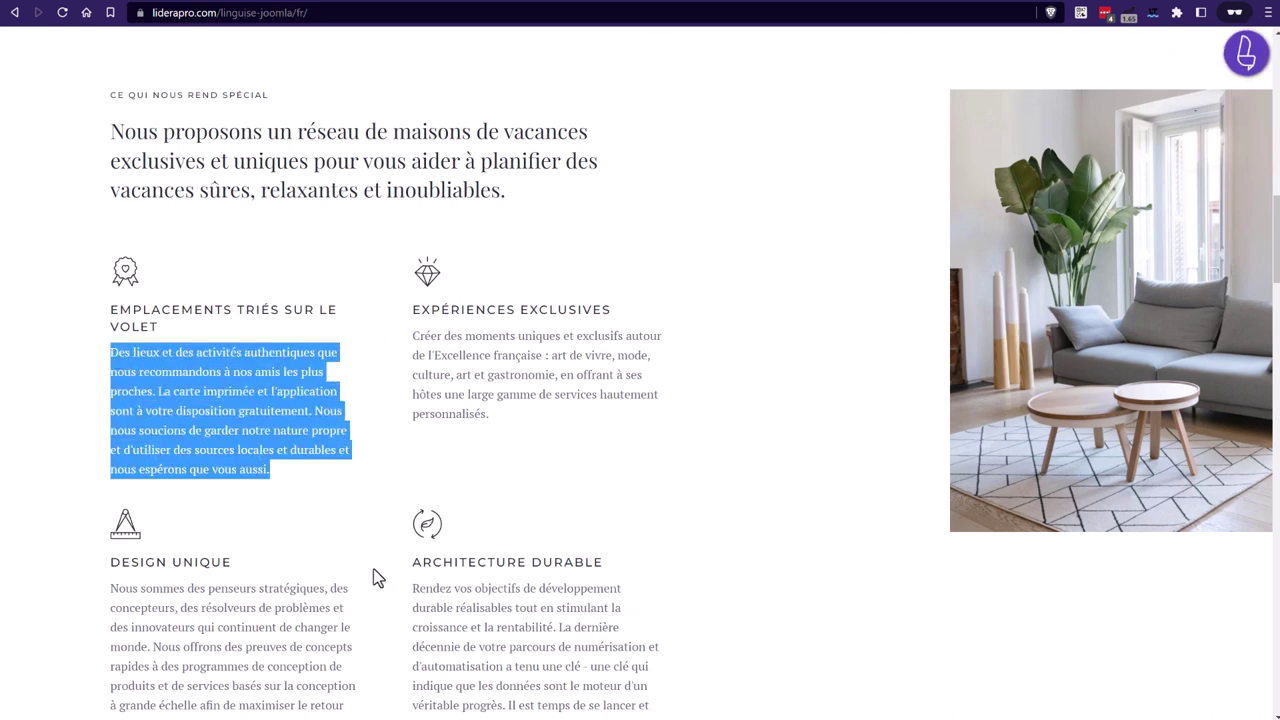
drag(542, 190, 100, 140)
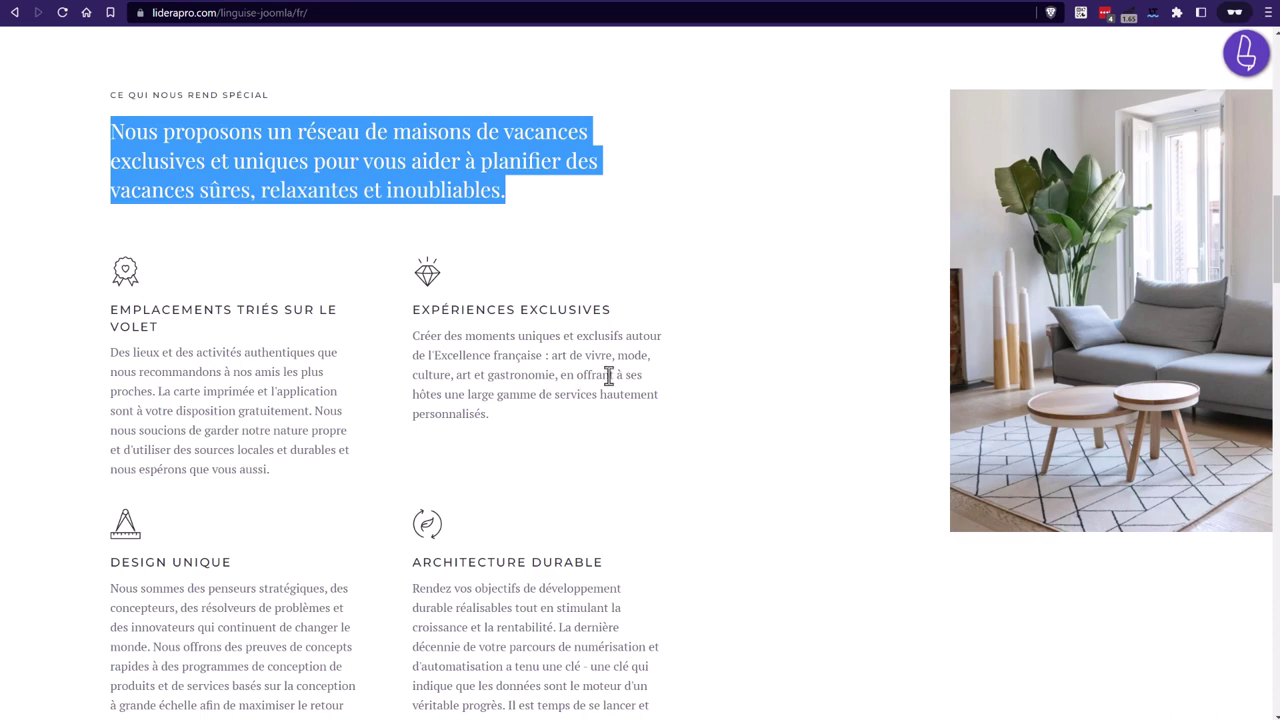
scroll(688, 436, up, 12)
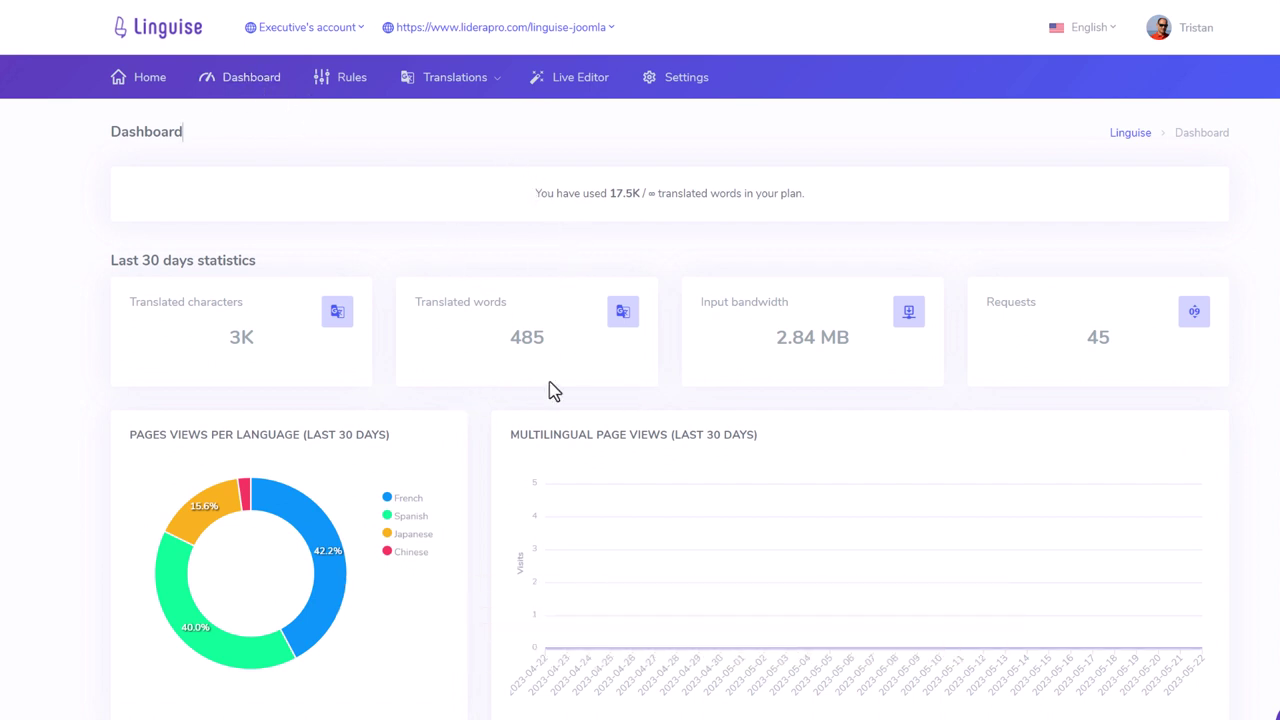
- In the Linguise dashboard, review the last 30 days statistics, the page views per language and the most viewed pages
drag(563, 340, 462, 342)
drag(858, 345, 700, 300)
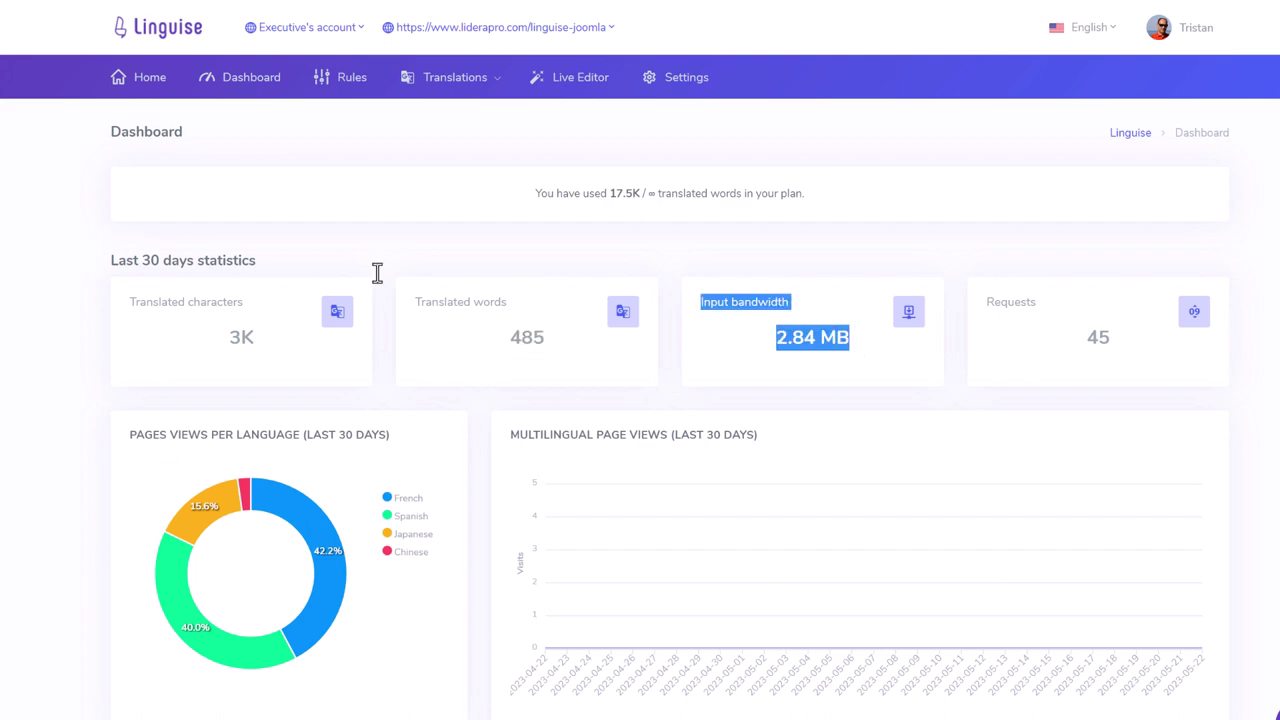
drag(268, 262, 97, 263)
scroll(540, 405, down, 3)
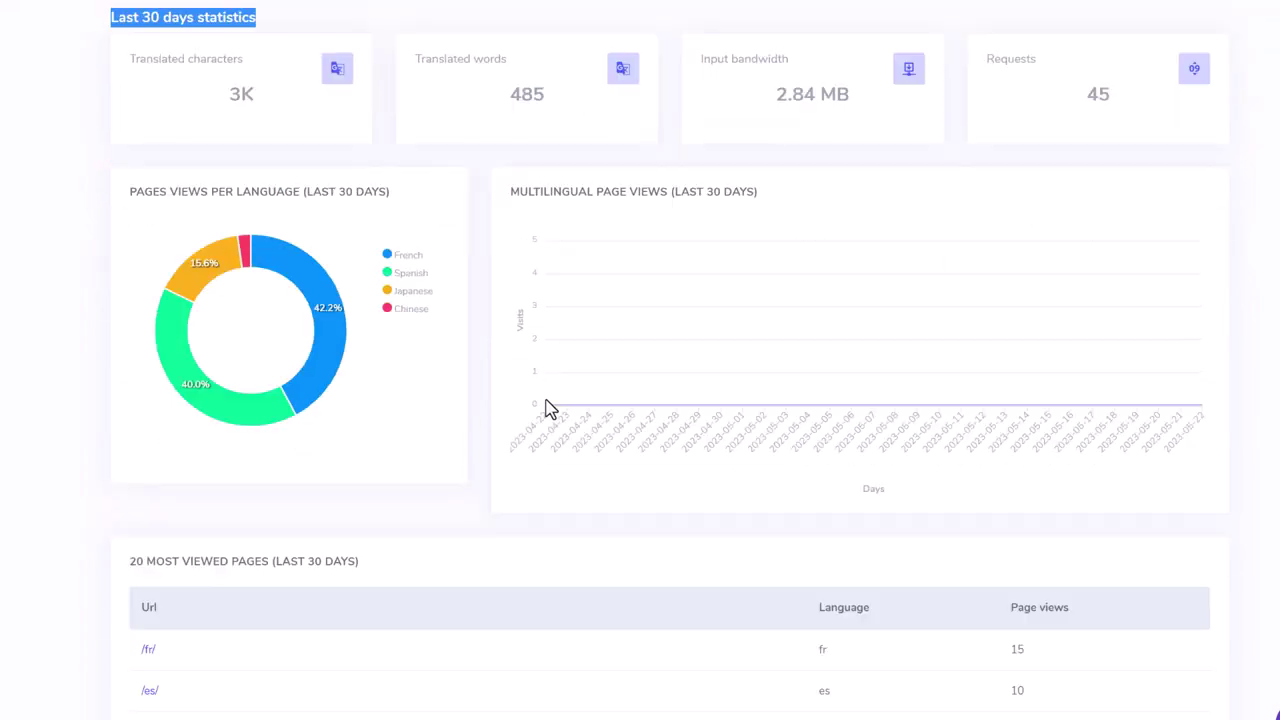
mouse_move(255, 405)
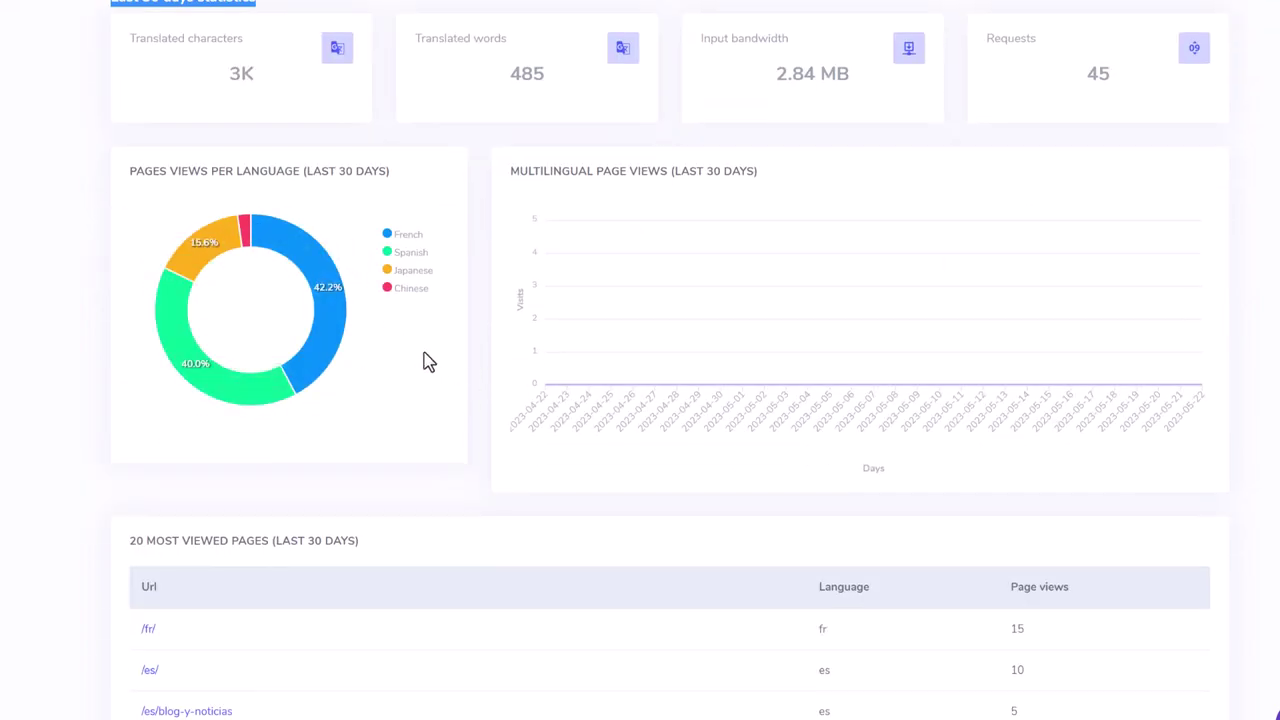
scroll(428, 363, down, 4)
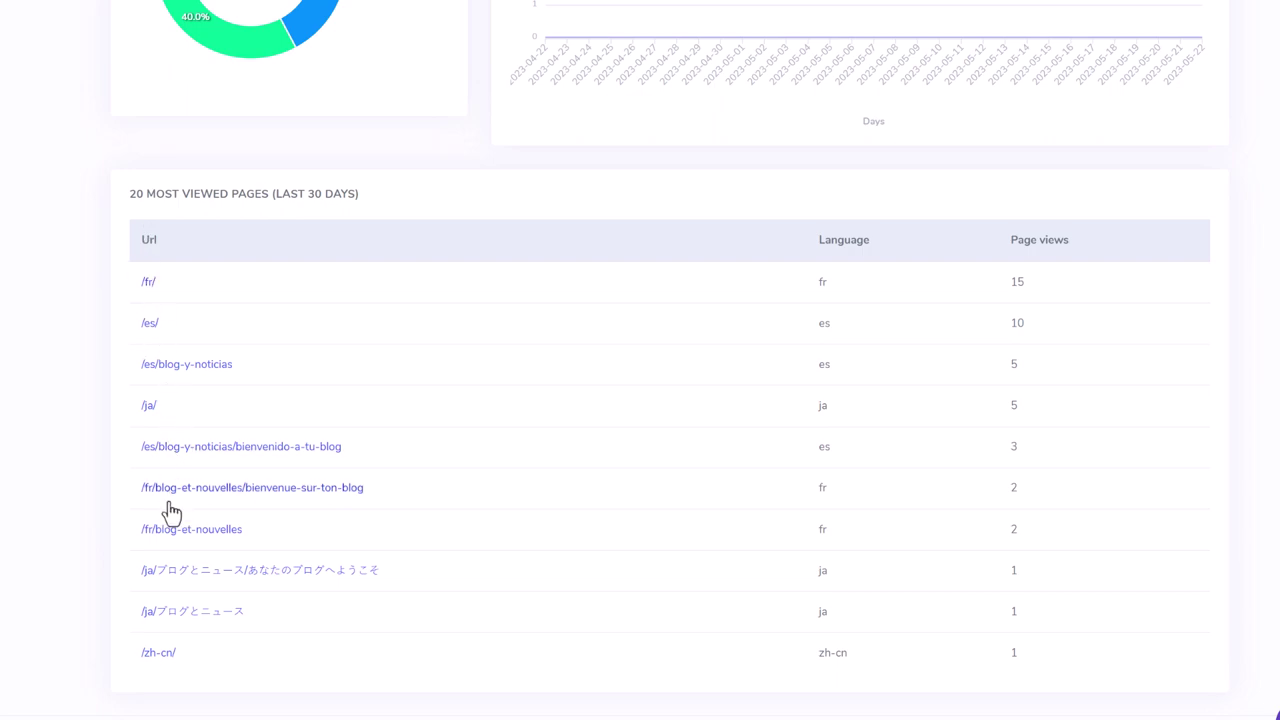
scroll(530, 545, up, 6)
scroll(530, 545, up, 1)
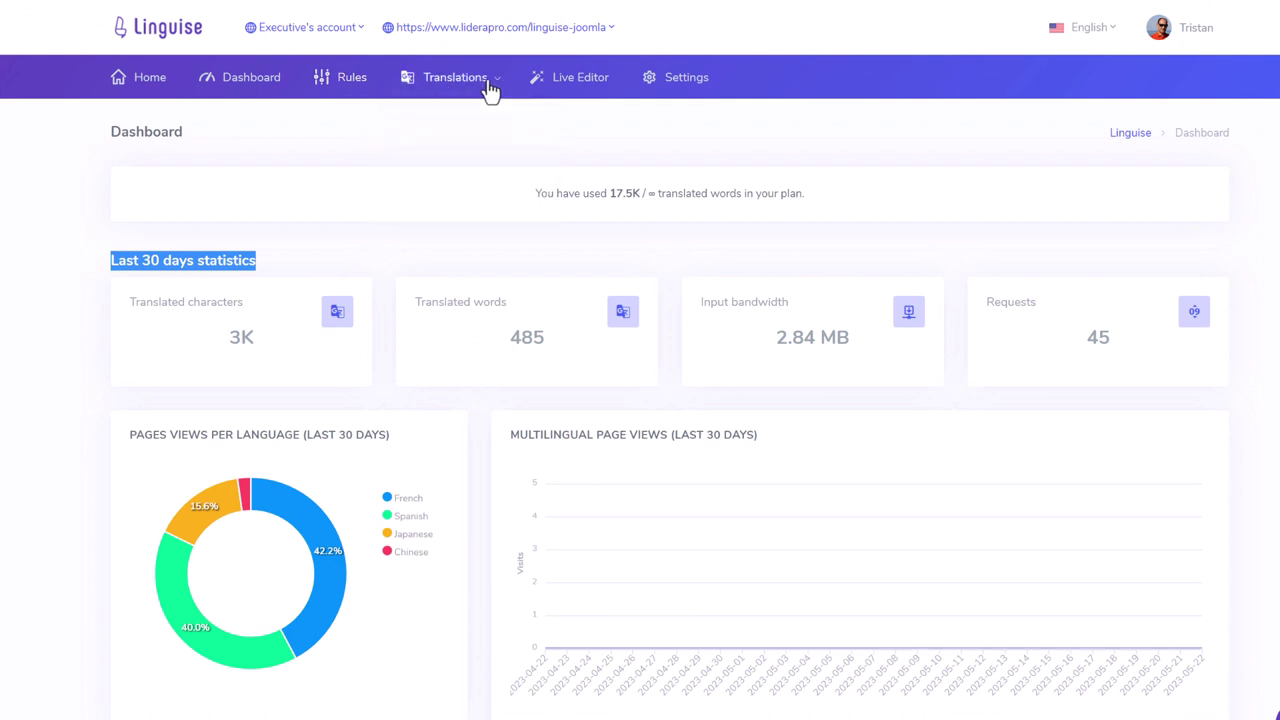
- Open the website in the Linguise live editor with French as the language to translate into
click(570, 85)
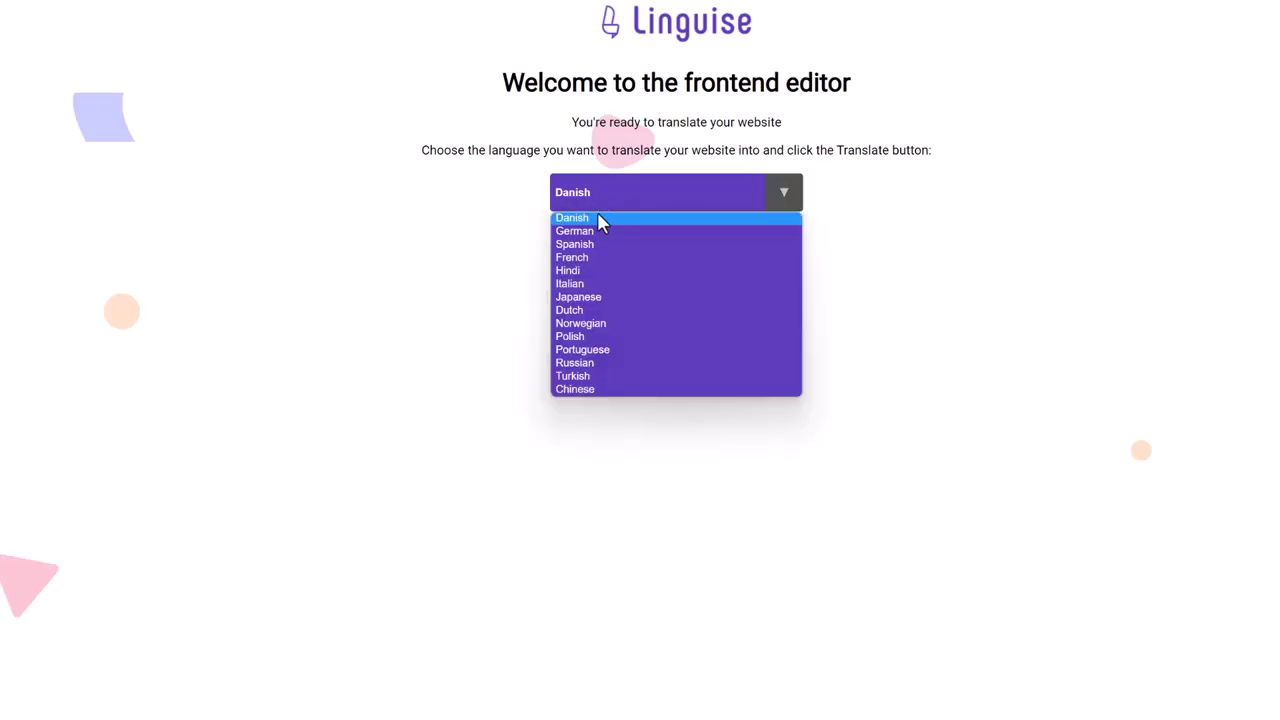
click(586, 257)
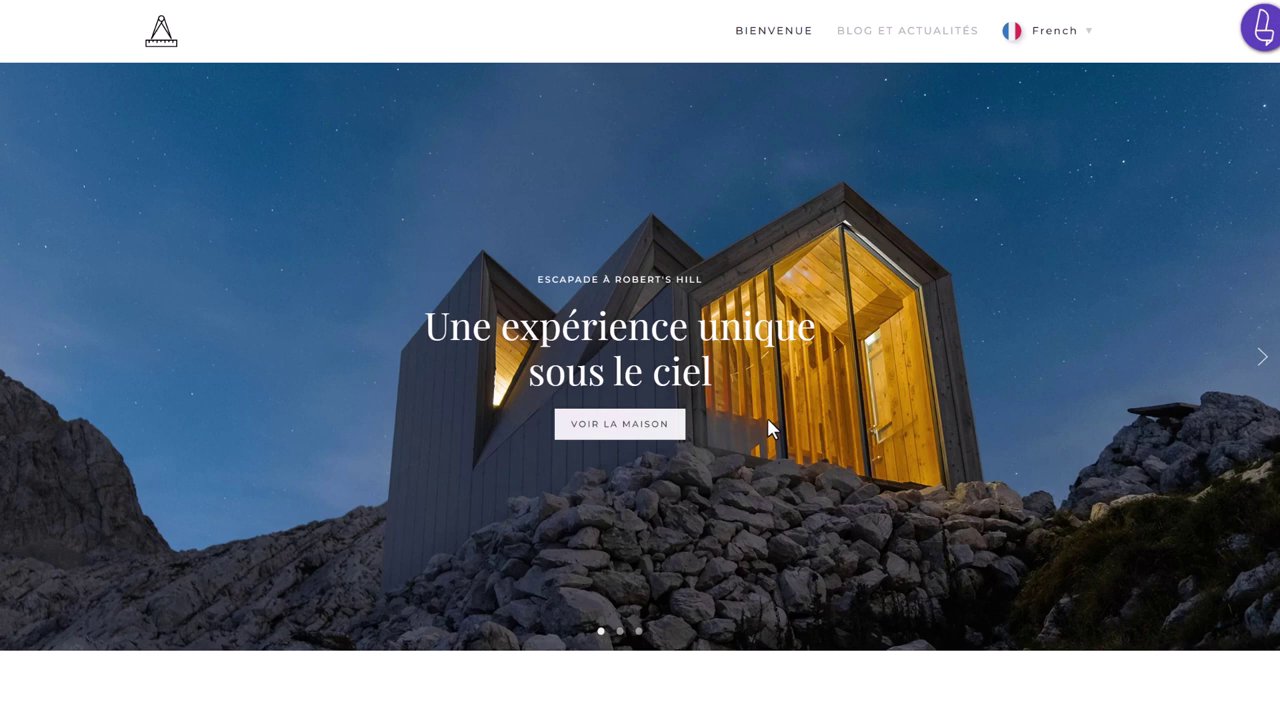
- Try the live editor's navigation and edition modes and open the page's French meta title translation
mouse_move(1232, 68)
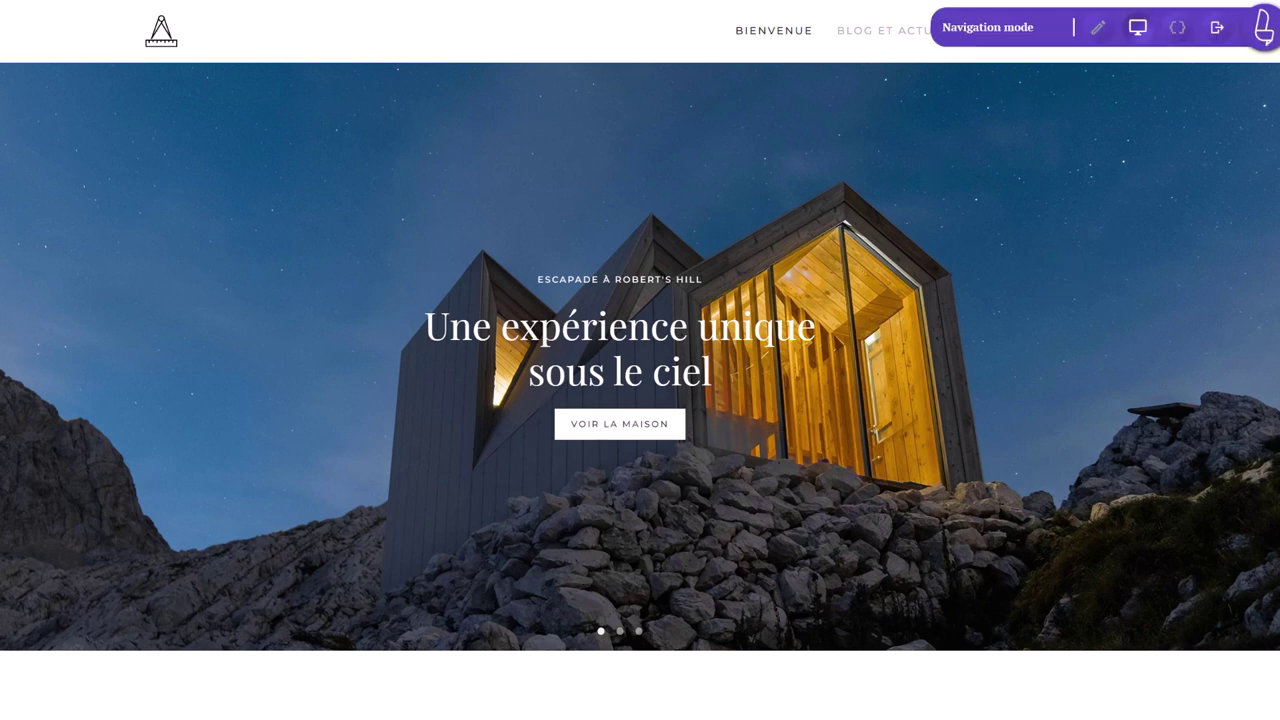
click(1097, 40)
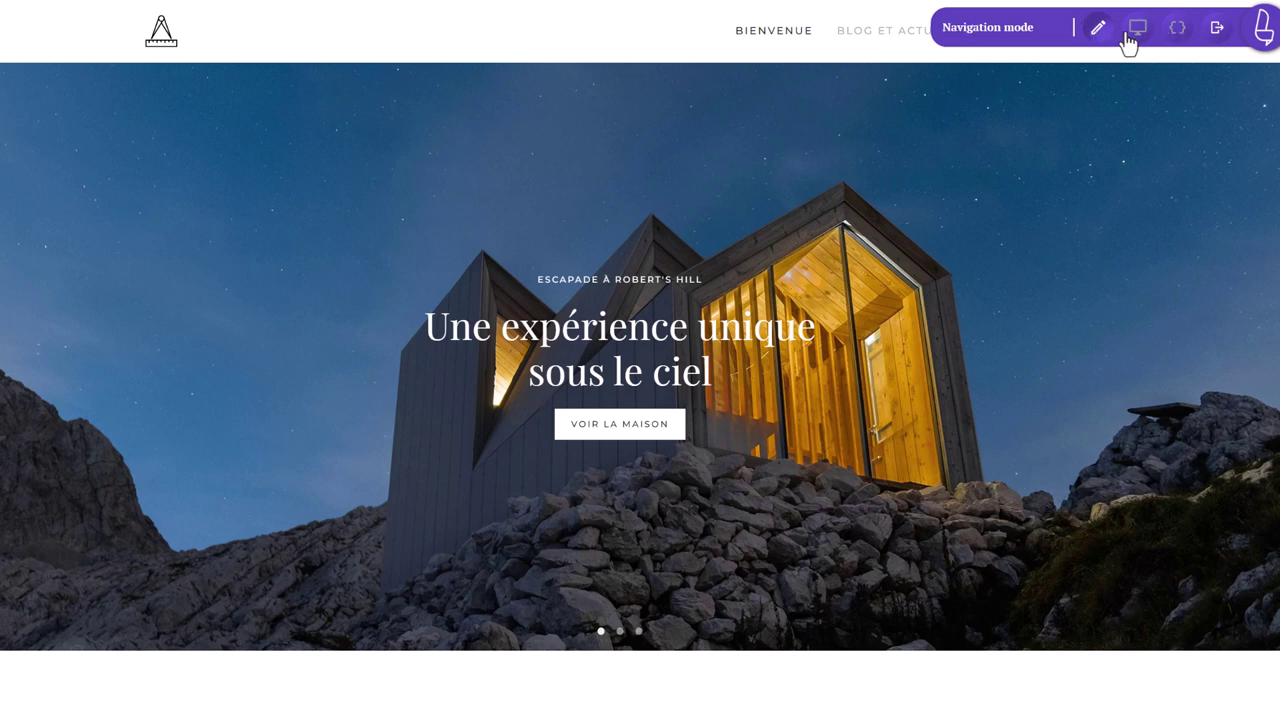
click(1144, 42)
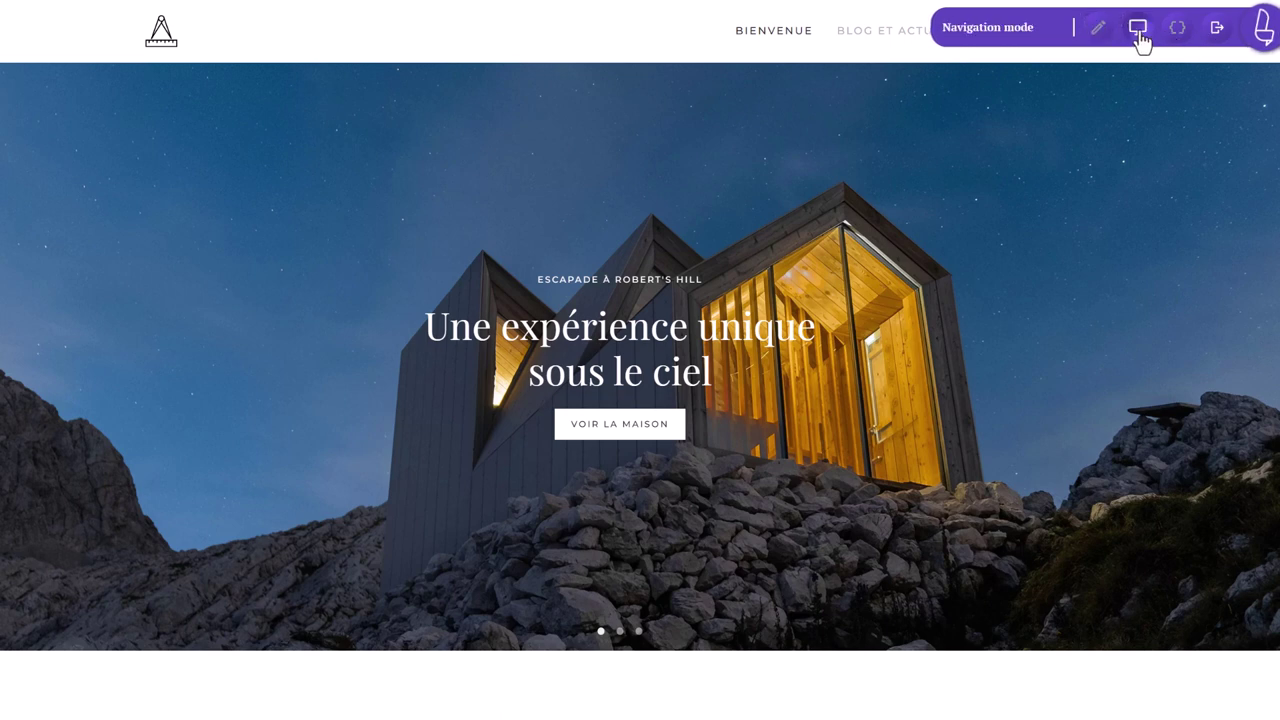
click(1099, 42)
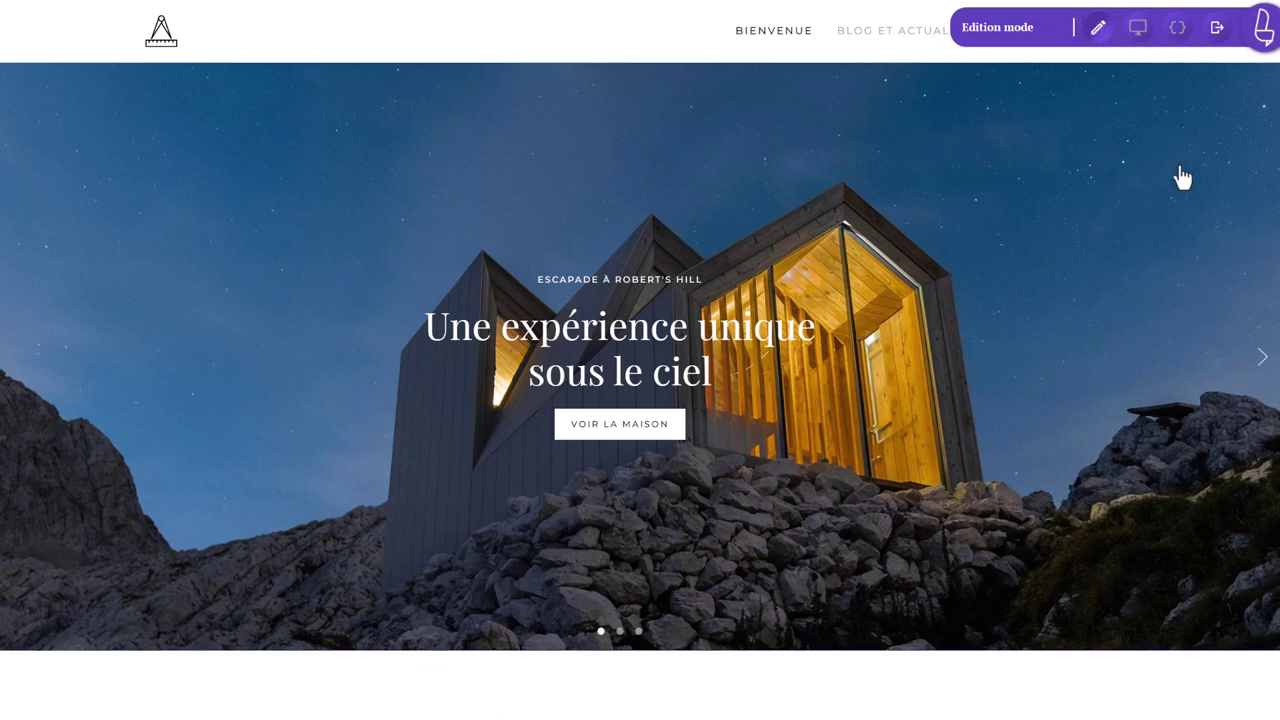
click(1179, 33)
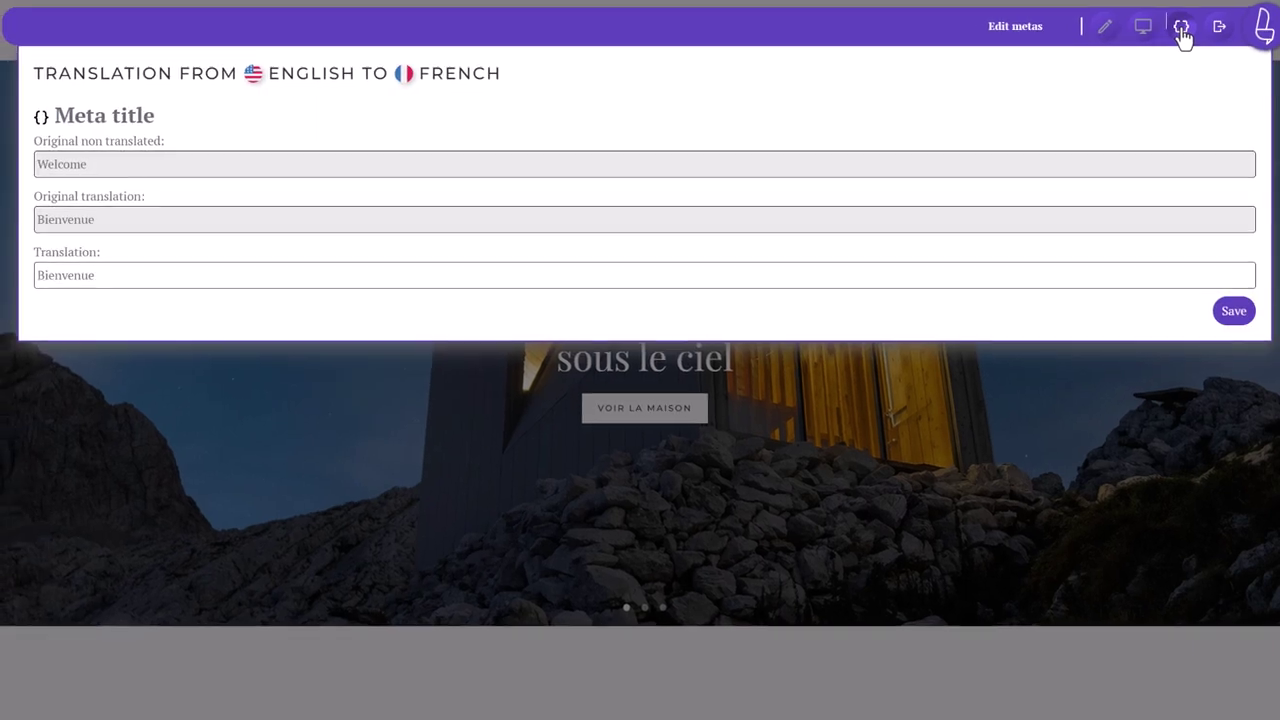
- In edition mode, change the French translation of the "Welcome" menu item to "Accueil" and save it
click(1105, 32)
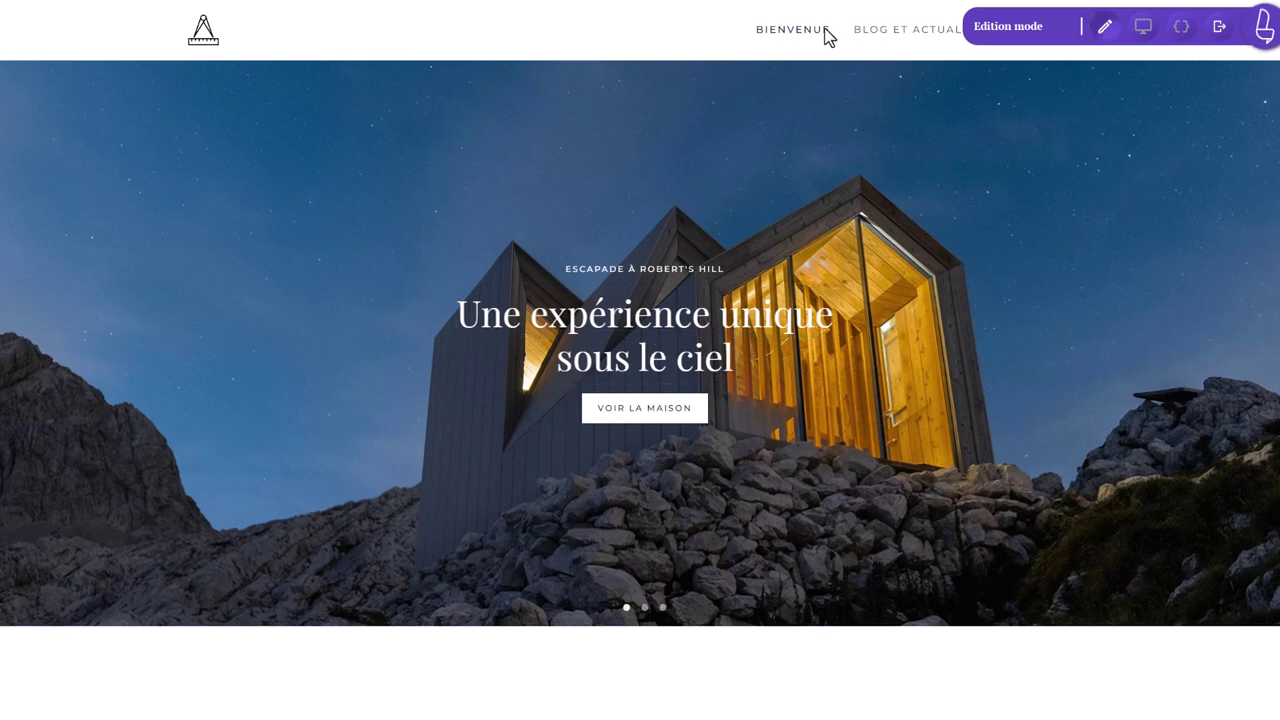
click(792, 33)
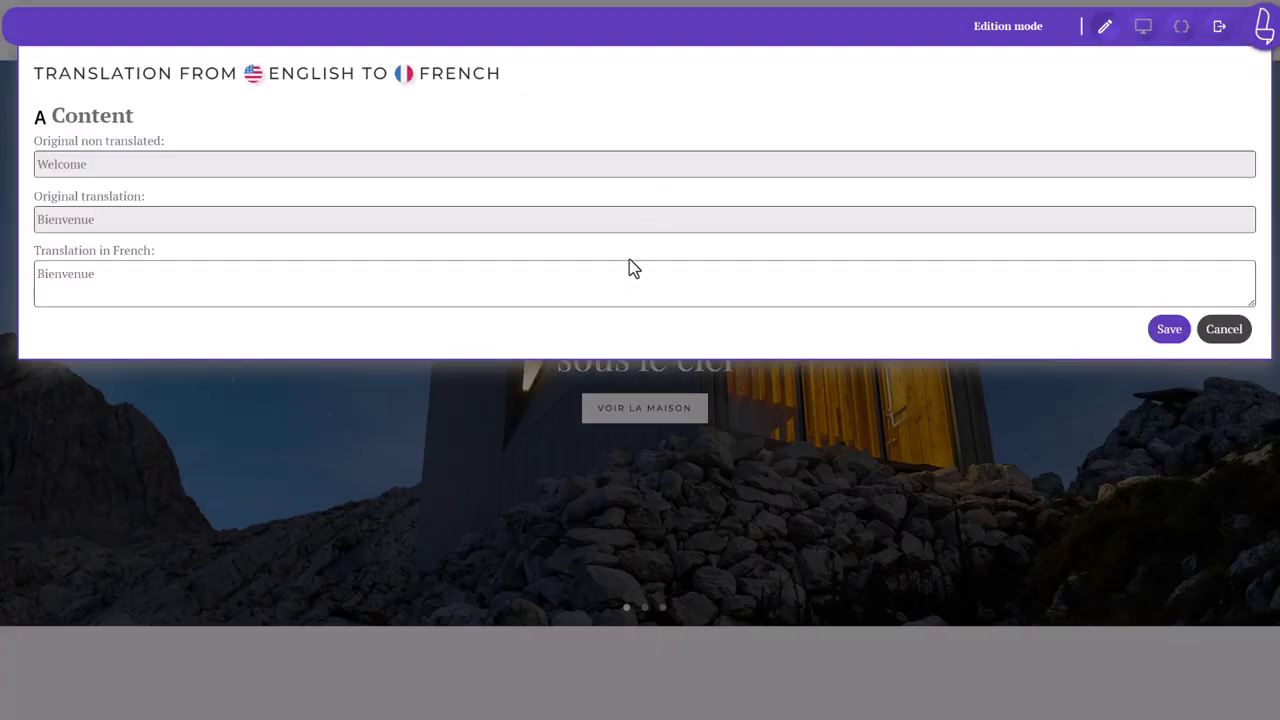
drag(132, 278, 37, 286)
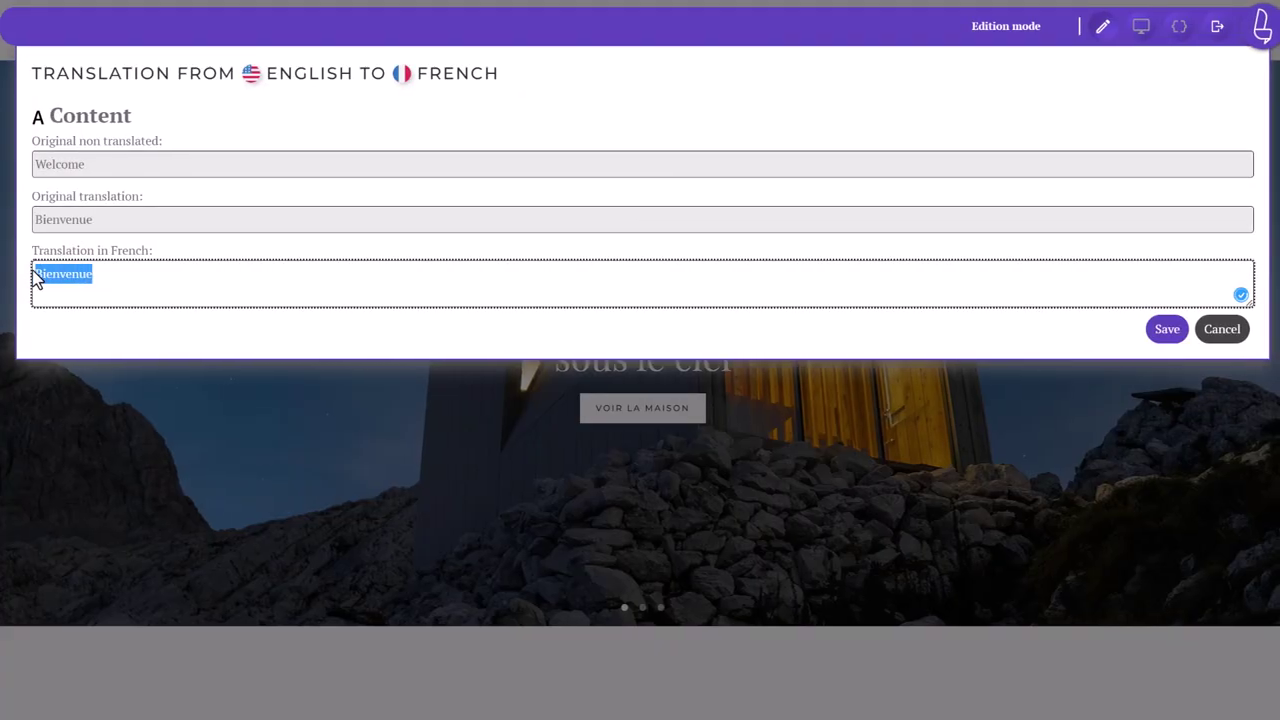
text(Accueil)
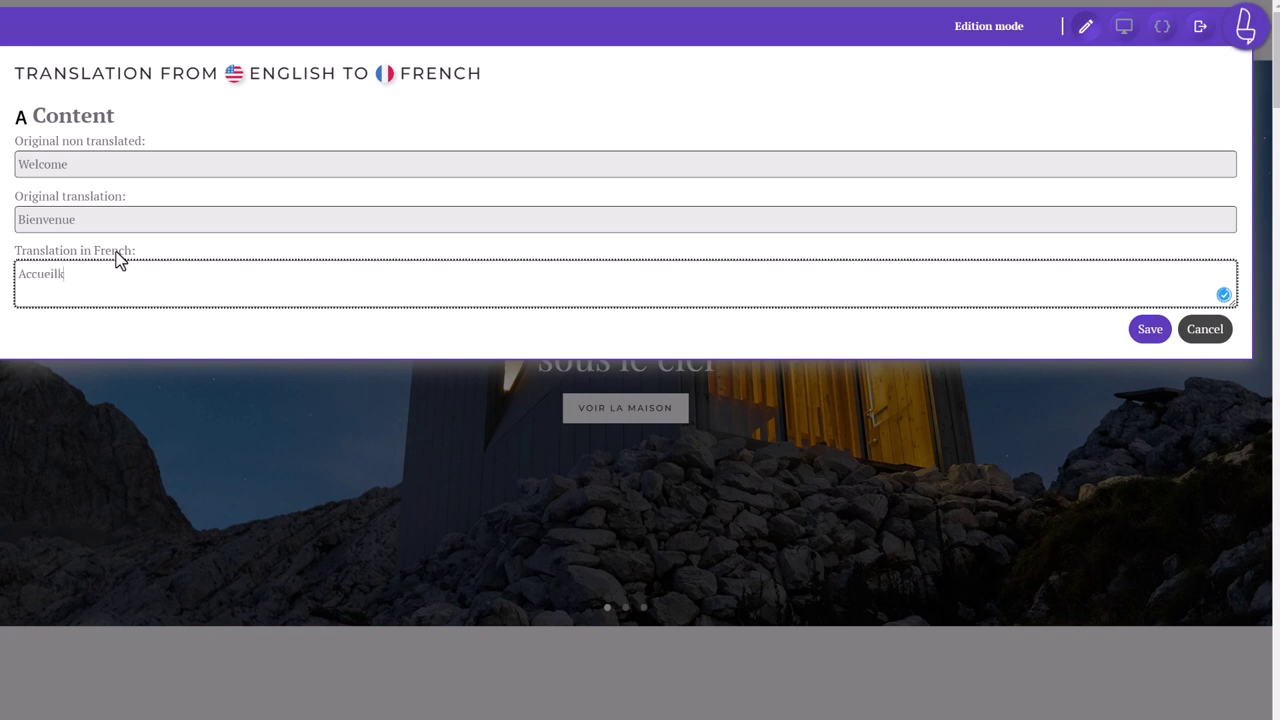
click(1154, 332)
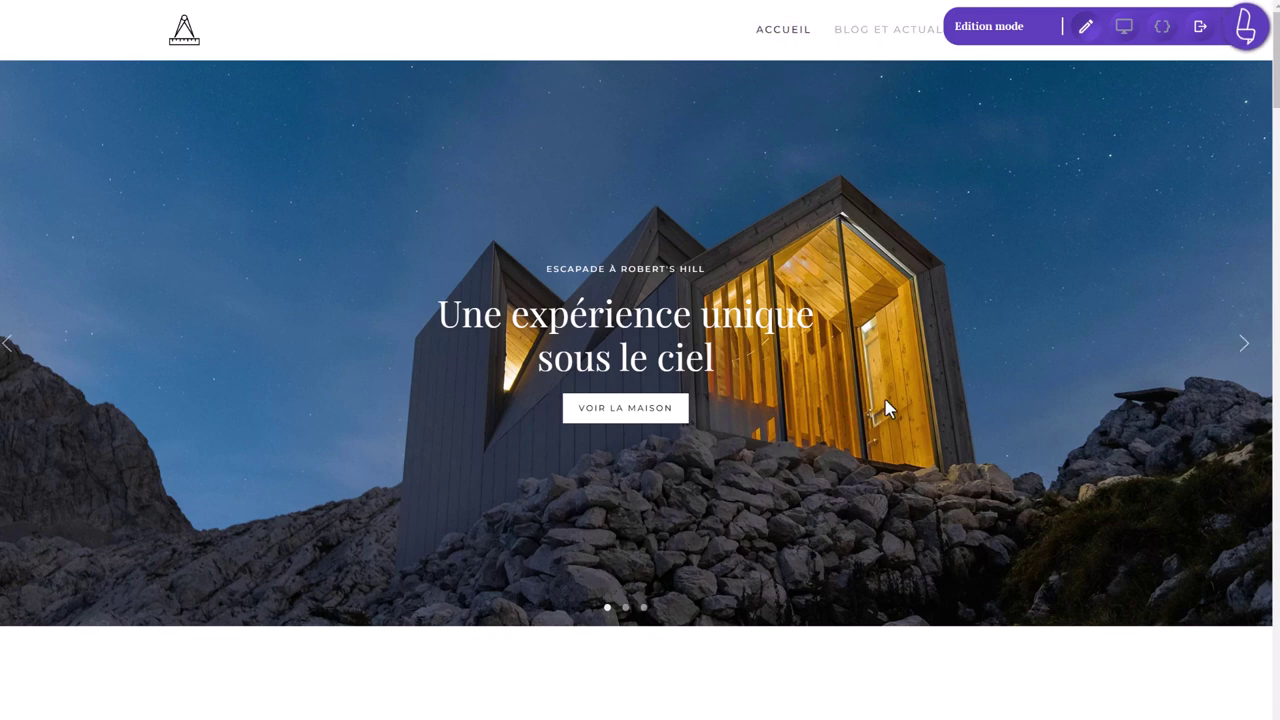
- Open the holiday homes network sentence in the live editor, compare its original text, original translation and editable French translation, and cancel
scroll(873, 388, down, 7)
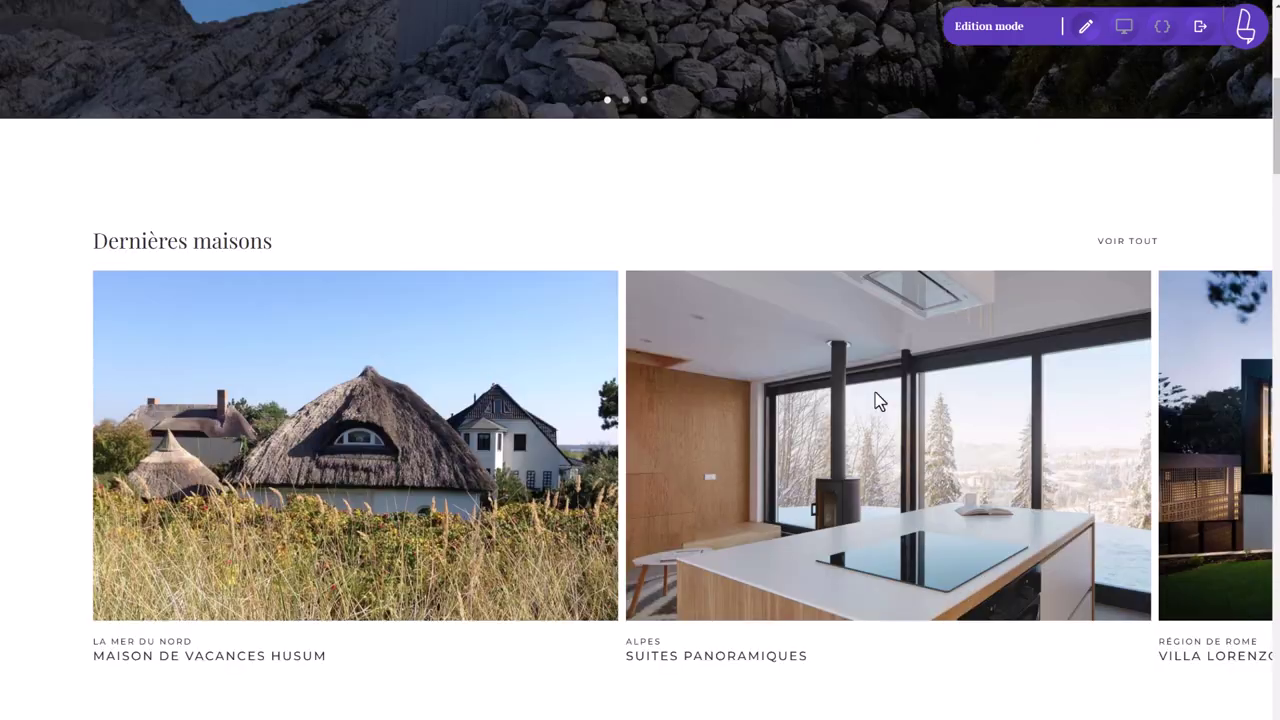
scroll(600, 491, down, 5)
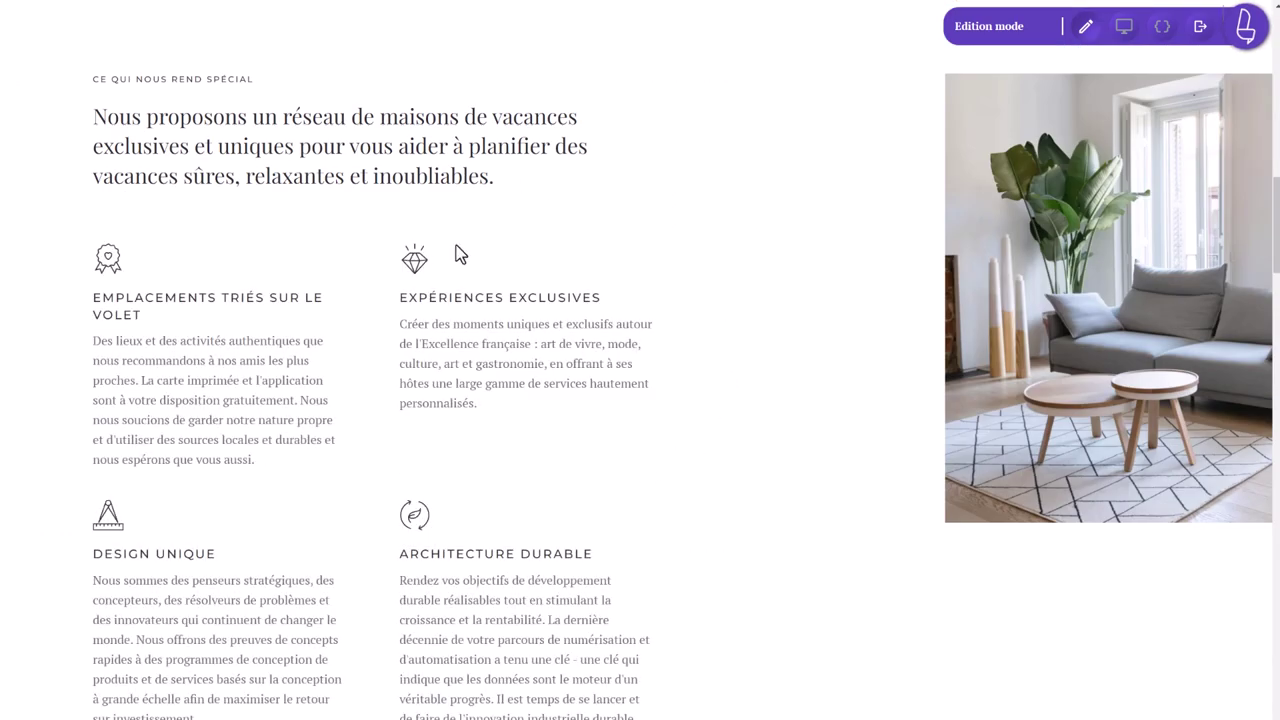
click(217, 148)
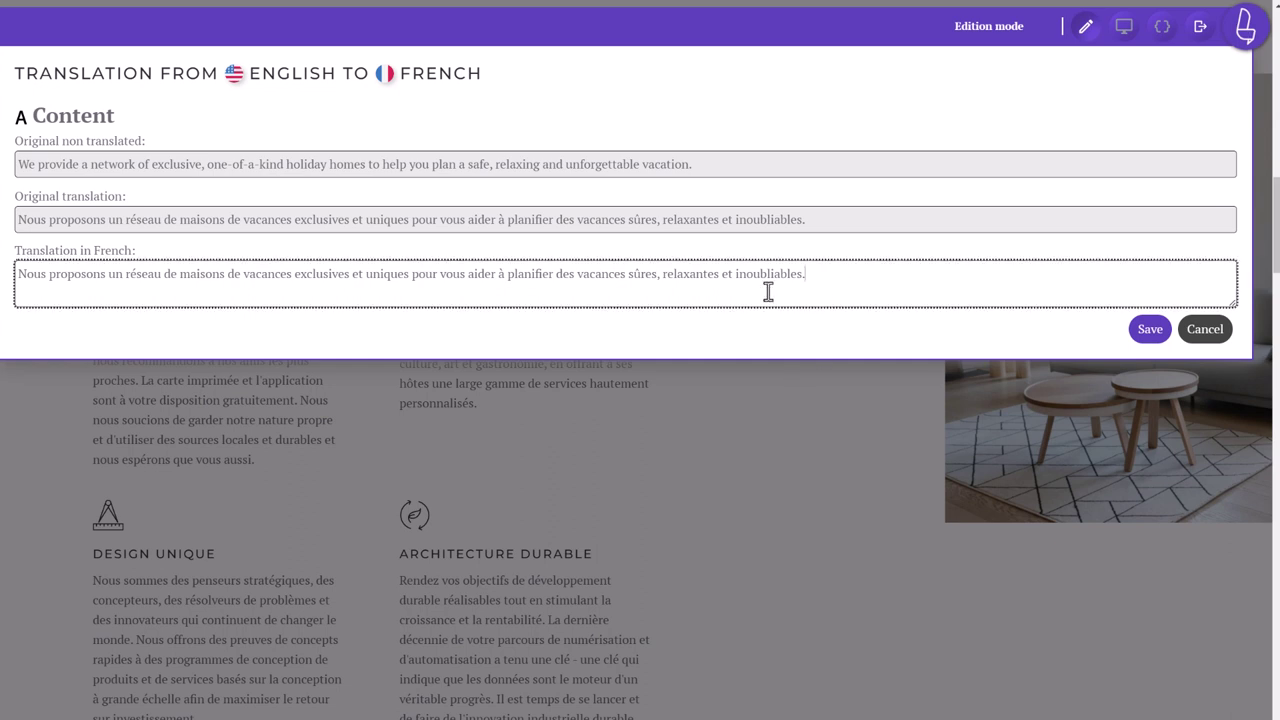
drag(766, 289, 26, 293)
click(404, 165)
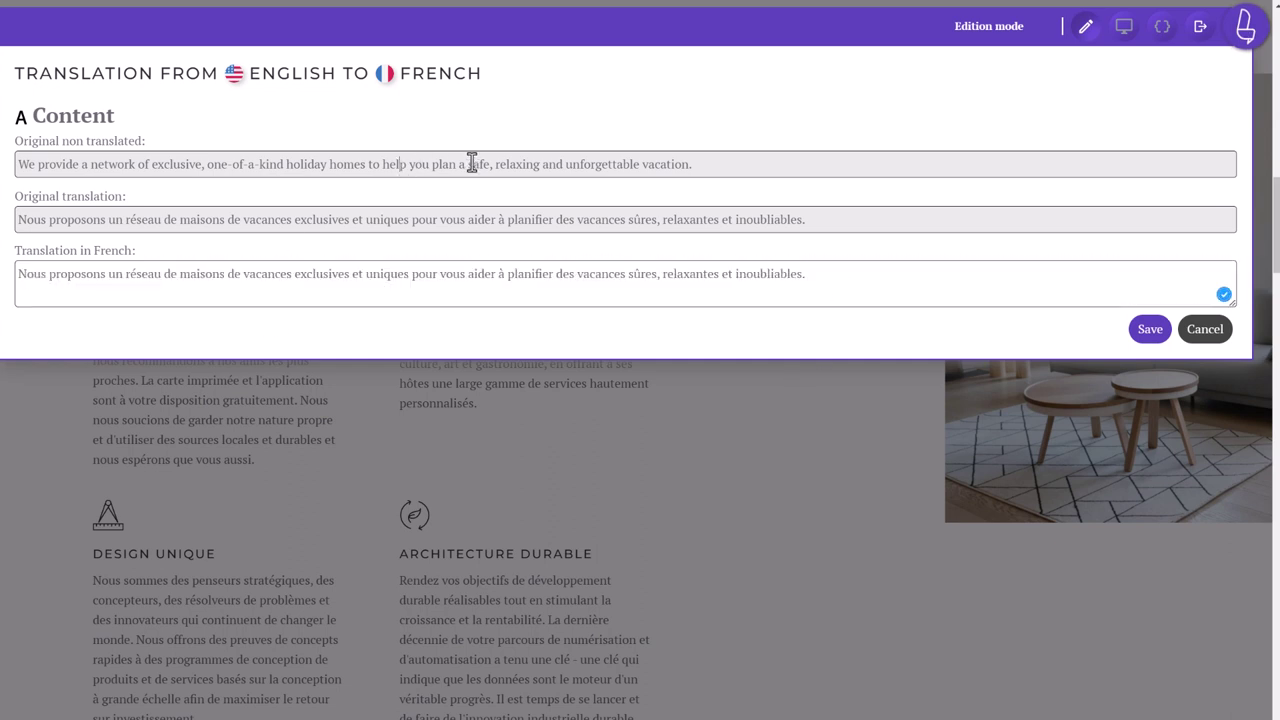
drag(700, 166, 2, 165)
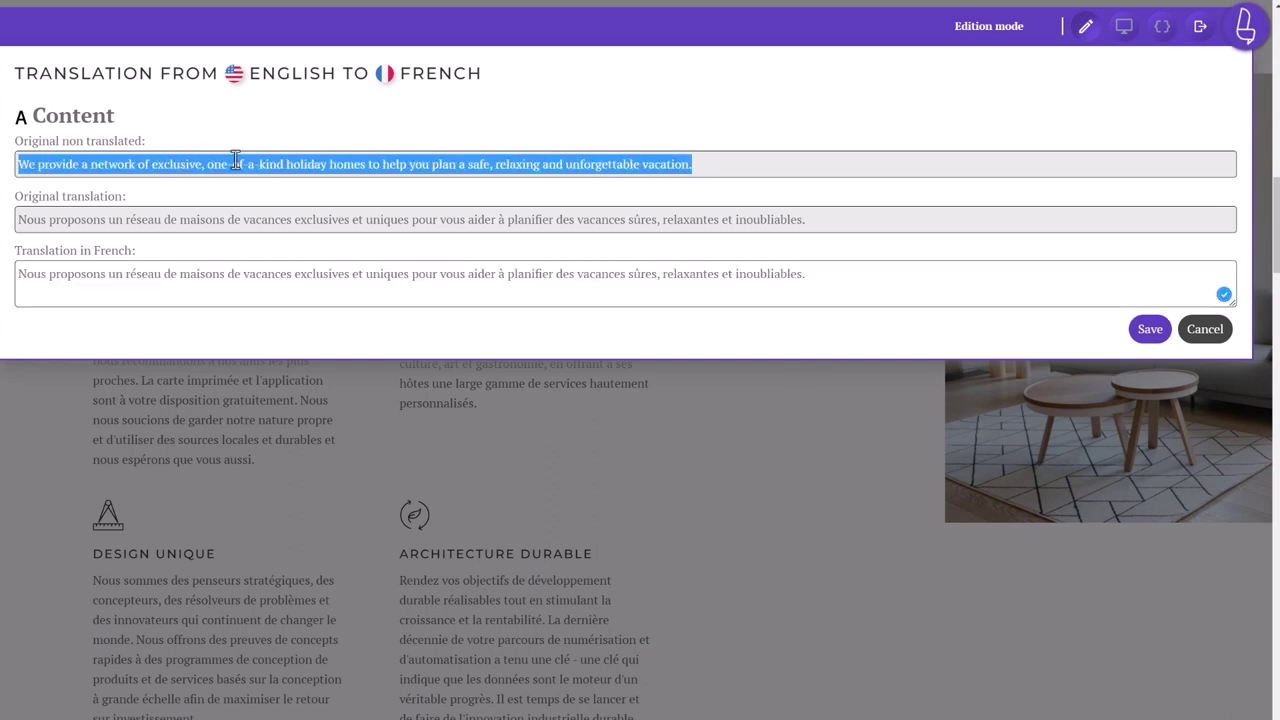
drag(843, 219, 10, 222)
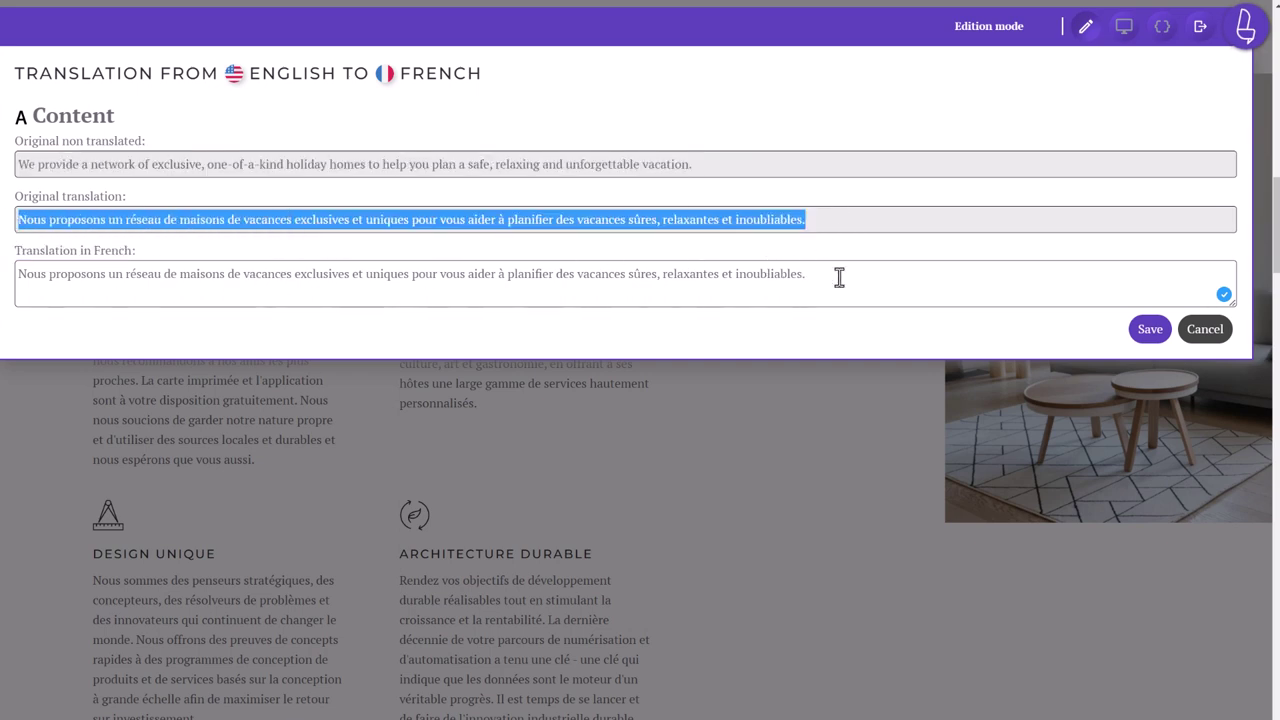
drag(839, 278, 24, 282)
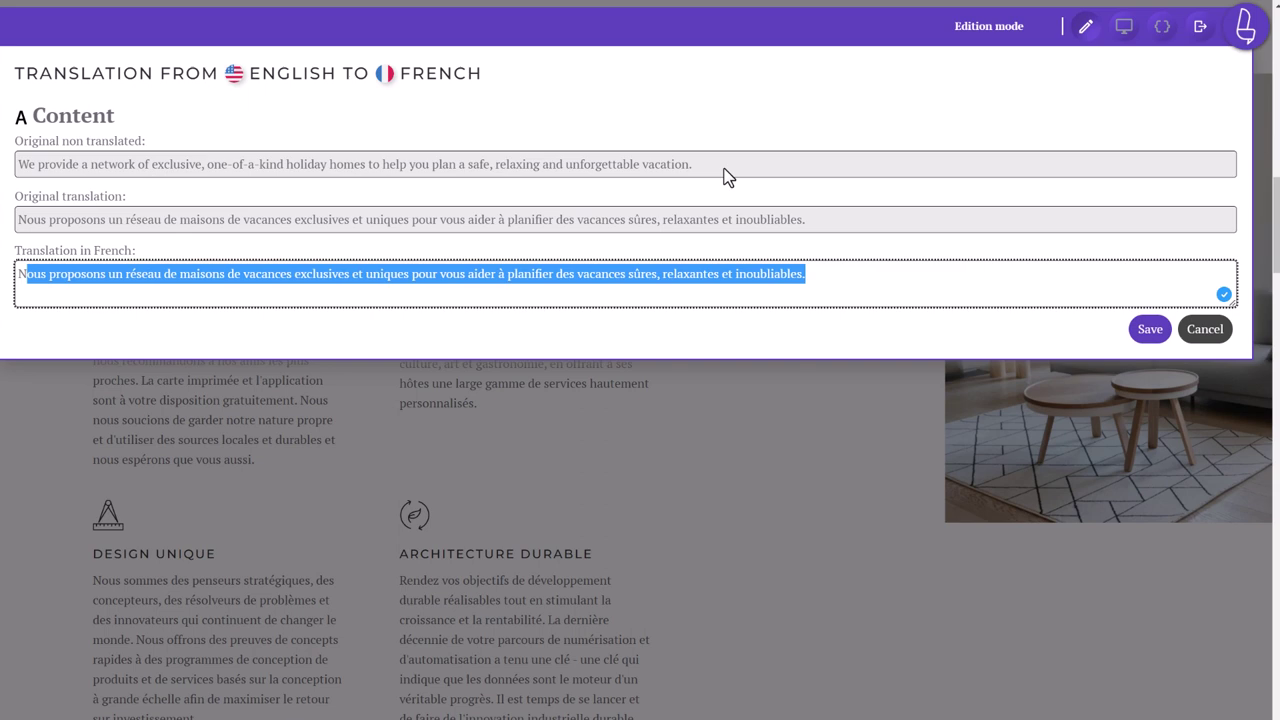
click(712, 78)
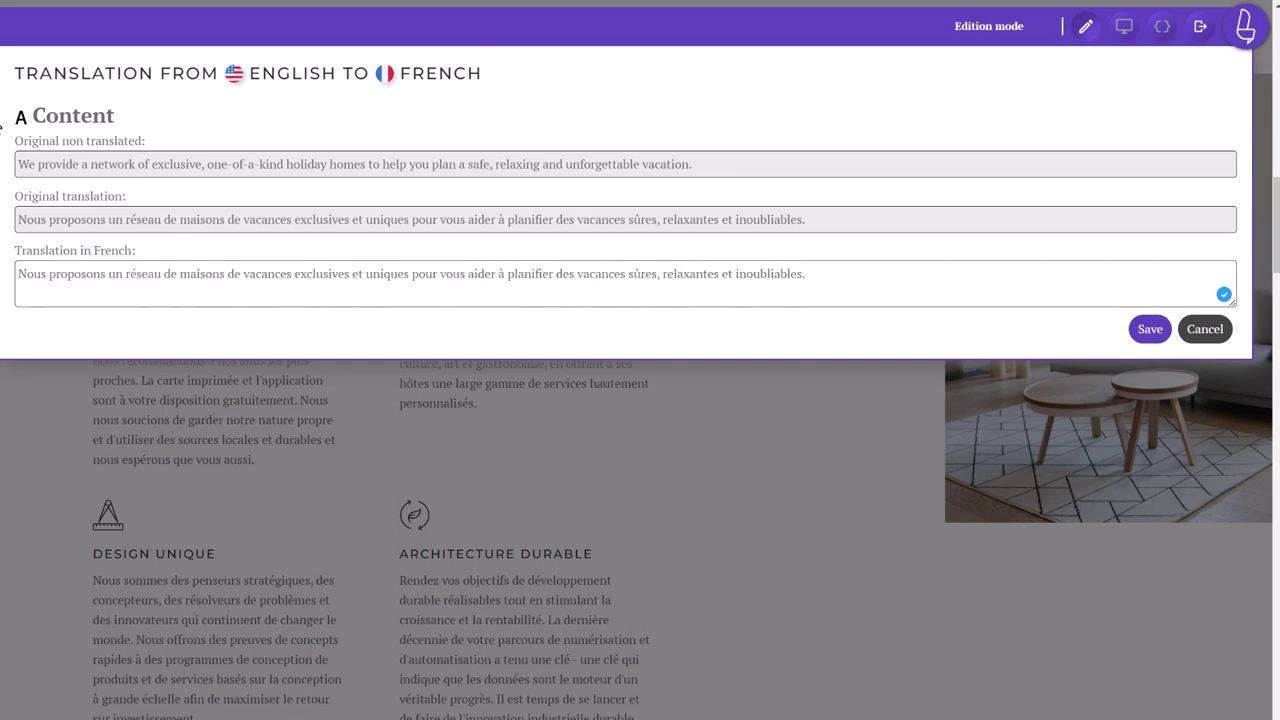
click(1186, 322)
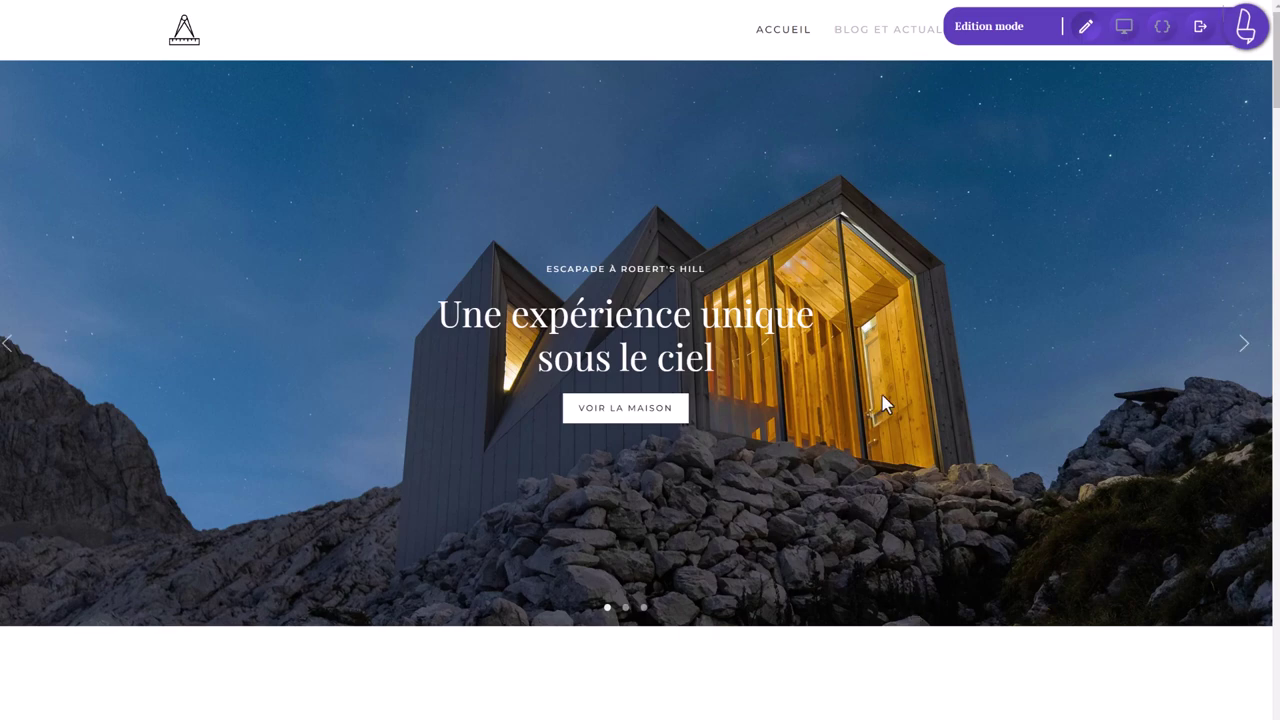
- View the translation of the main banner heading, cancel it, and switch the live editor to navigation mode
click(476, 338)
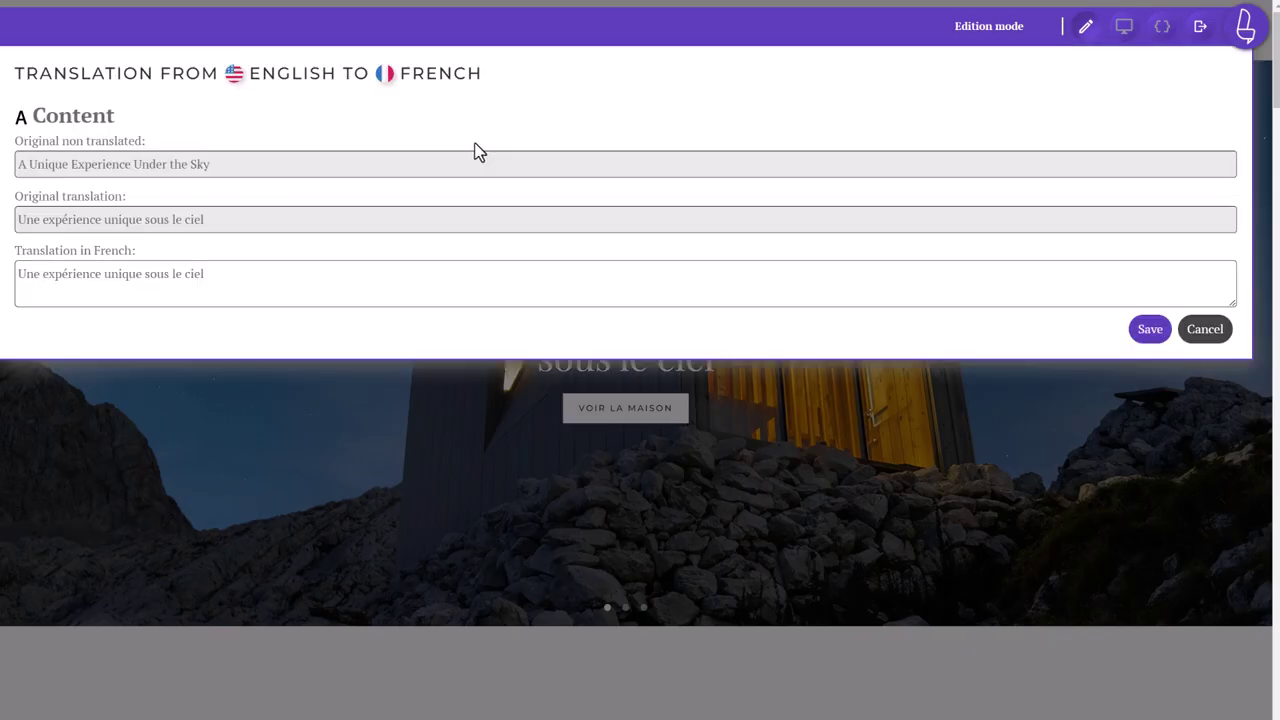
click(1203, 336)
scroll(841, 178, down, 10)
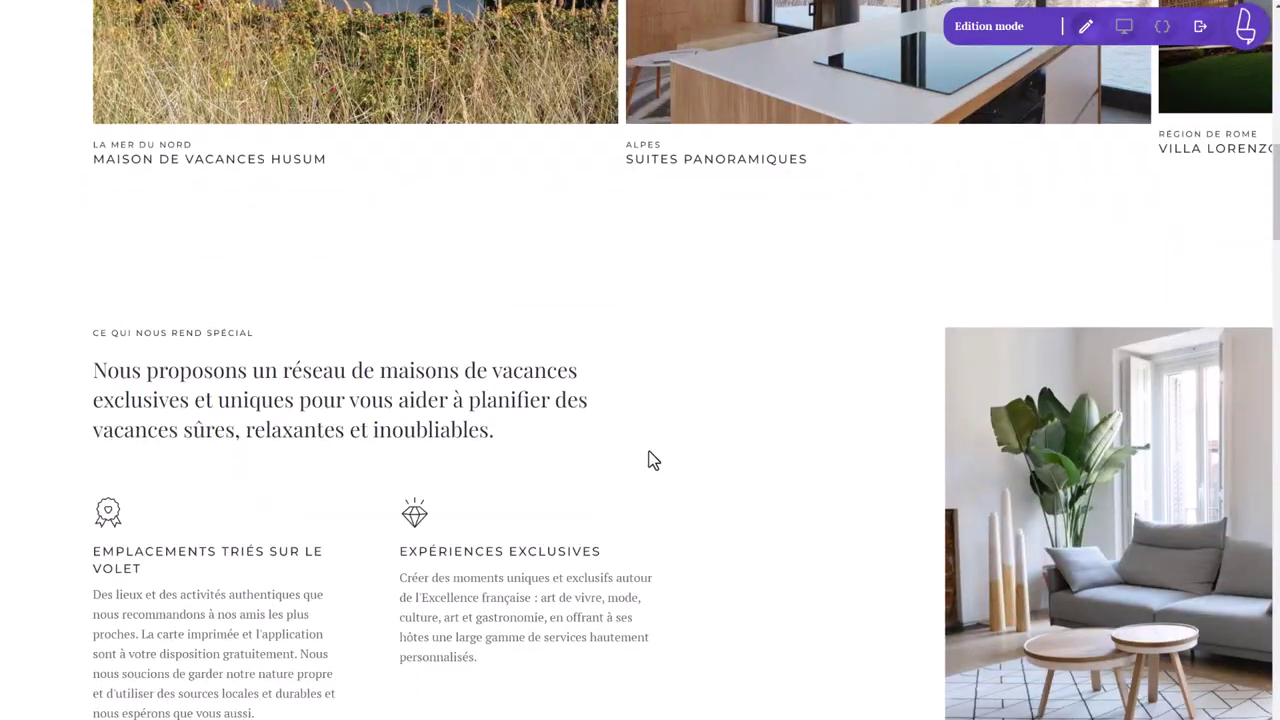
scroll(655, 451, up, 10)
click(1124, 27)
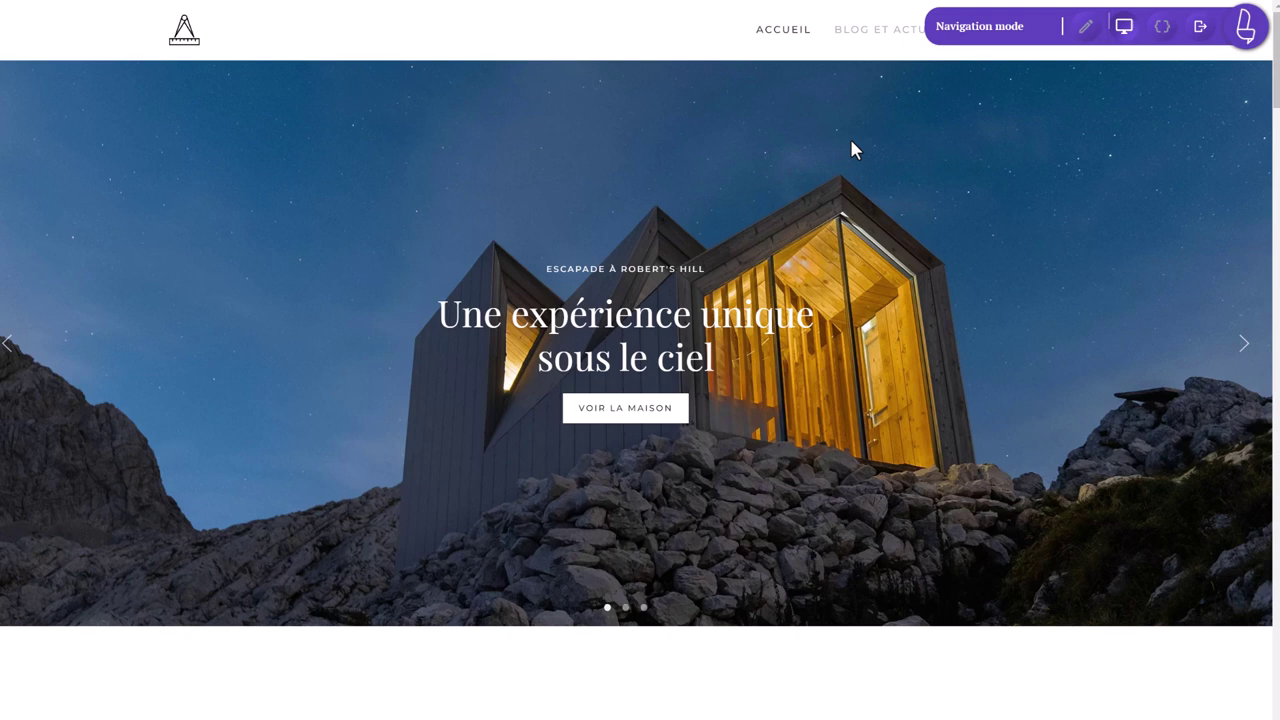
click(859, 50)
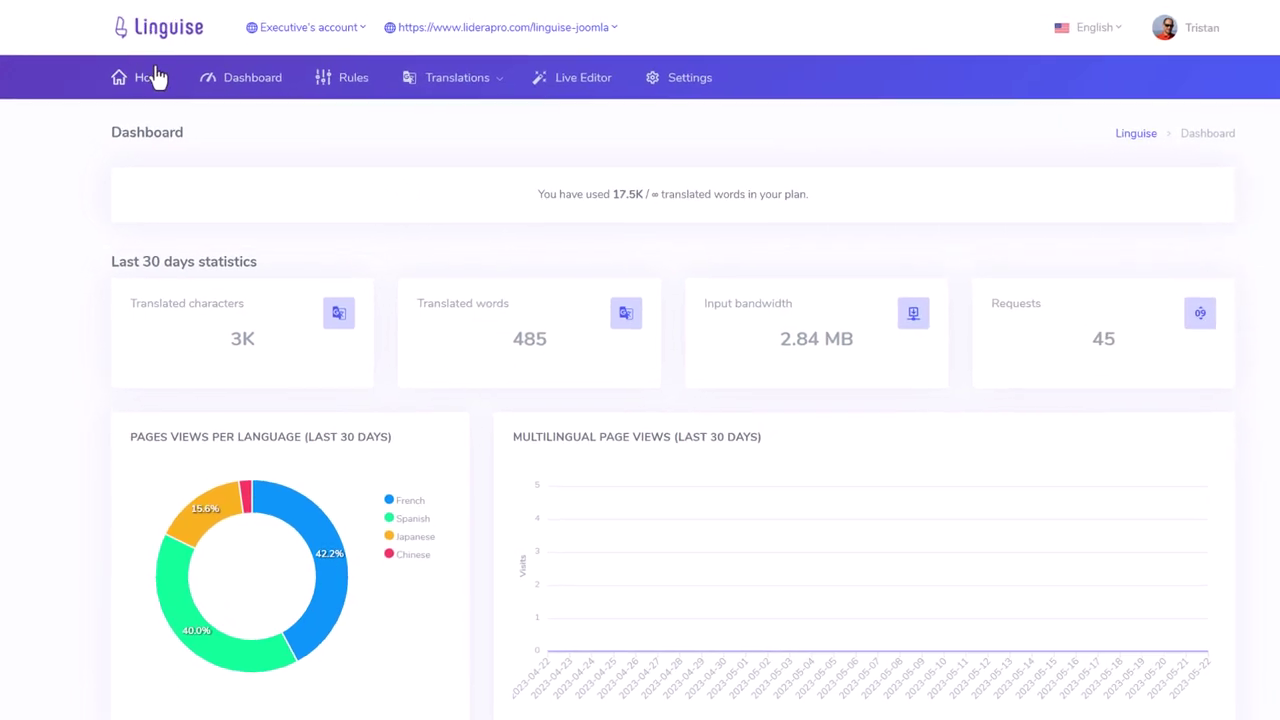
- In the Linguise dashboard, add a new translation rule and title it "My rule"
click(349, 86)
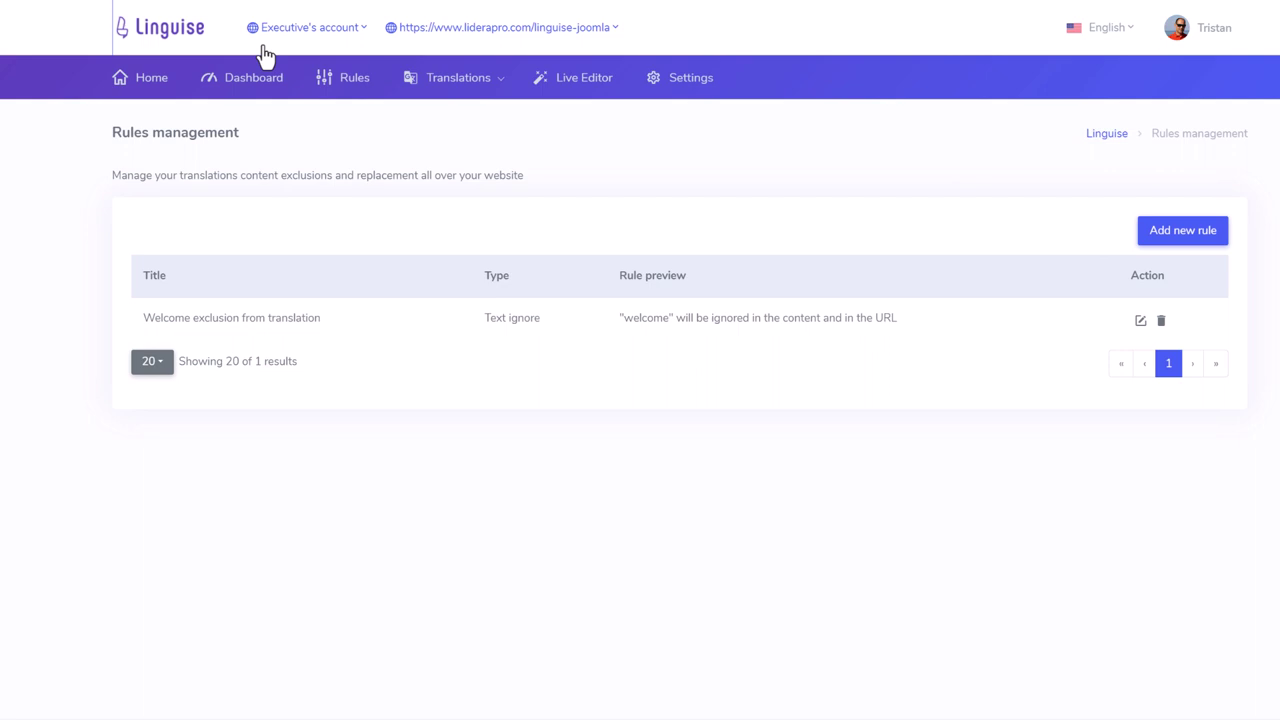
click(1192, 233)
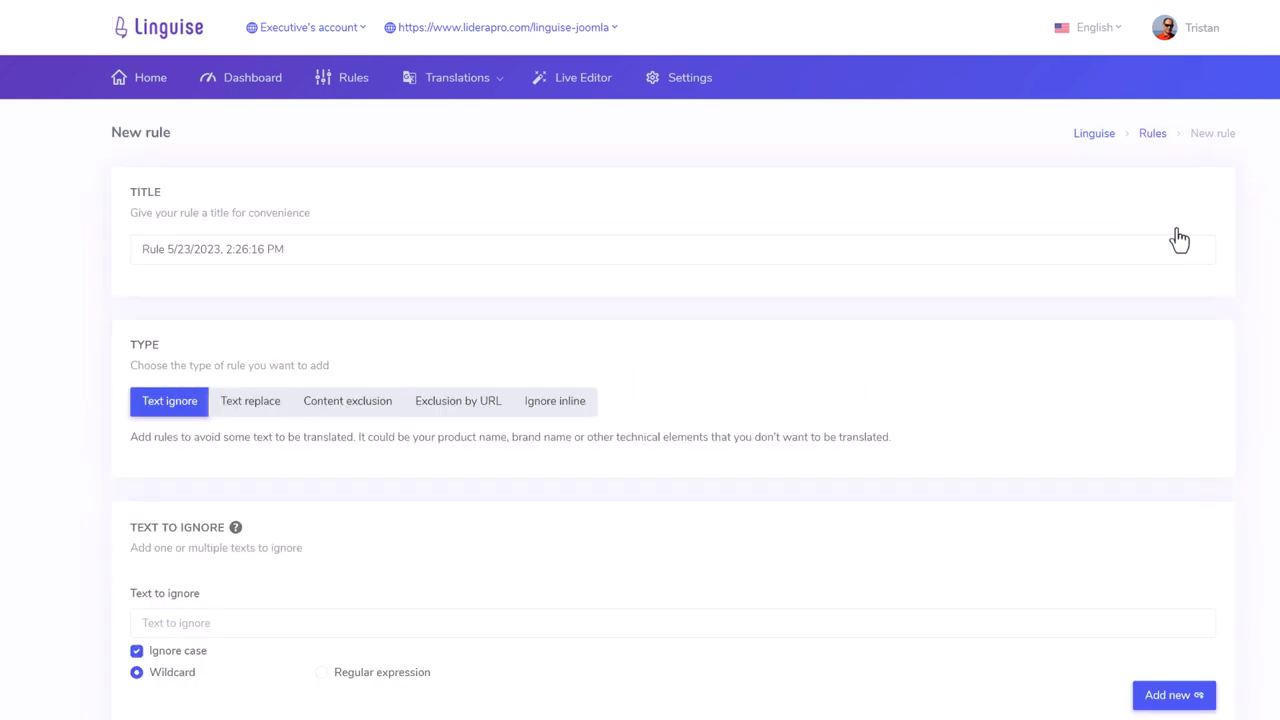
triple_click(309, 251)
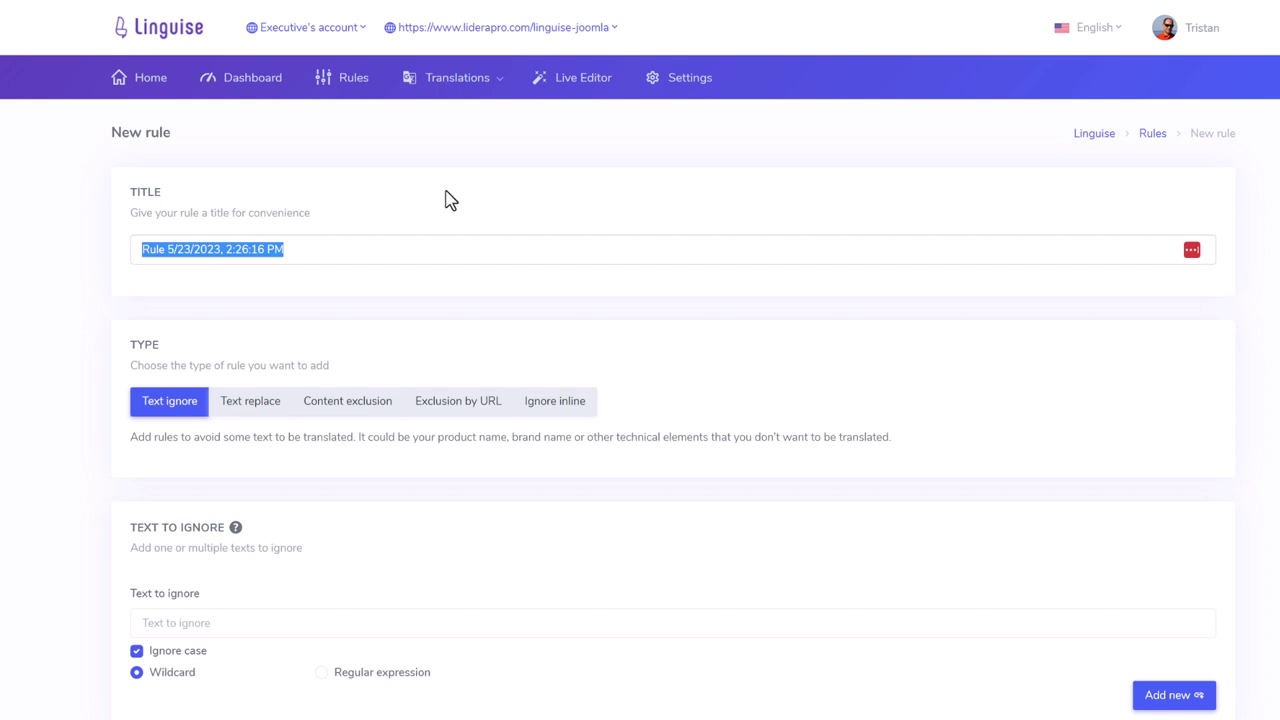
click(314, 249)
drag(311, 249, 135, 229)
text(My rule)
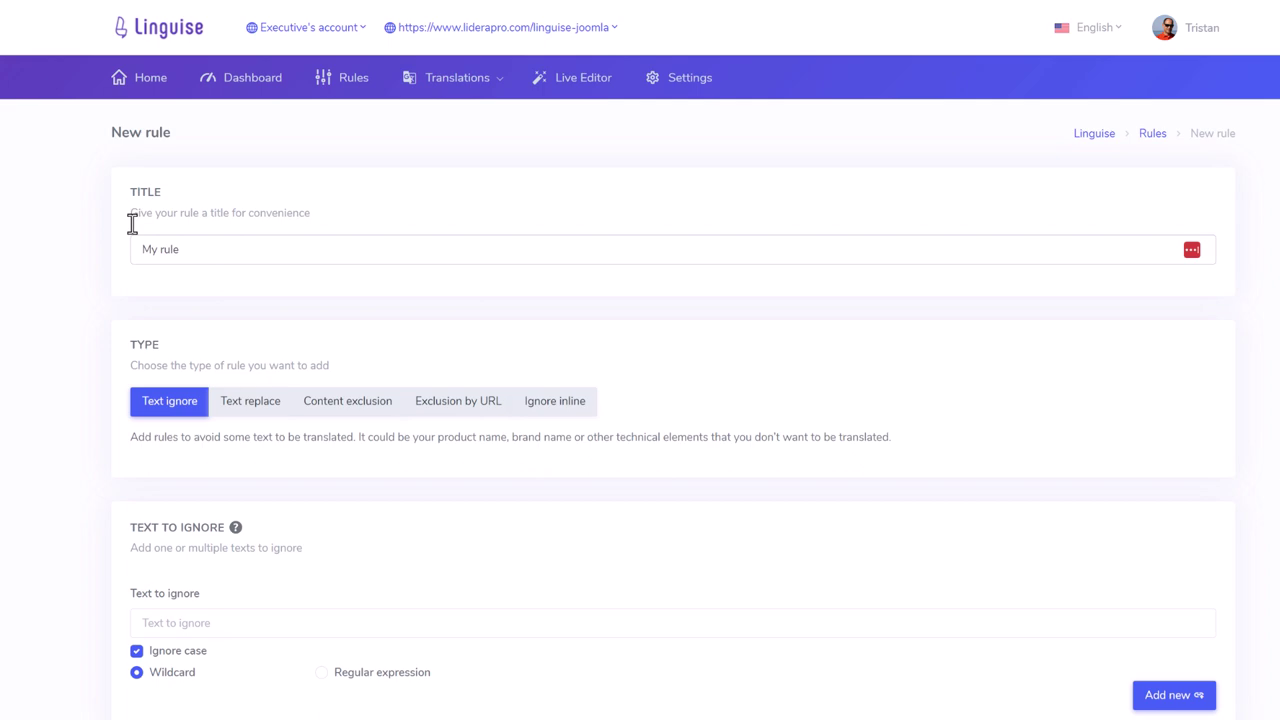
- Set the rule type to Text replace and use the French home page heading "Dernières maisons" as the text to replace
scroll(330, 190, down, 3)
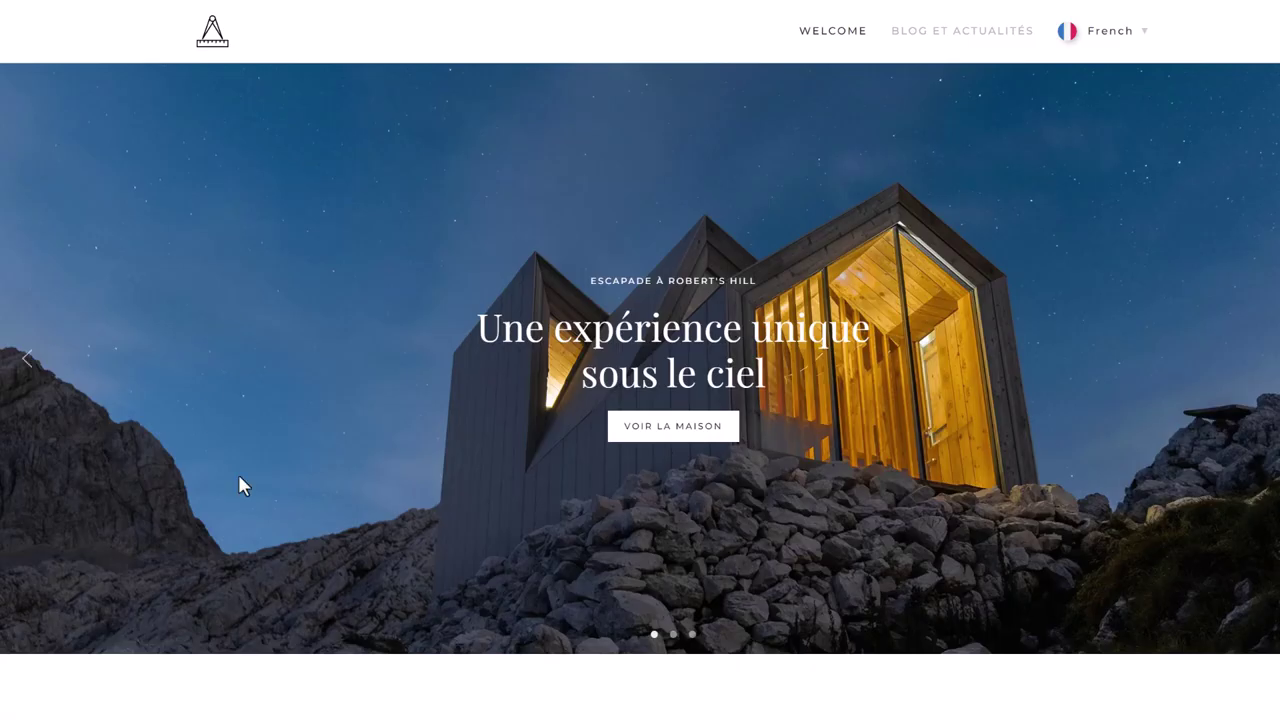
scroll(370, 428, down, 5)
scroll(370, 428, down, 1)
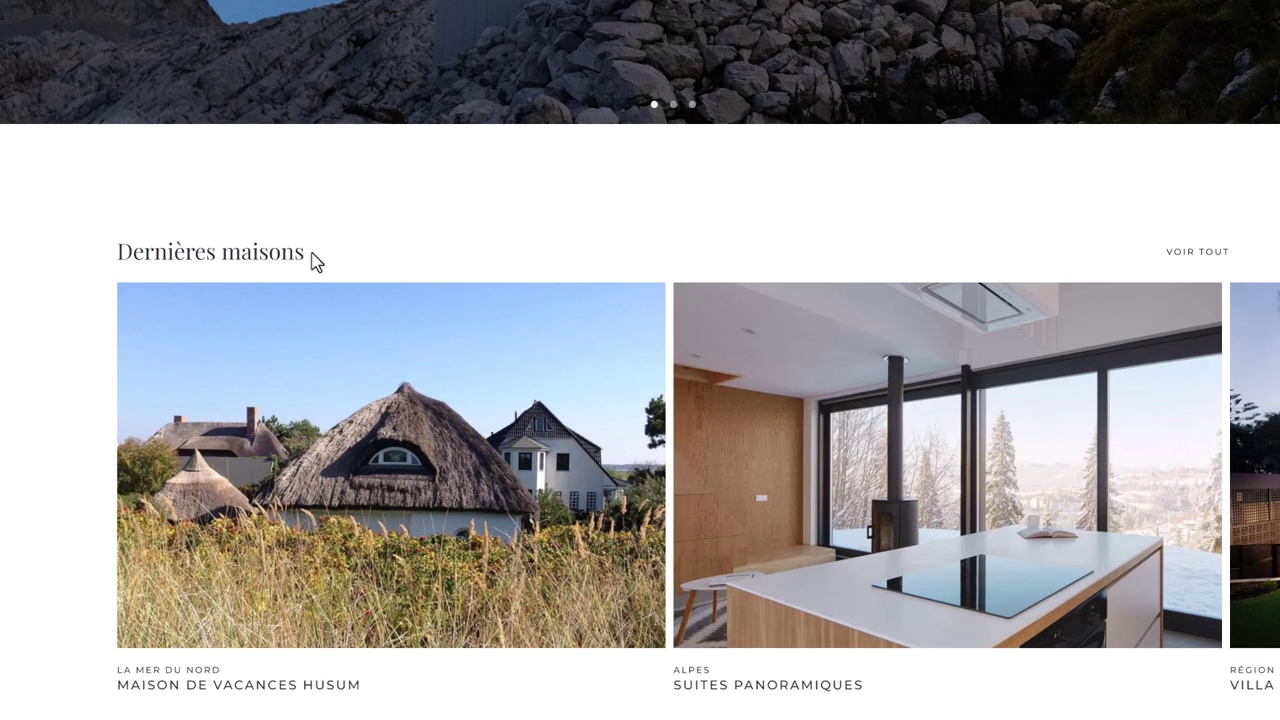
drag(314, 258, 110, 263)
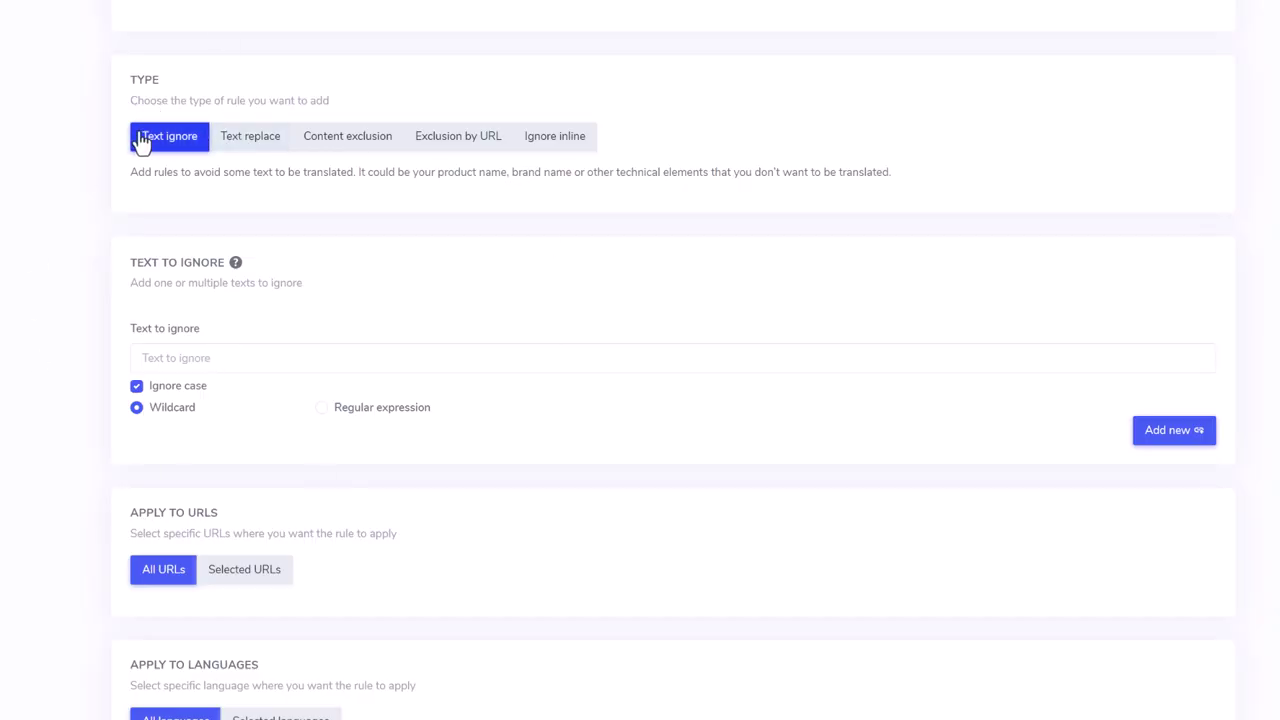
click(255, 148)
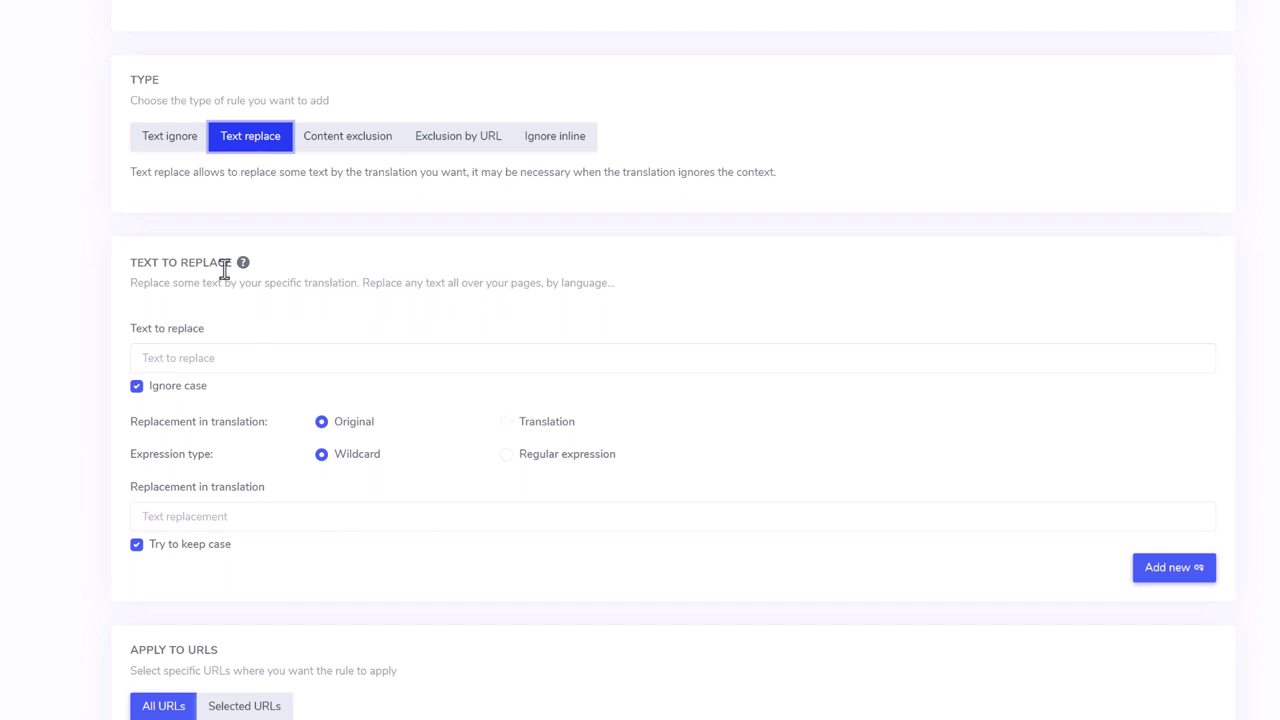
click(174, 357)
click(178, 393)
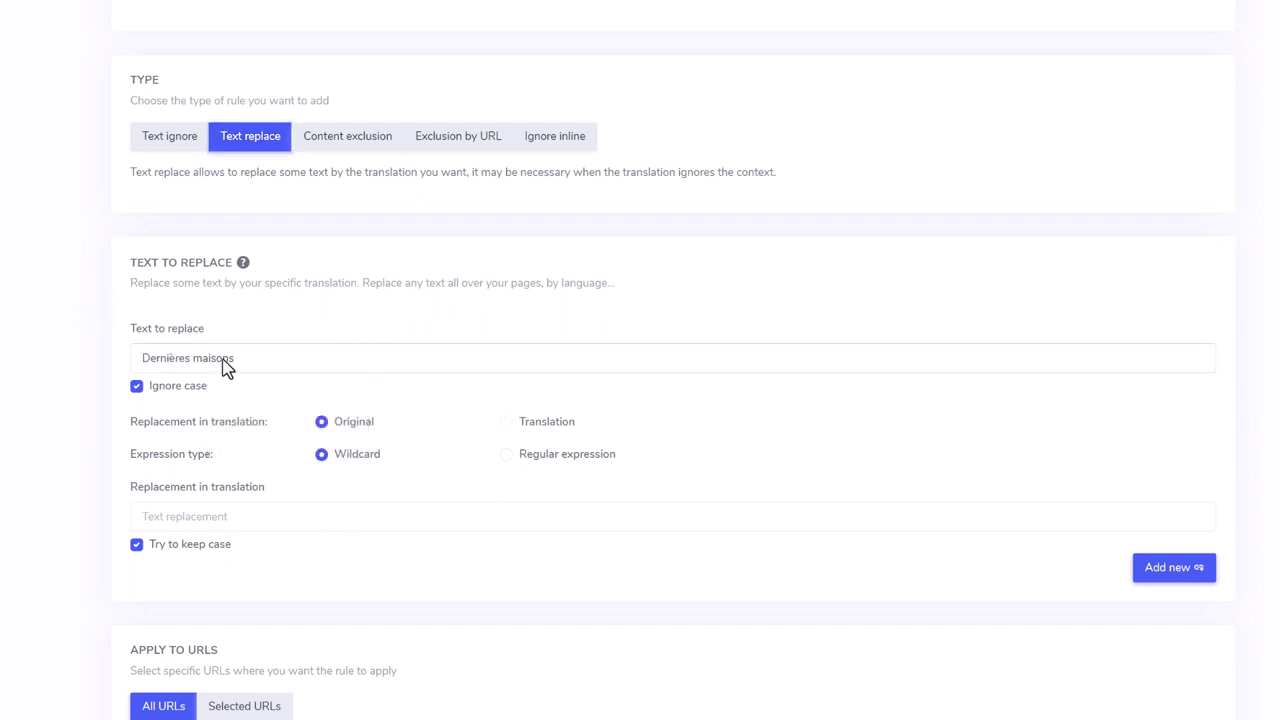
- Enter "Maison à la une..." as the replacement text and set the replacement to act on the Translation
click(288, 519)
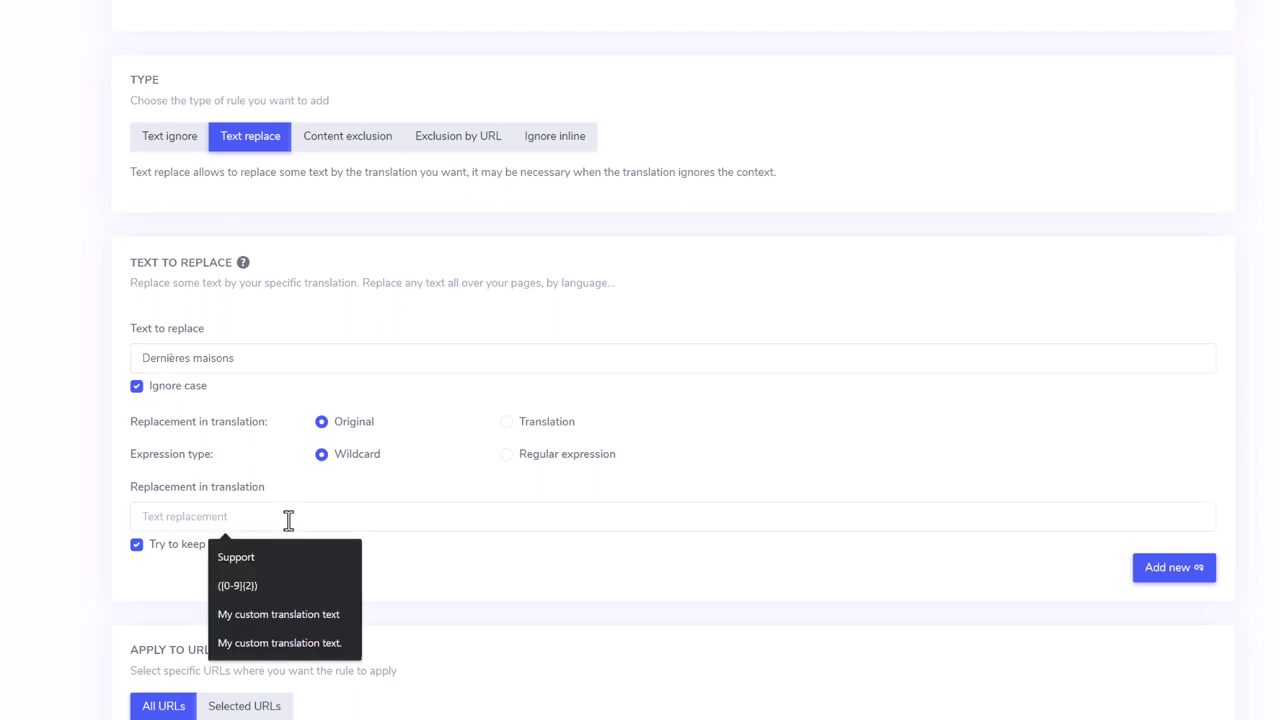
text(Maison à la une...)
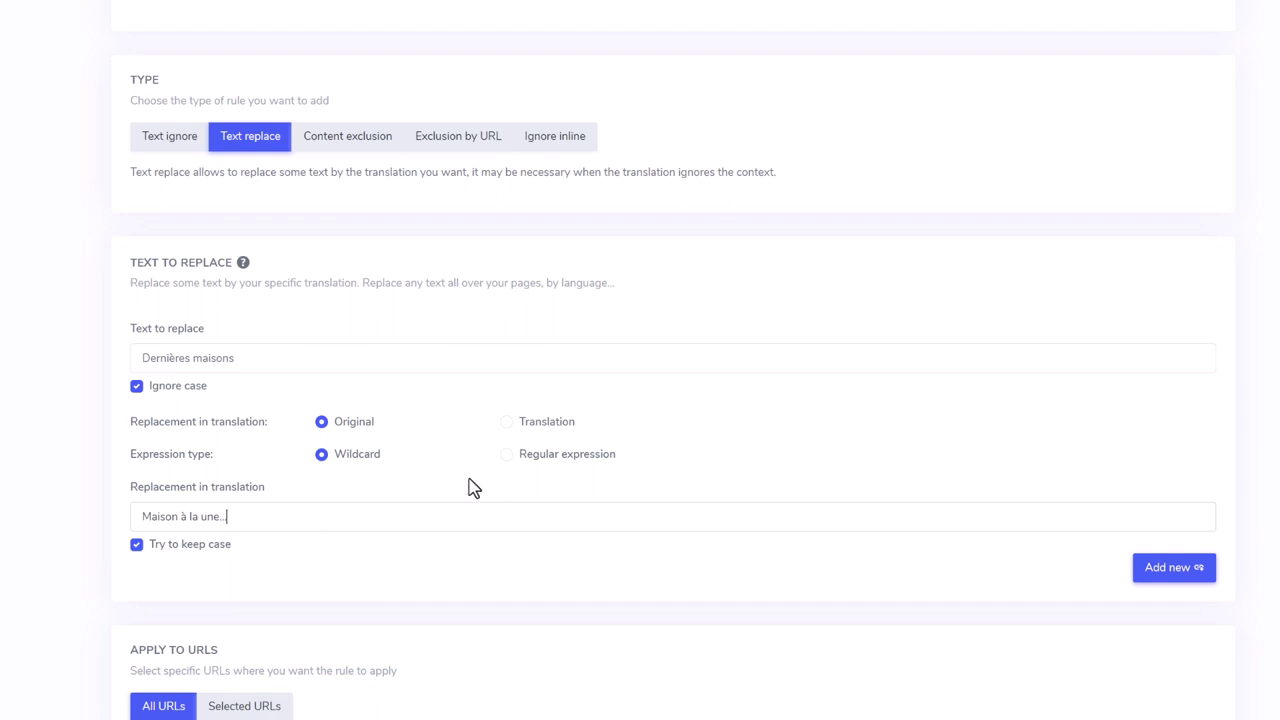
click(512, 423)
triple_click(266, 516)
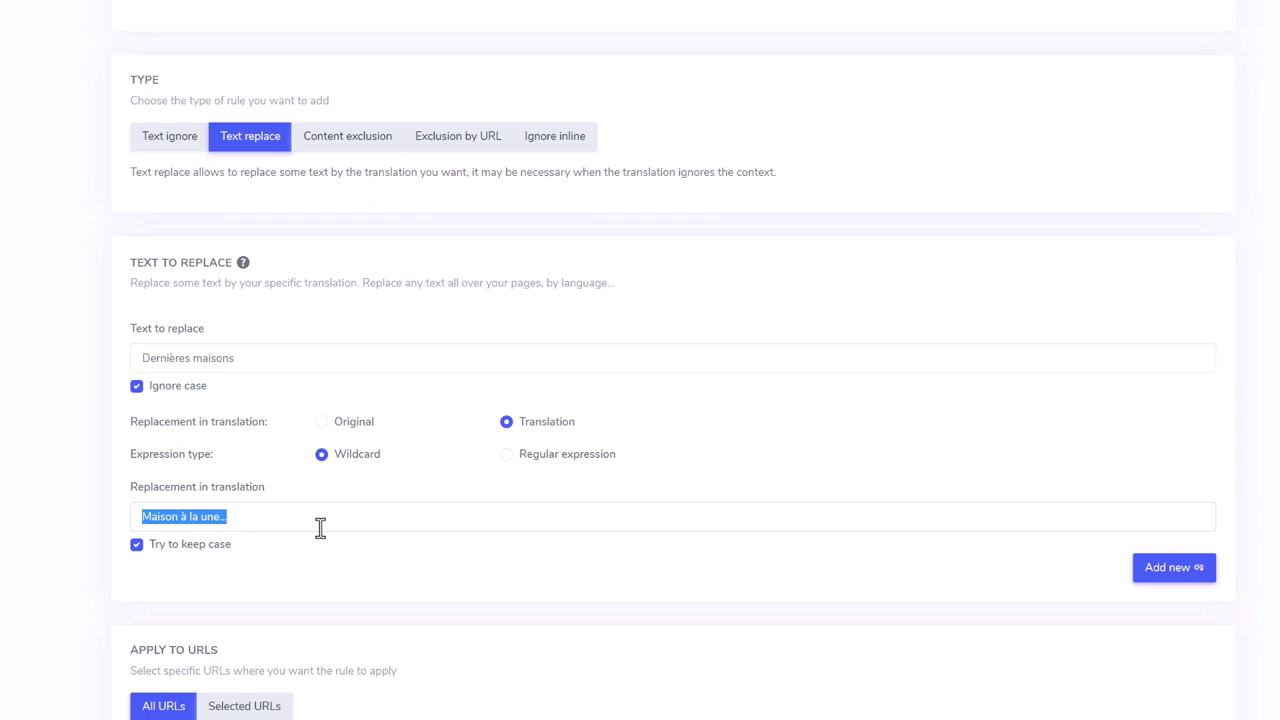
- Restrict the rule to selected languages and choose French
scroll(390, 450, down, 3)
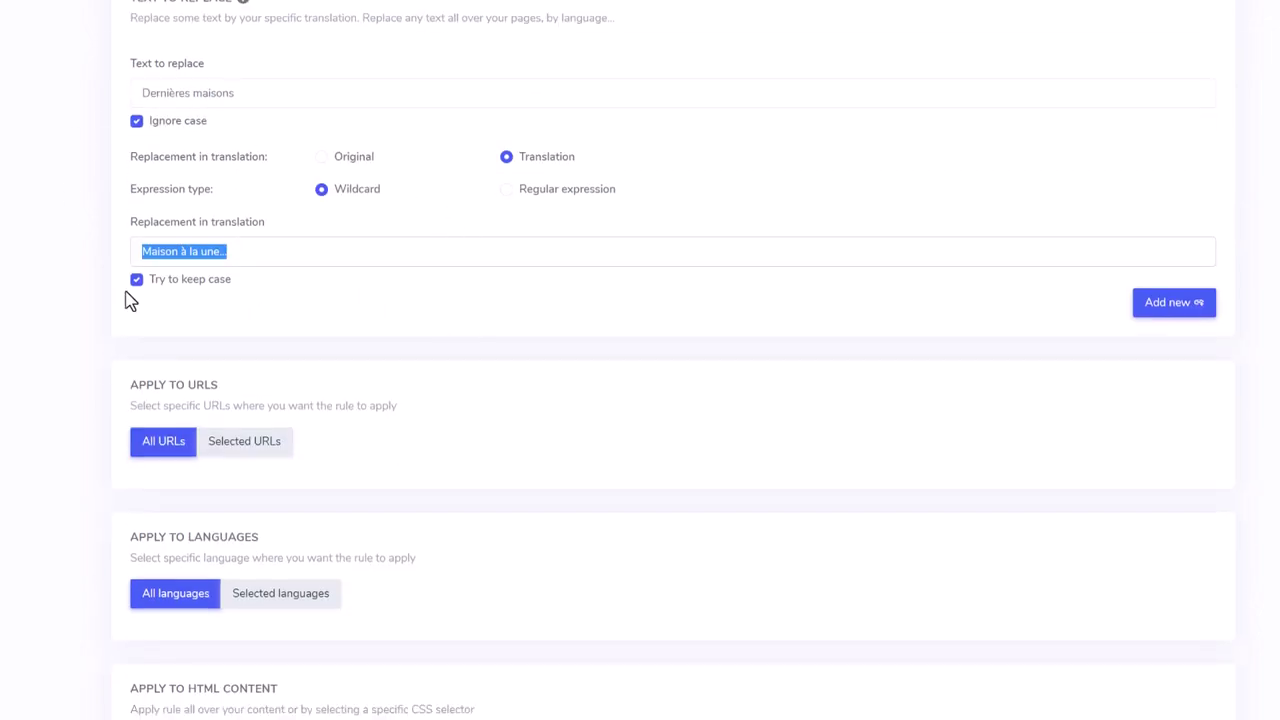
scroll(197, 399, down, 3)
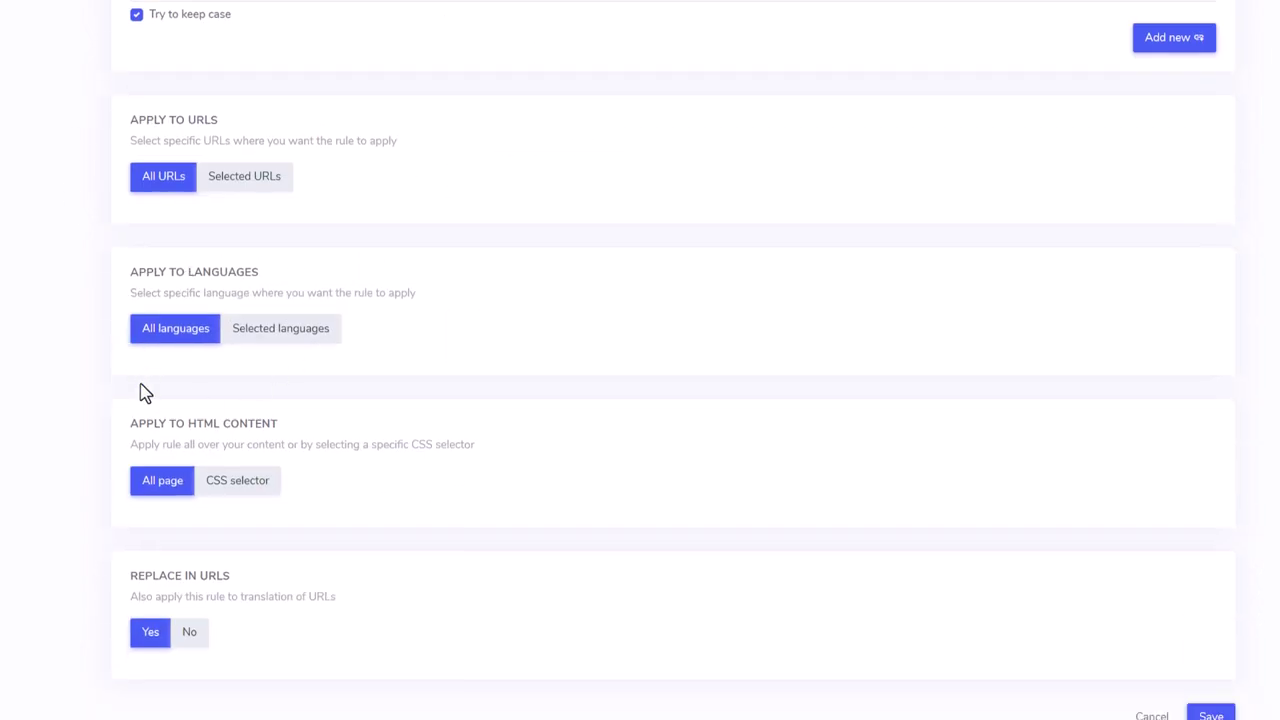
click(274, 332)
click(207, 372)
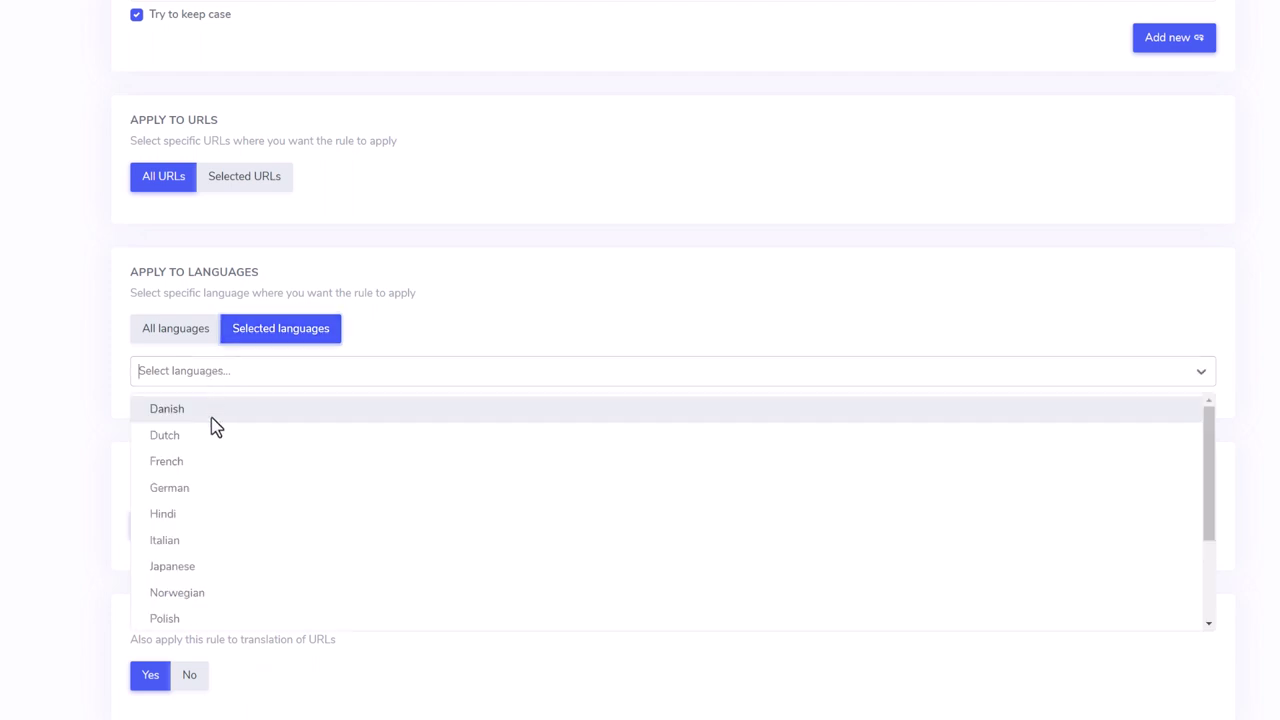
click(207, 462)
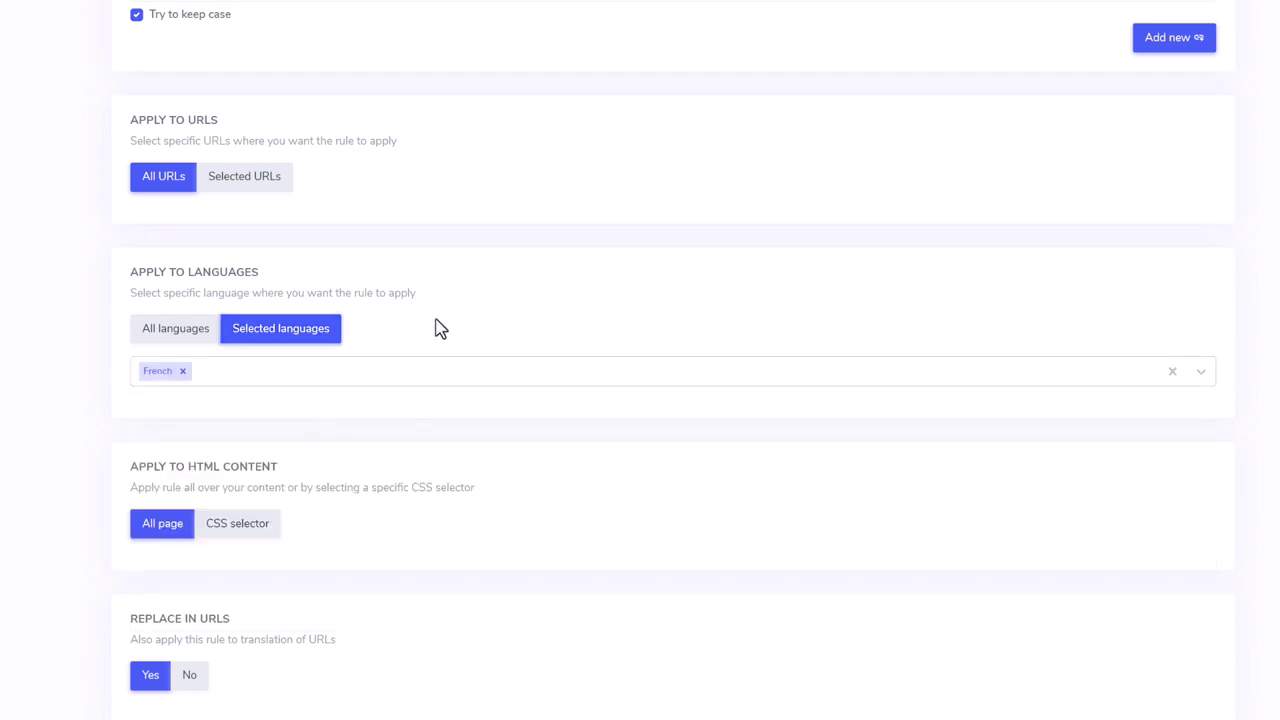
scroll(527, 371, down, 5)
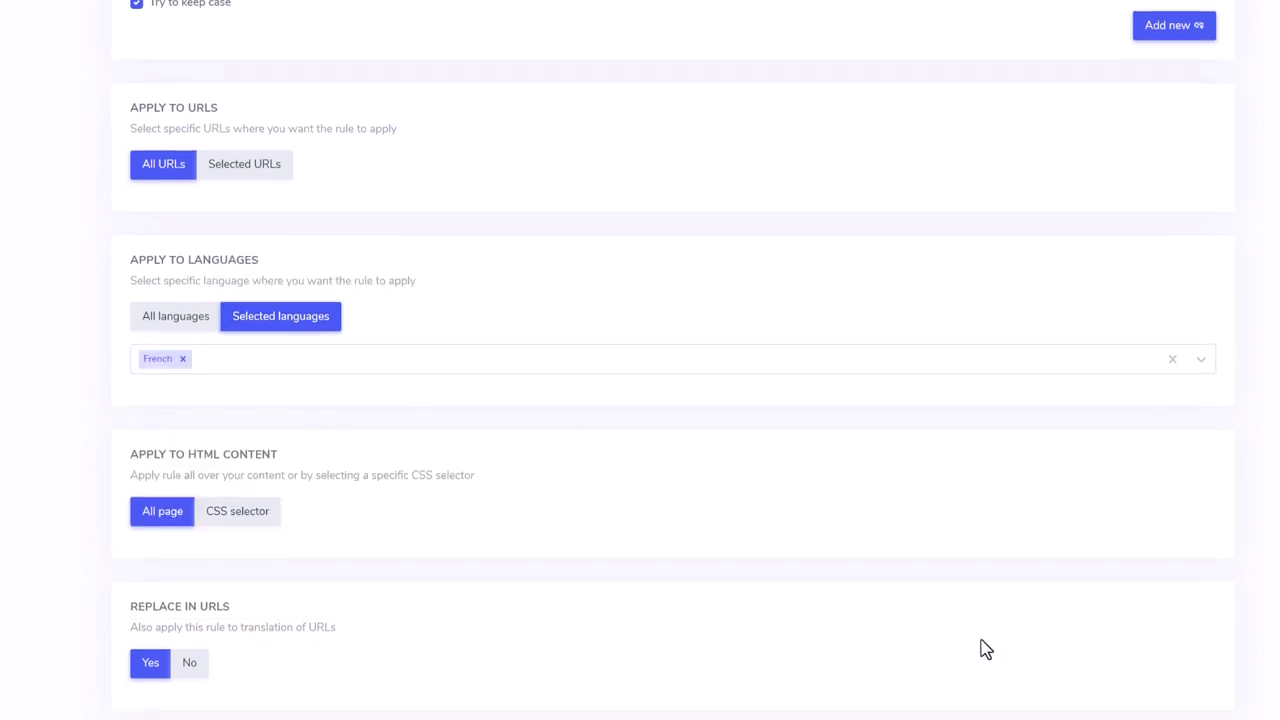
- Save the text replacement rule and check the "Maison à la une..." heading on the French home page
click(1211, 694)
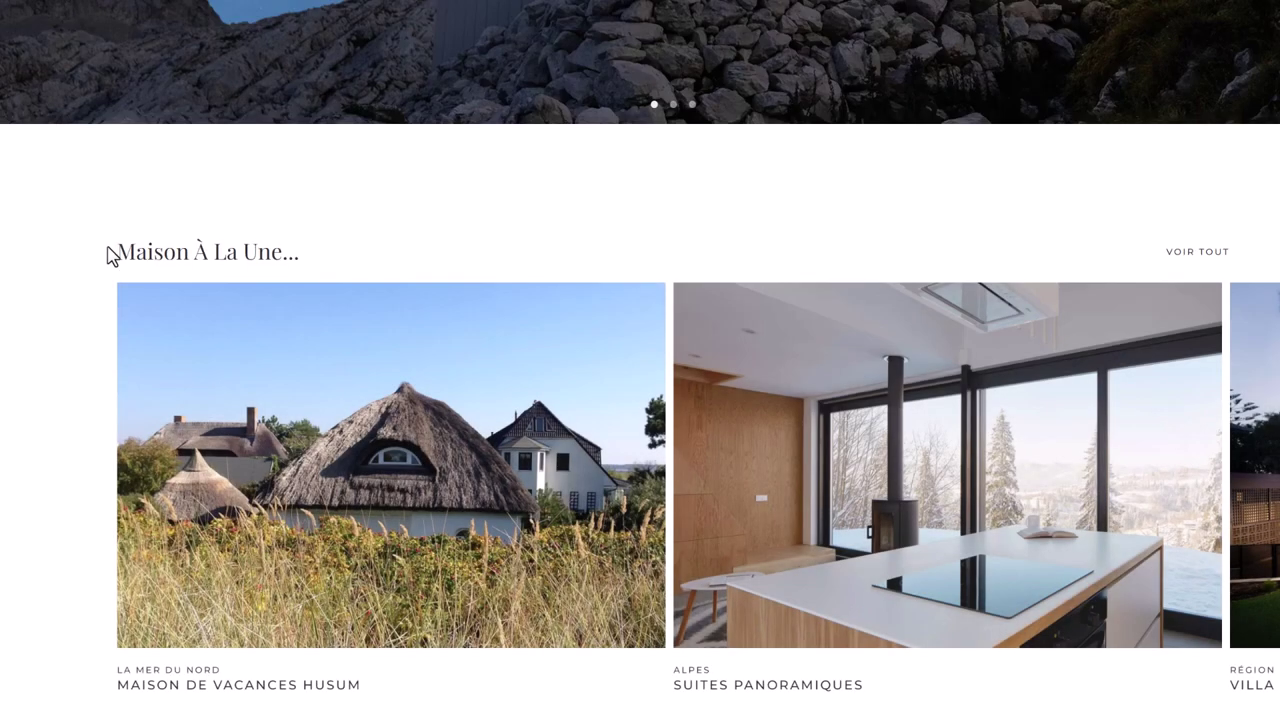
drag(106, 251, 362, 262)
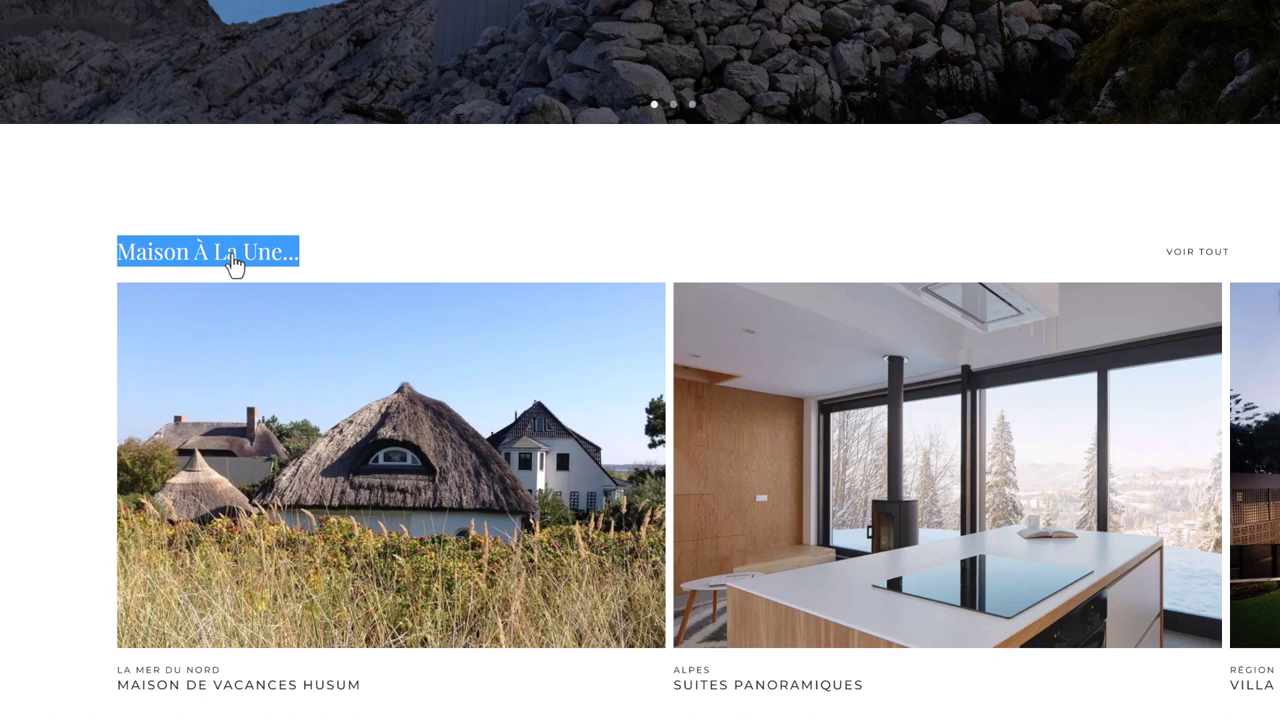
scroll(506, 237, up, 3)
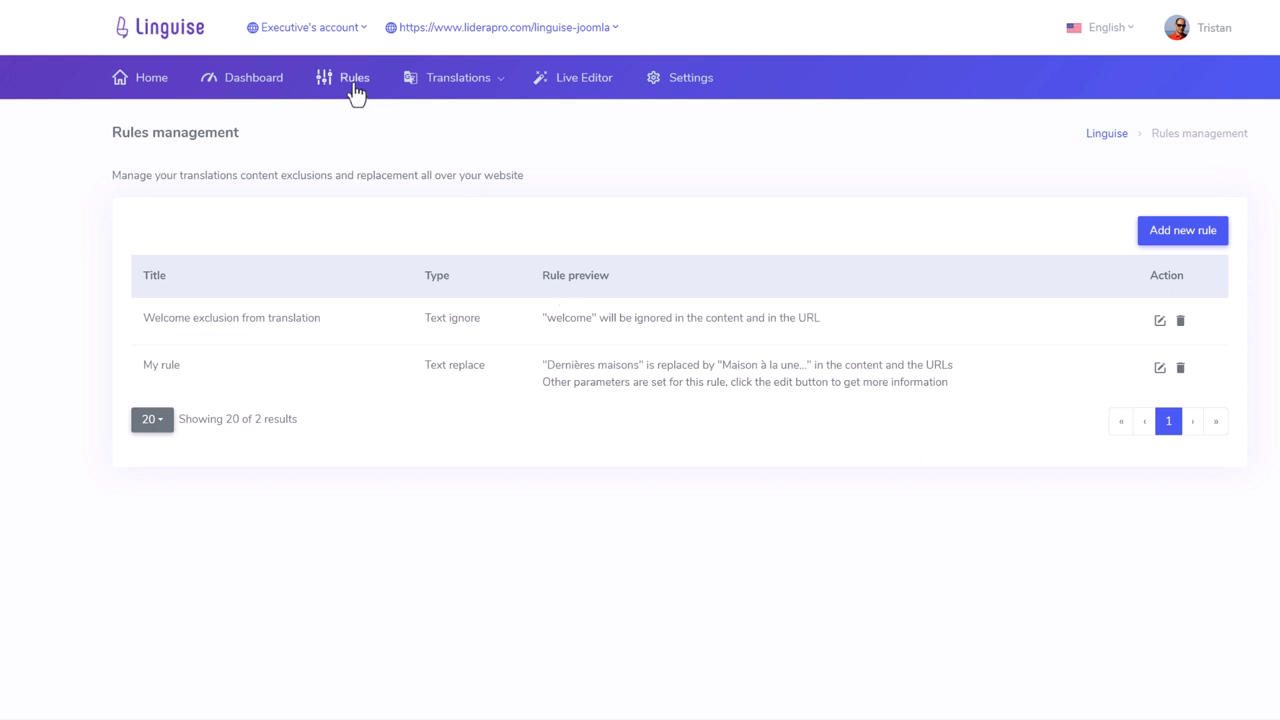
- Open the list of all website translations in the Linguise dashboard and filter it by Dutch
click(463, 86)
click(452, 120)
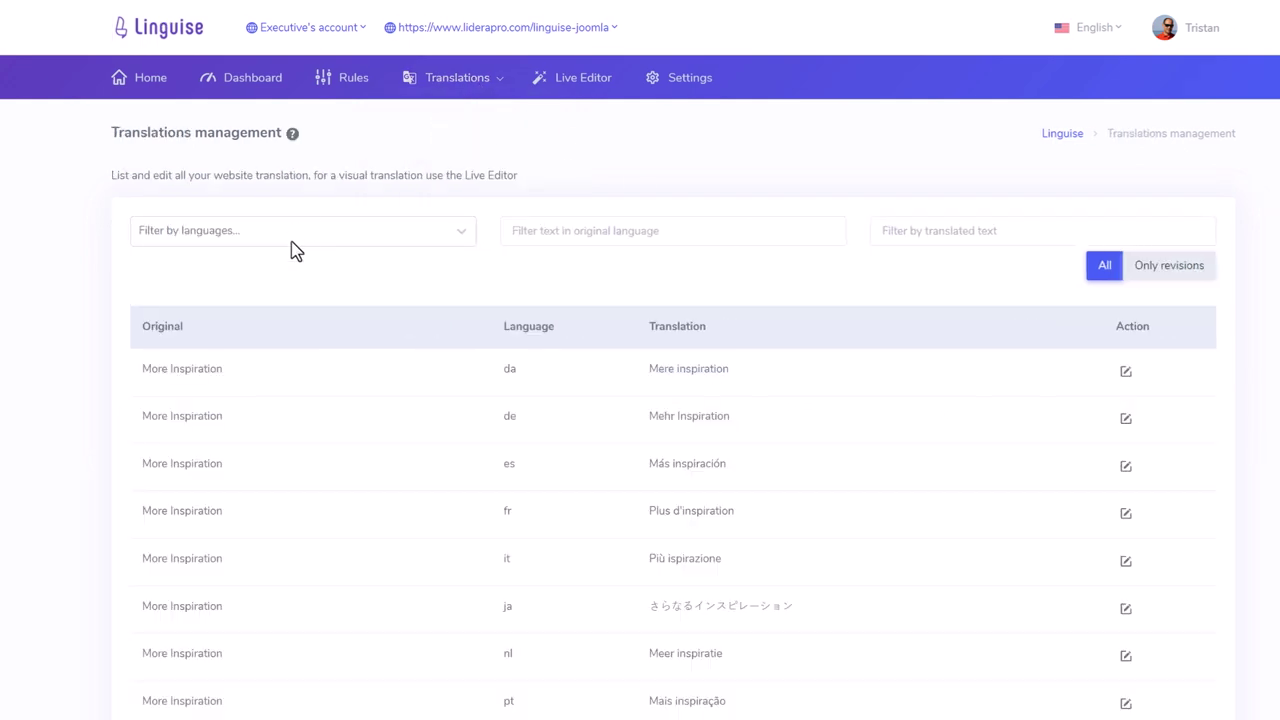
click(405, 247)
click(297, 300)
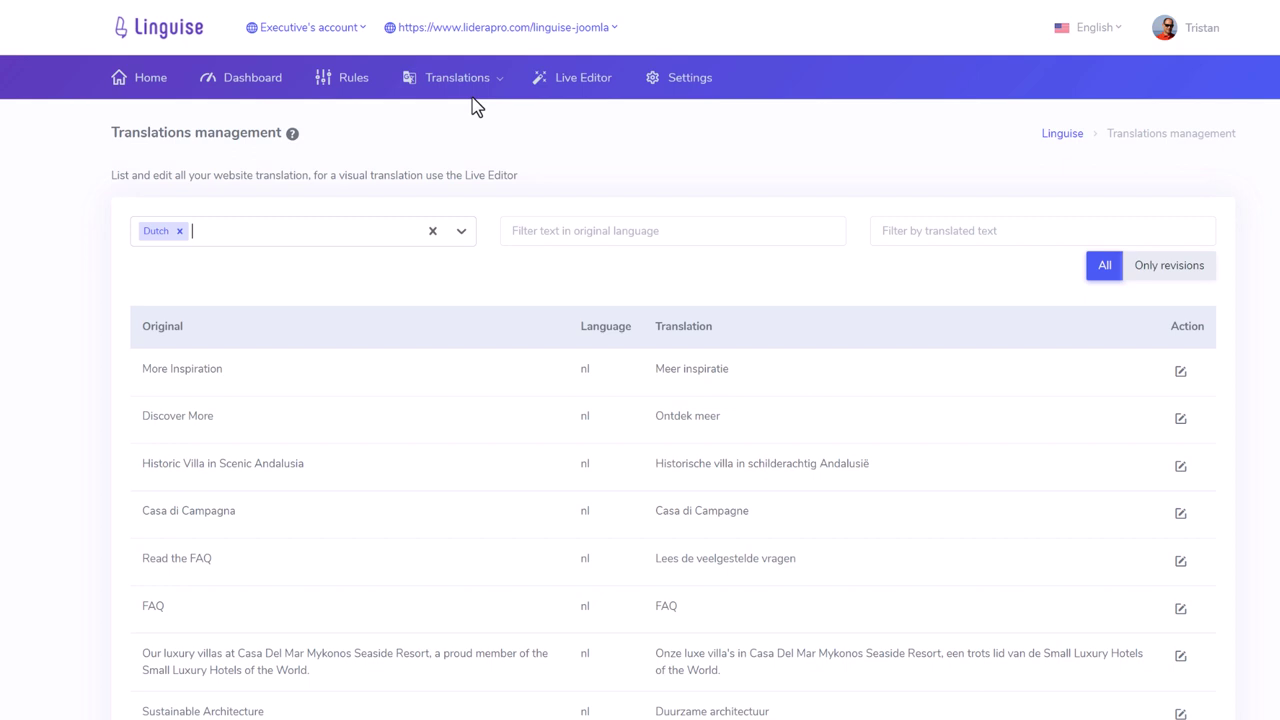
- View the translated search queries and the list of URL translations
mouse_move(457, 90)
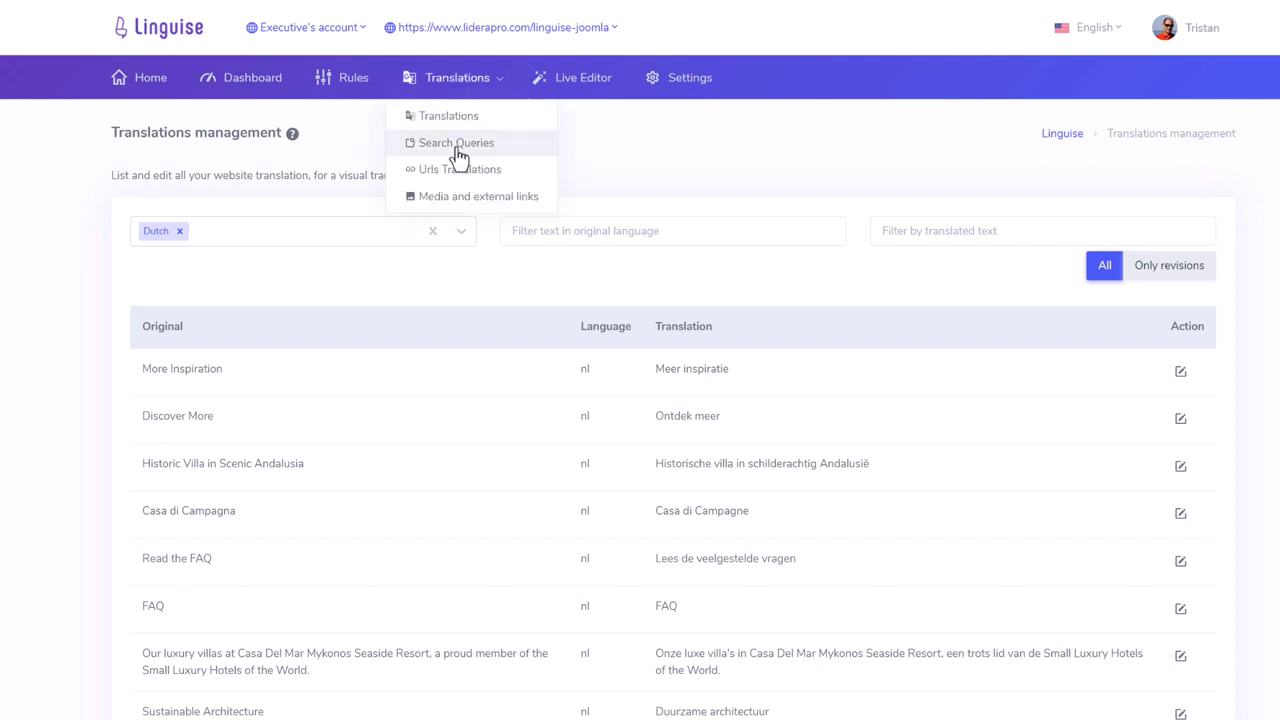
click(457, 142)
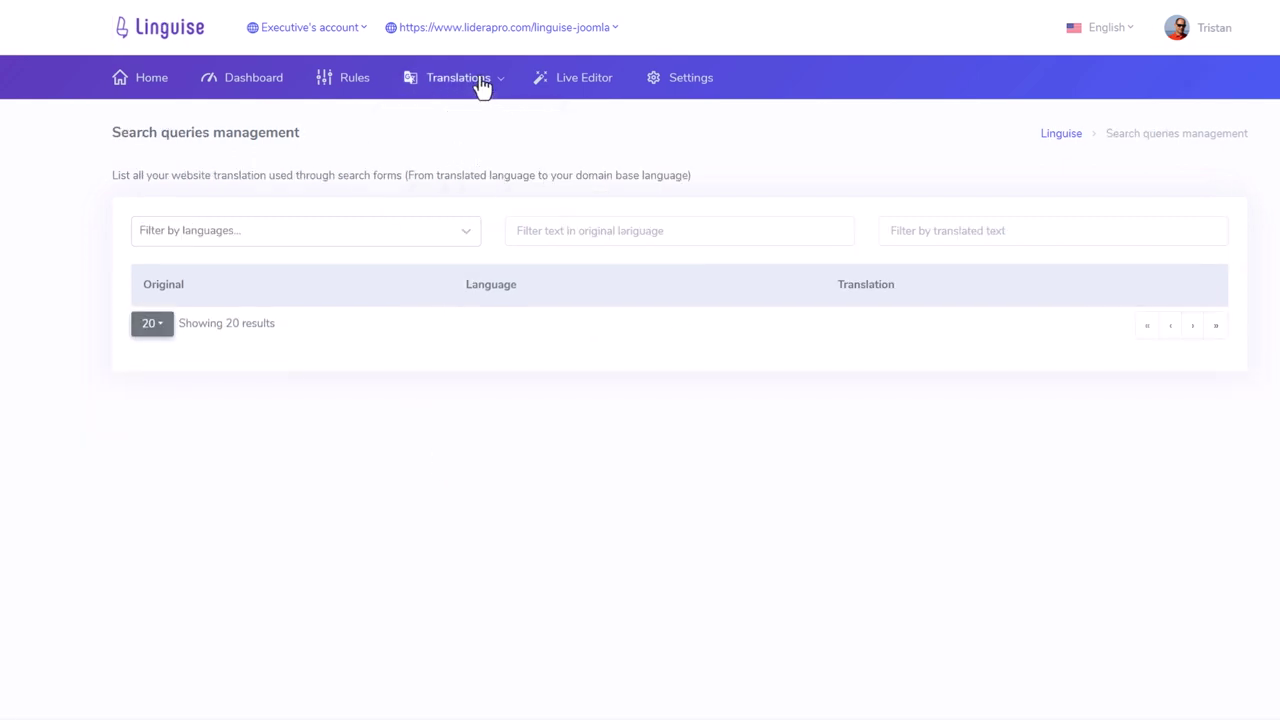
mouse_move(480, 87)
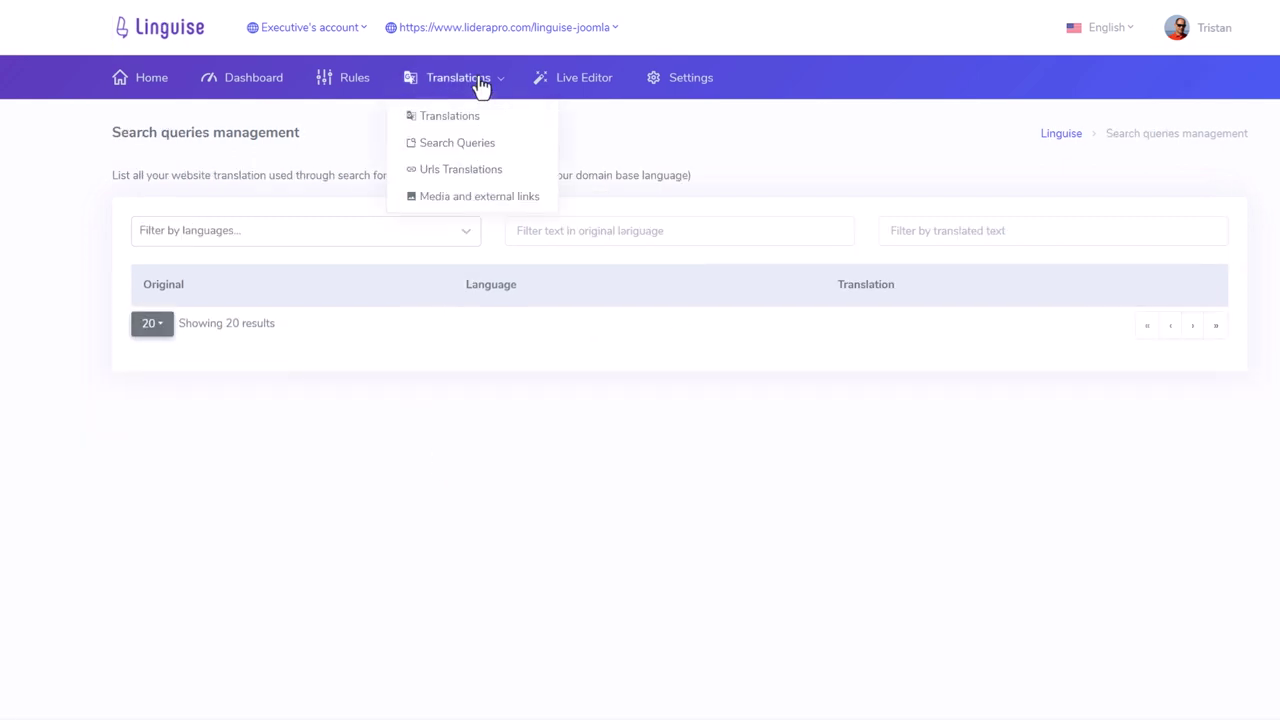
click(472, 169)
- Open the form for adding a media or external link and review its replacement fields for each language
mouse_move(469, 89)
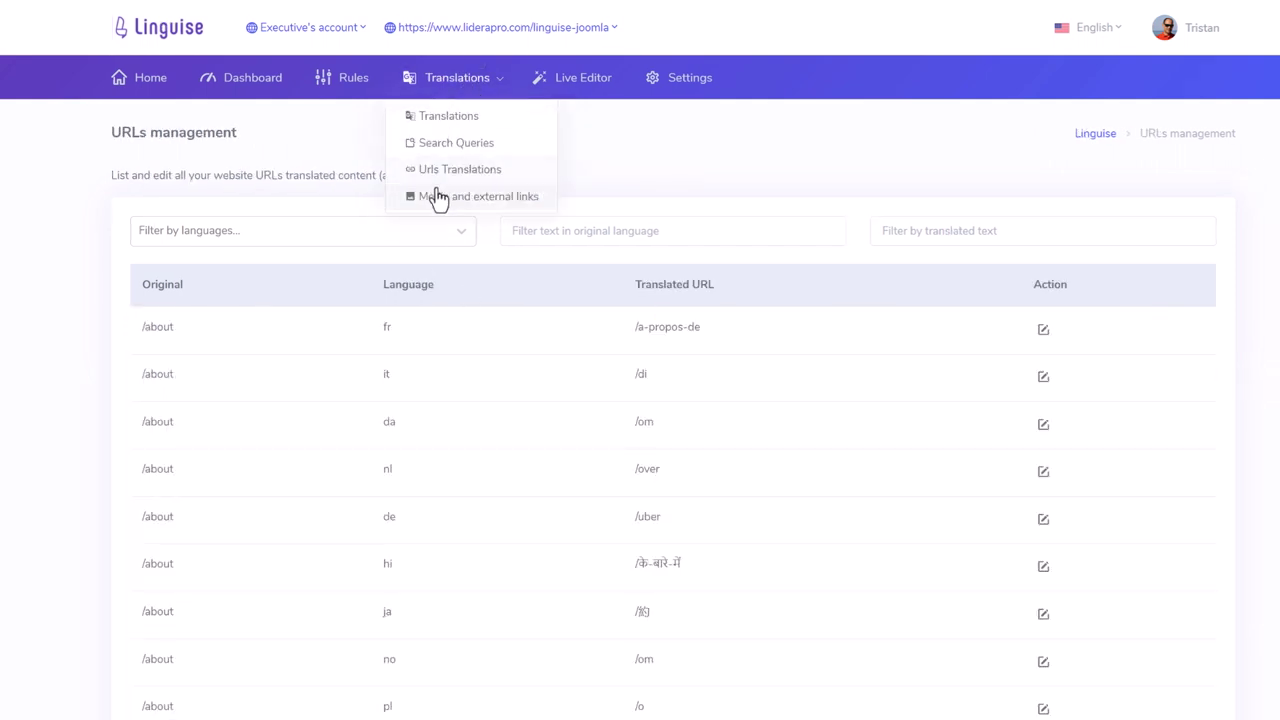
click(436, 197)
click(1183, 238)
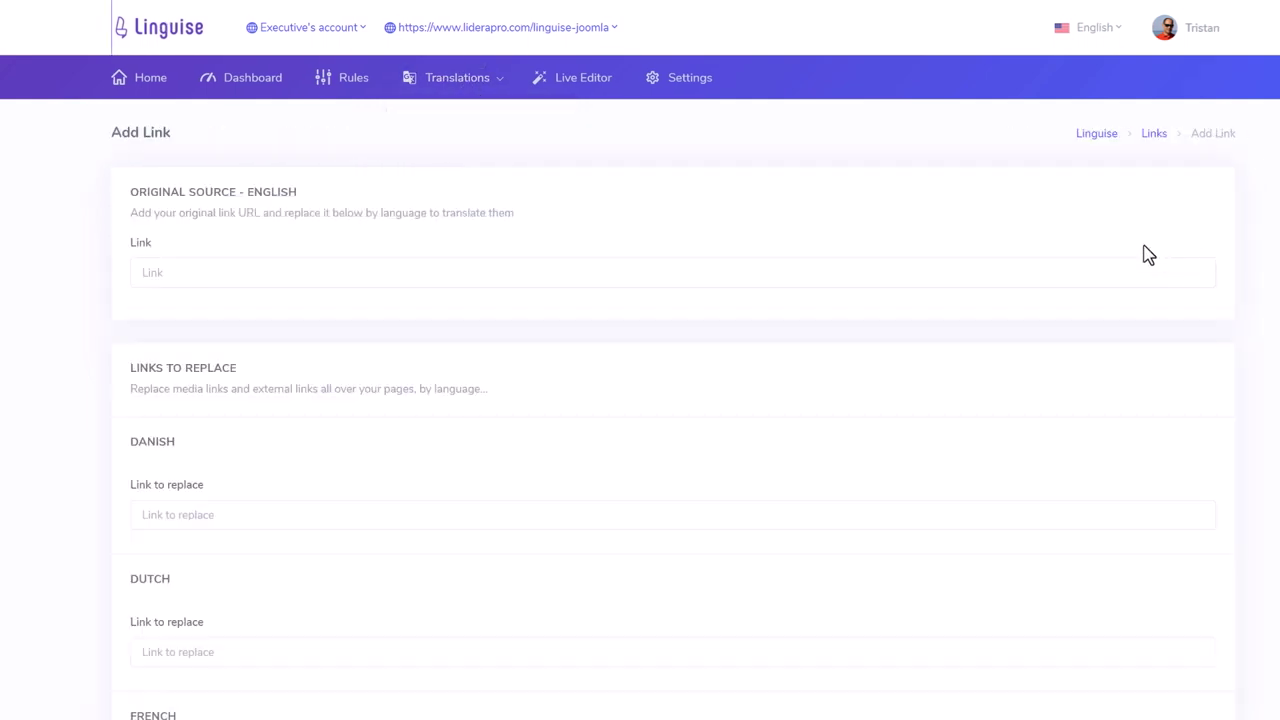
scroll(260, 500, down, 8)
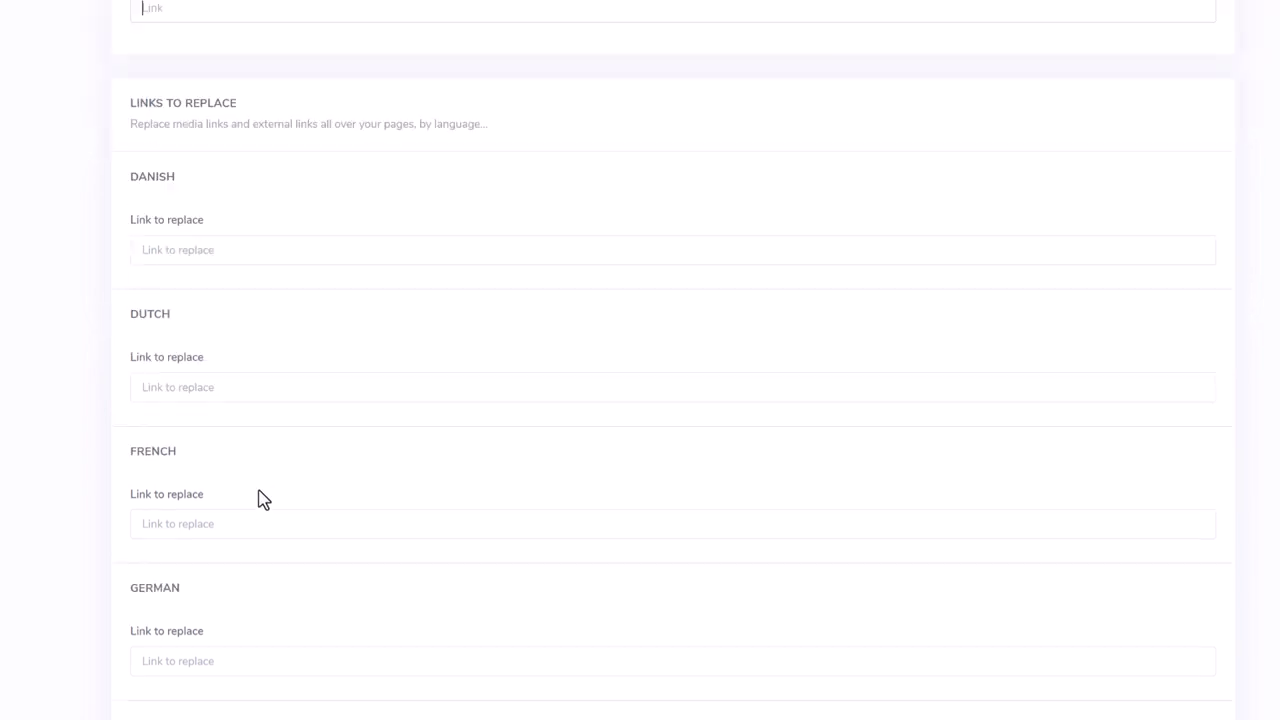
scroll(286, 471, up, 8)
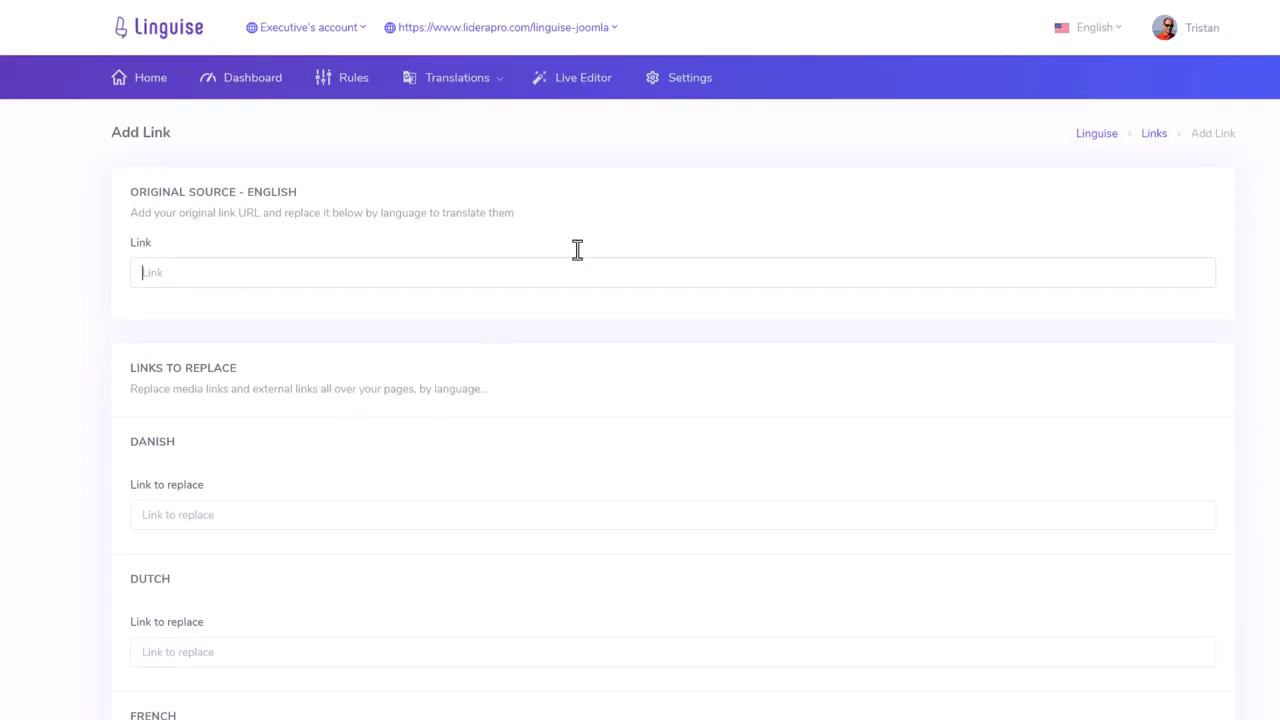
- Review the domain settings, including the Joomla installation instructions and the available translation languages
click(682, 88)
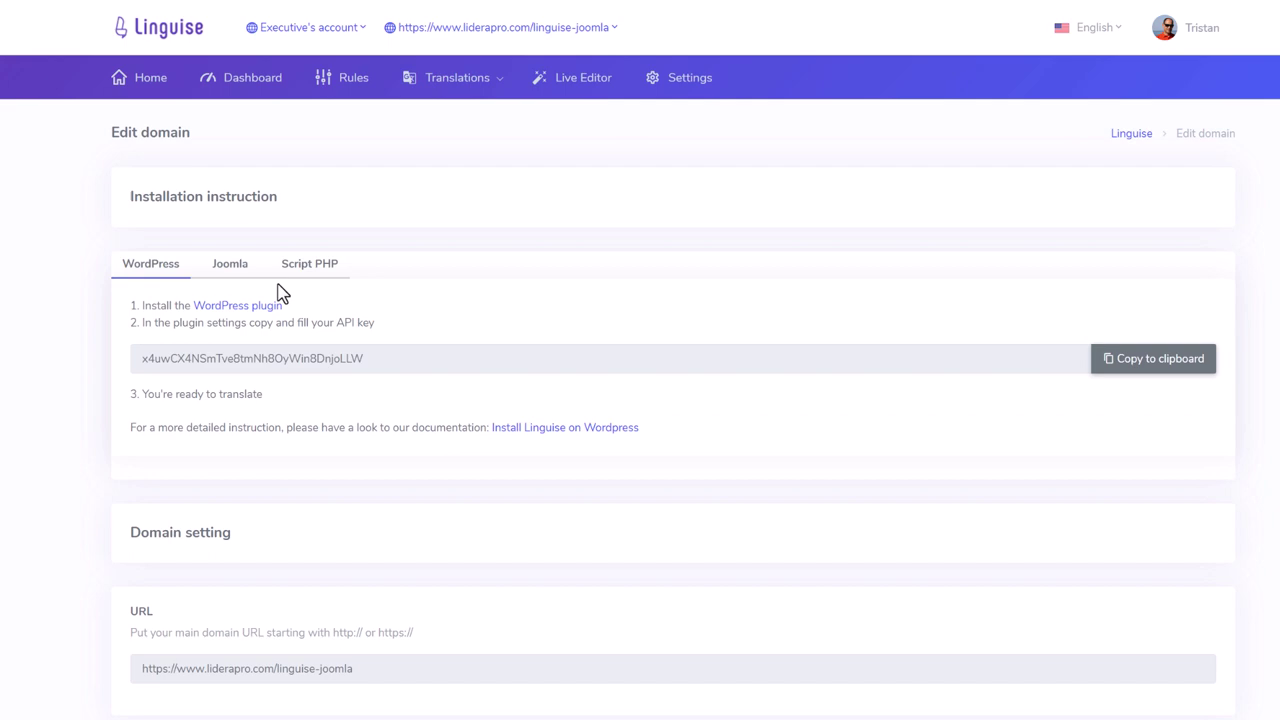
click(234, 280)
scroll(378, 373, down, 5)
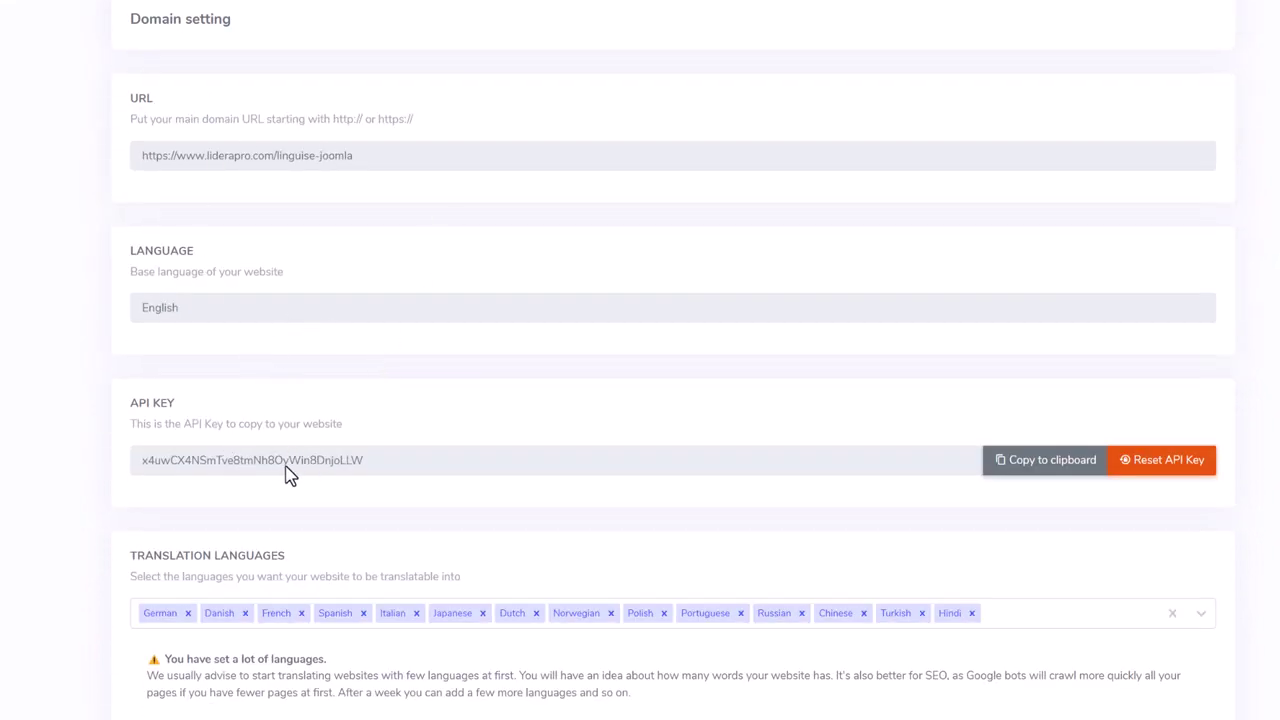
scroll(449, 497, down, 3)
click(998, 355)
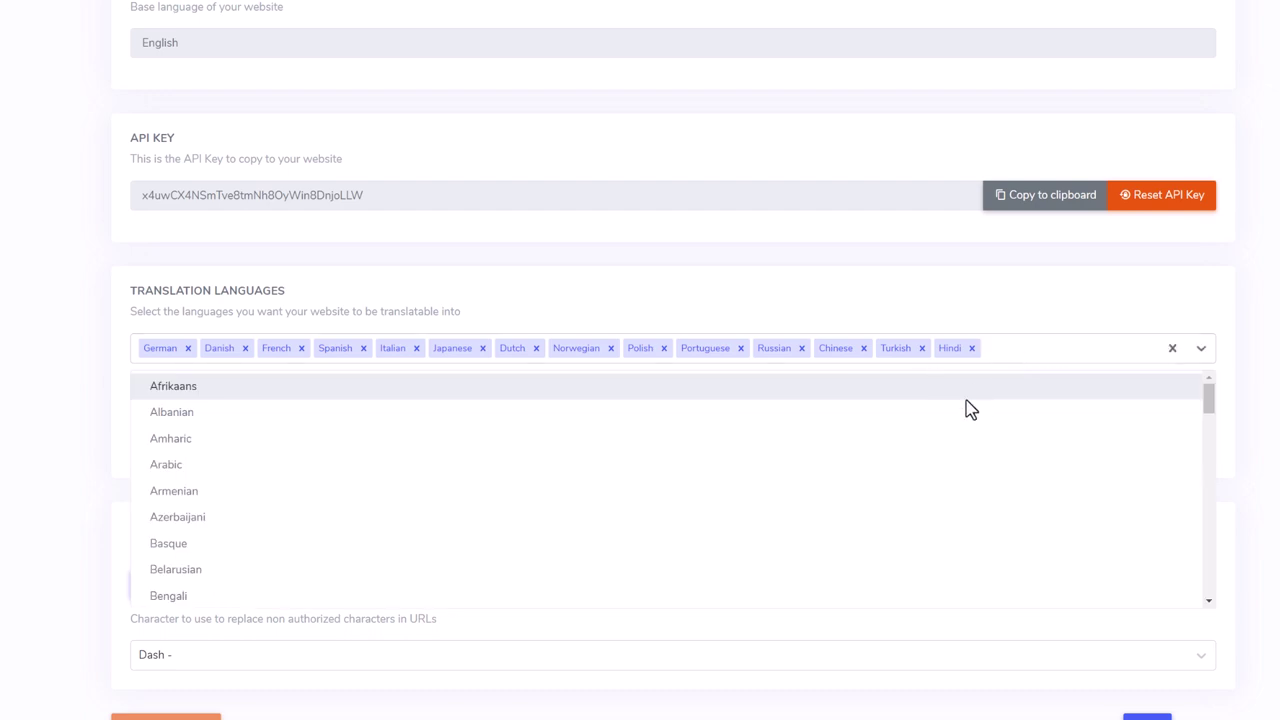
scroll(860, 500, down, 3)
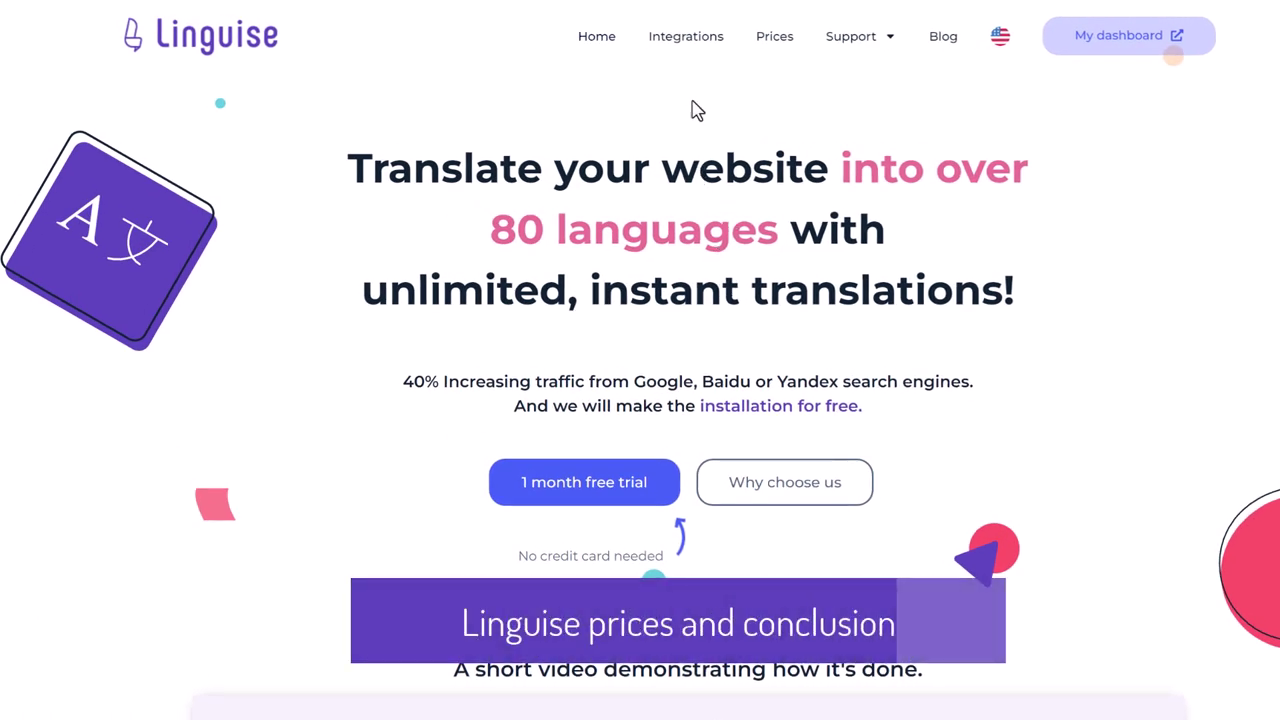
- Open the prices page of the Linguise website and compare the monthly Start, Pro and Large plans
click(774, 40)
scroll(1246, 394, down, 3)
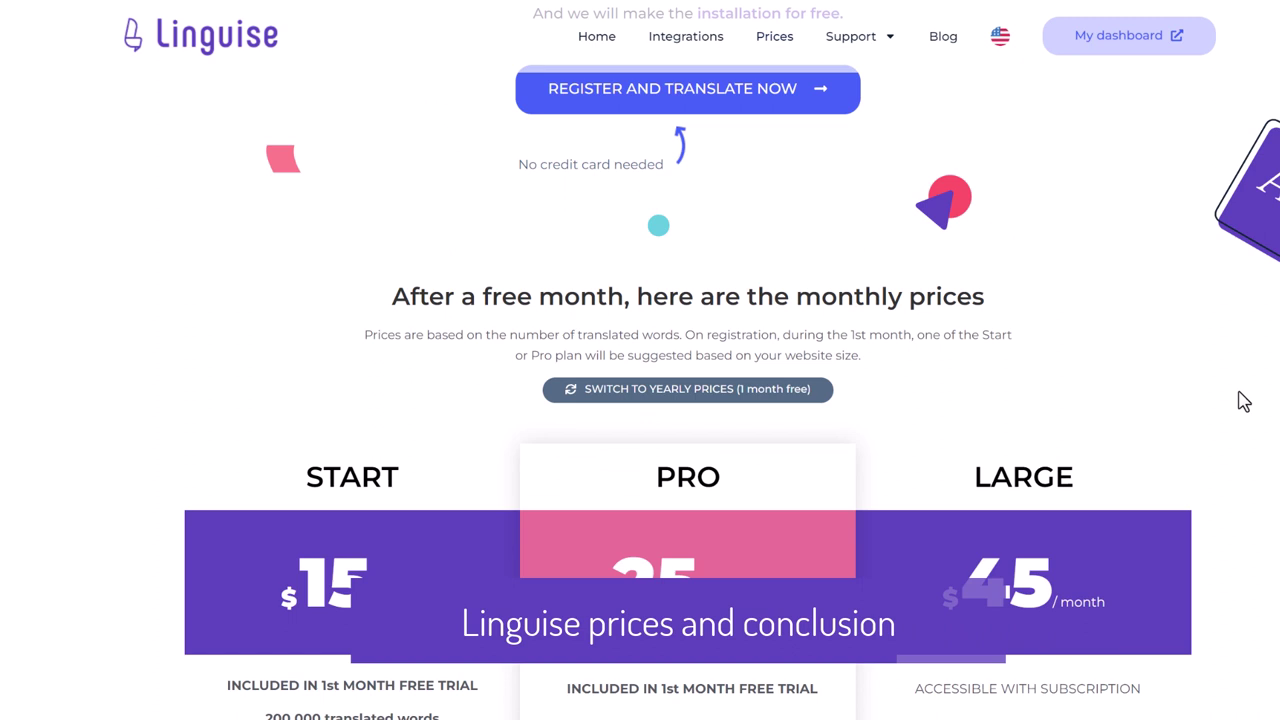
scroll(1230, 400, down, 3)
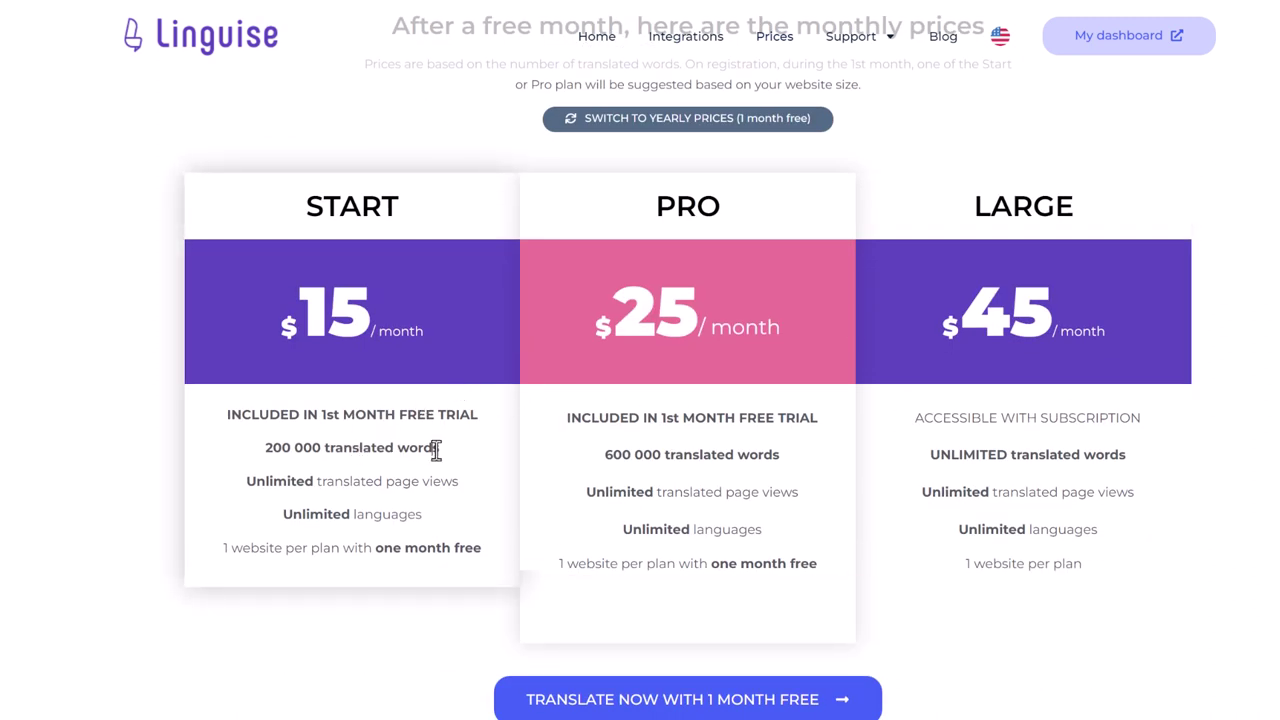
drag(437, 450, 265, 450)
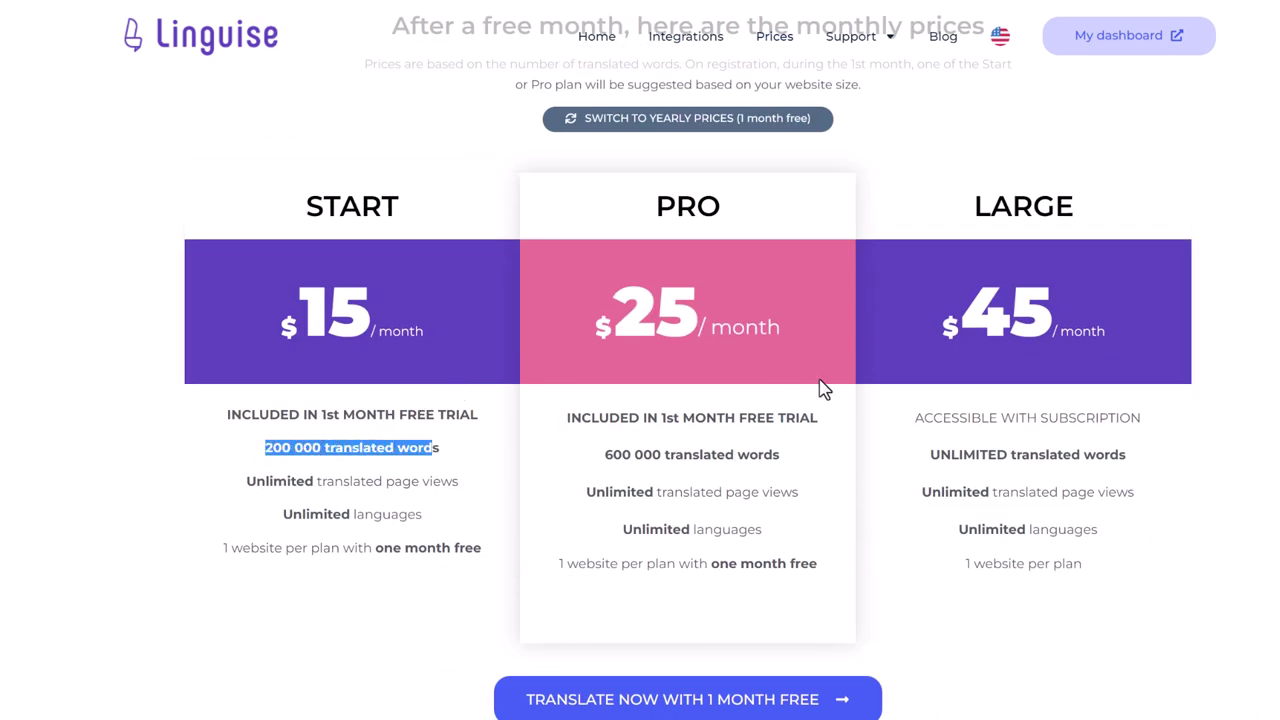
drag(950, 322, 1097, 329)
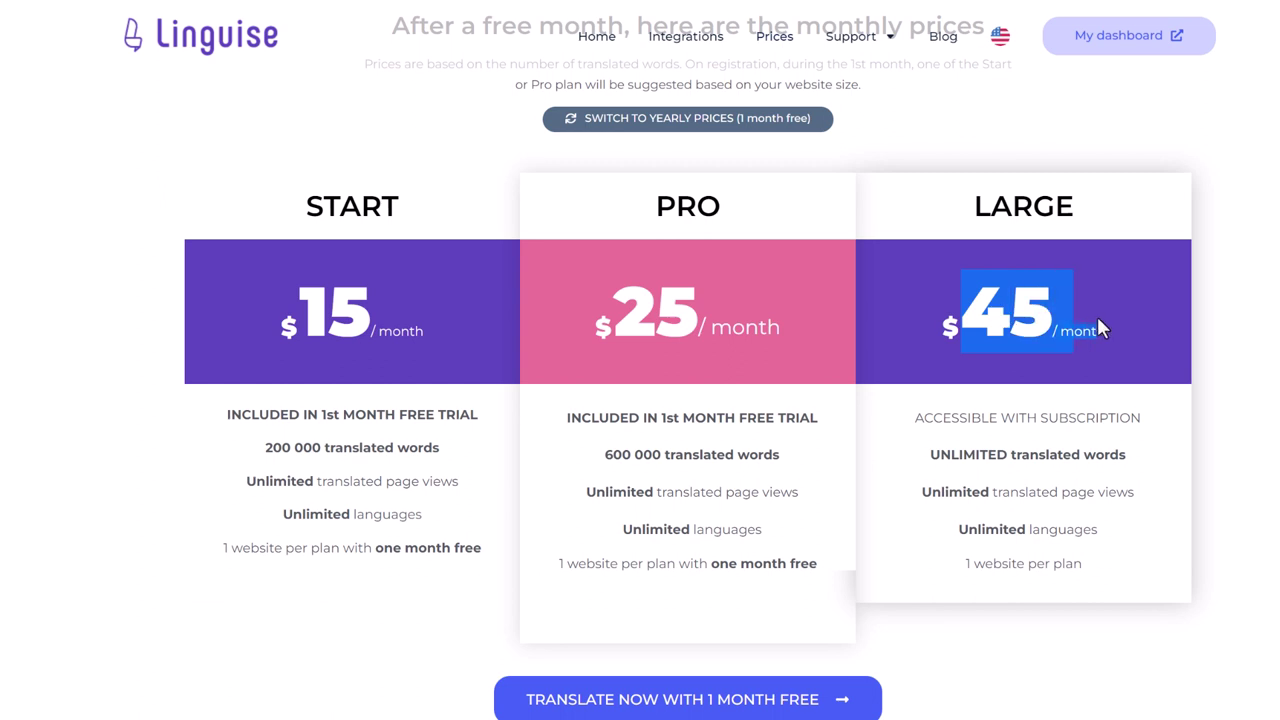
click(1010, 366)
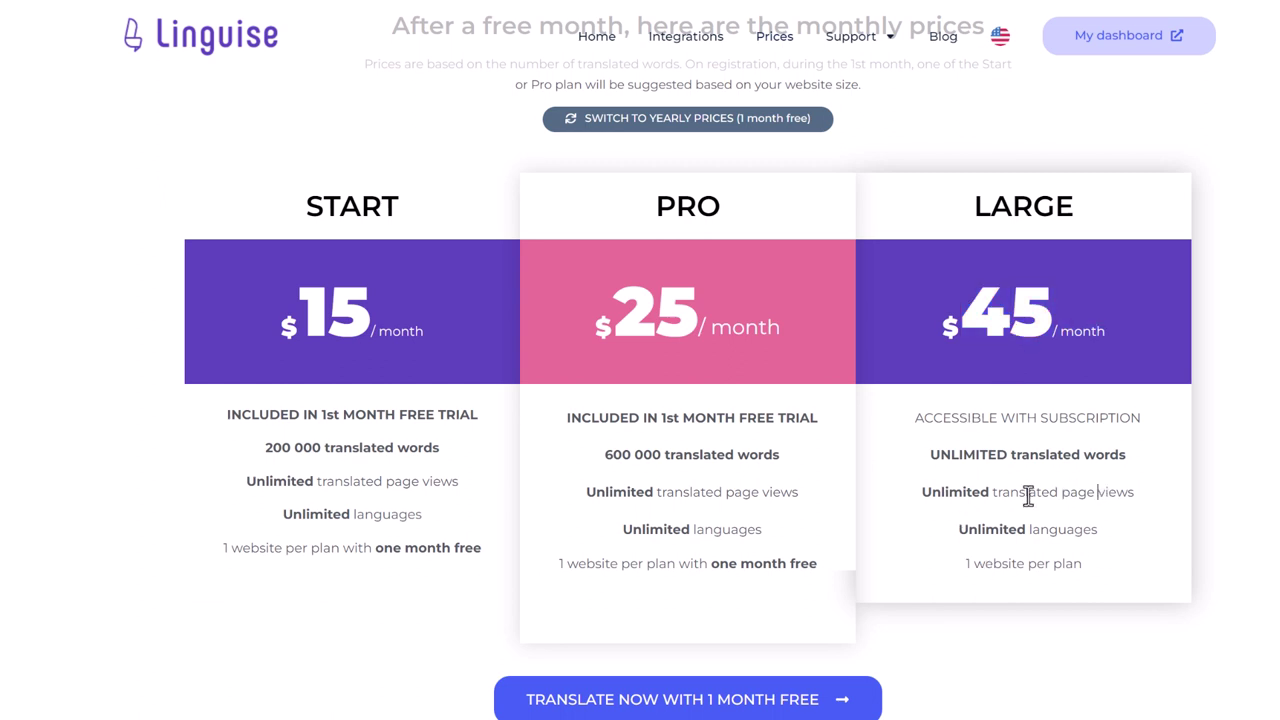
drag(826, 420, 680, 417)
click(586, 438)
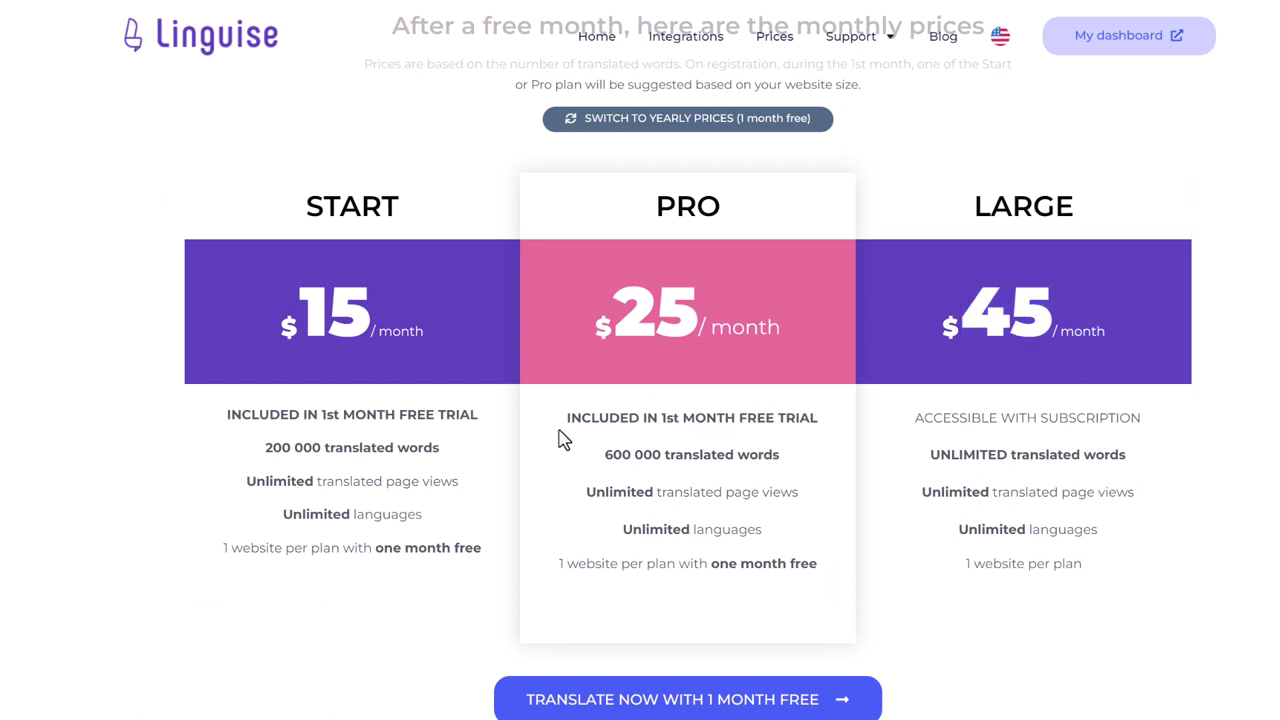
drag(560, 433, 560, 421)
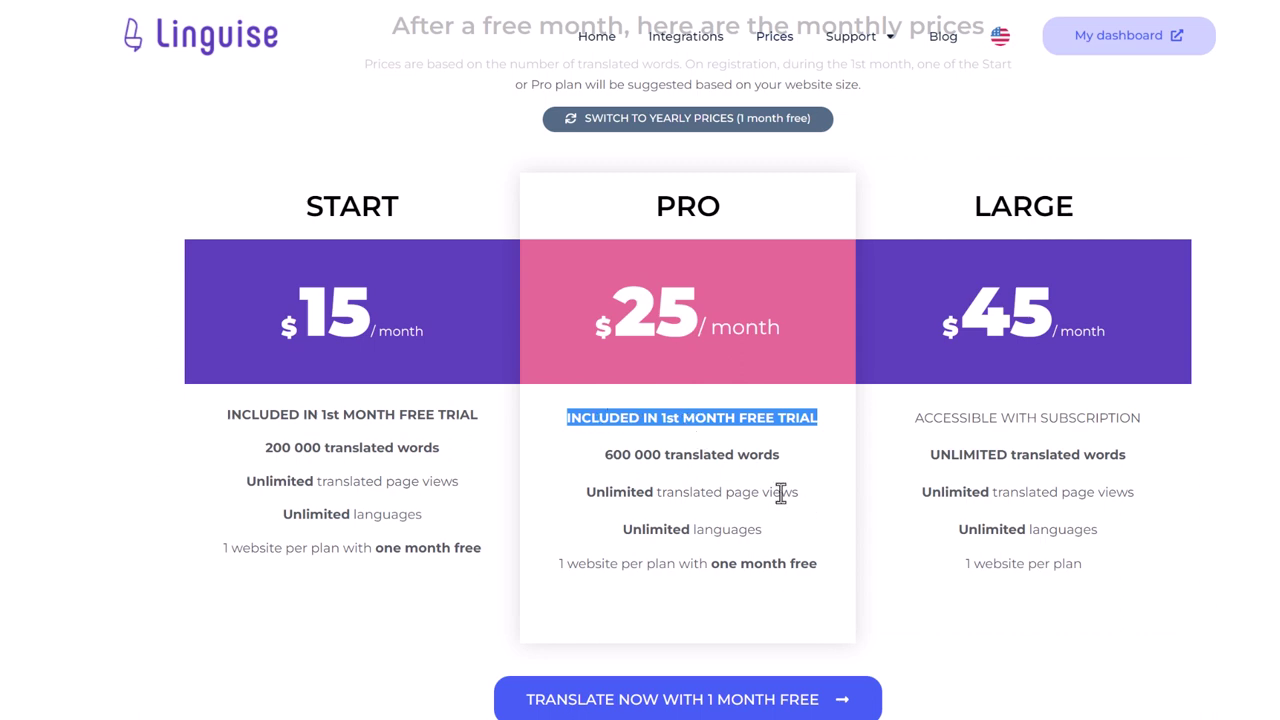
scroll(780, 491, down, 3)
scroll(780, 491, up, 5)
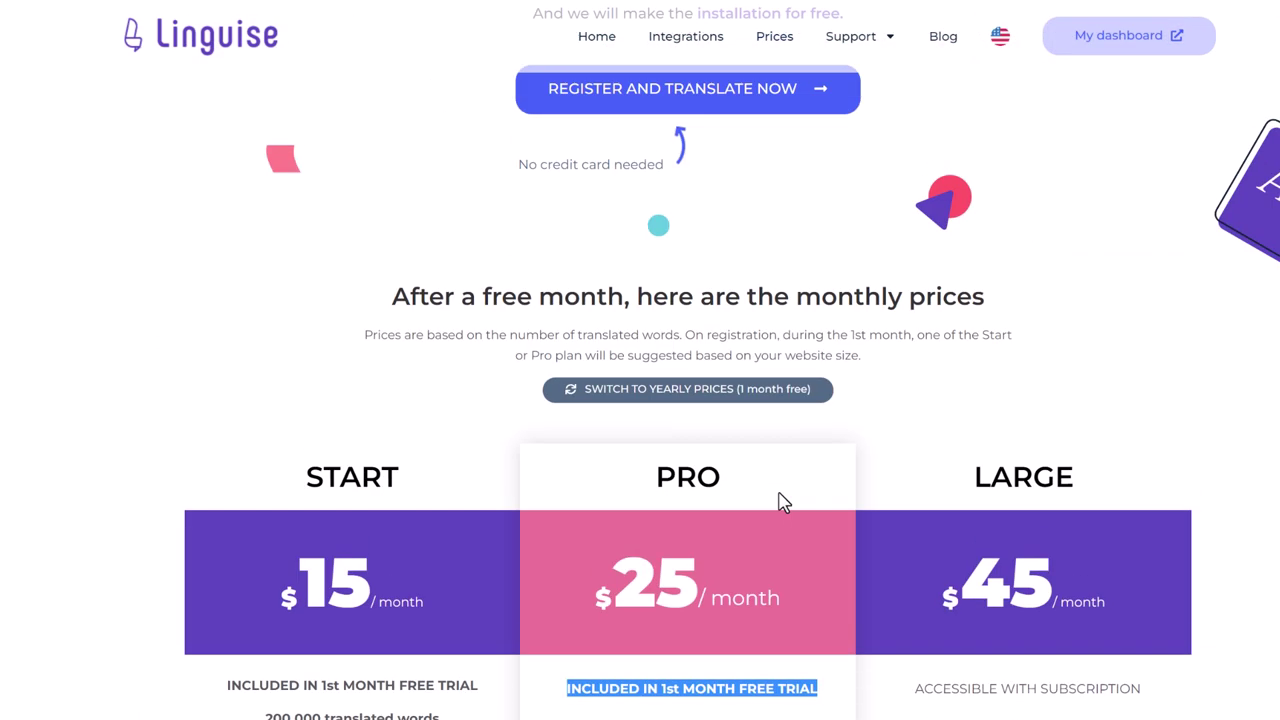
scroll(779, 492, down, 3)
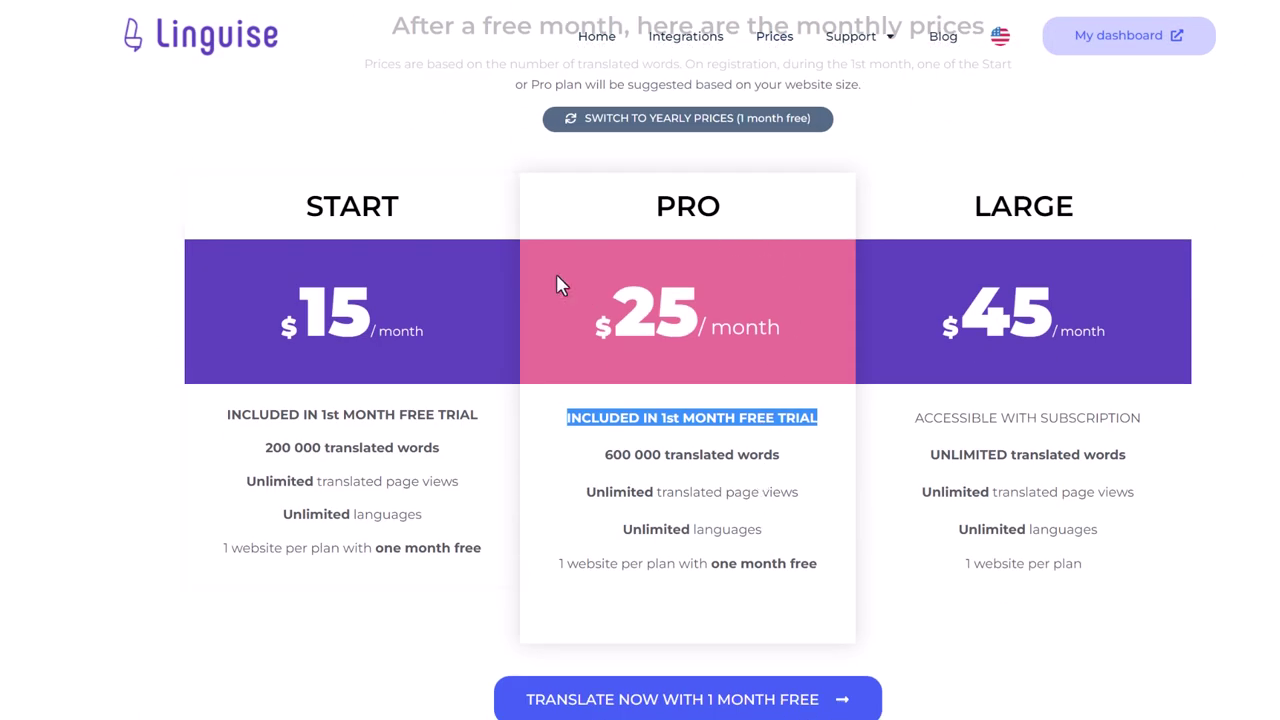
click(474, 211)
- Switch the plans to yearly prices and examine the Pro plan's price, word allowance and free month offer
click(797, 137)
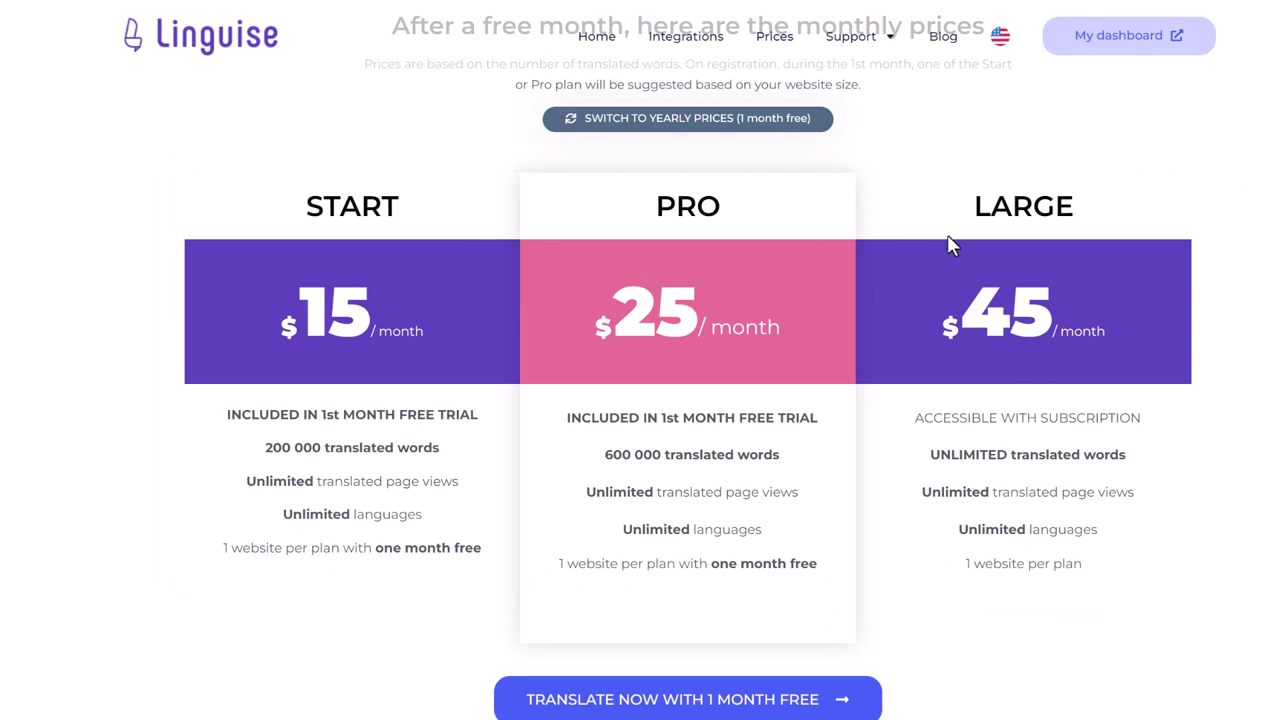
scroll(811, 380, down, 6)
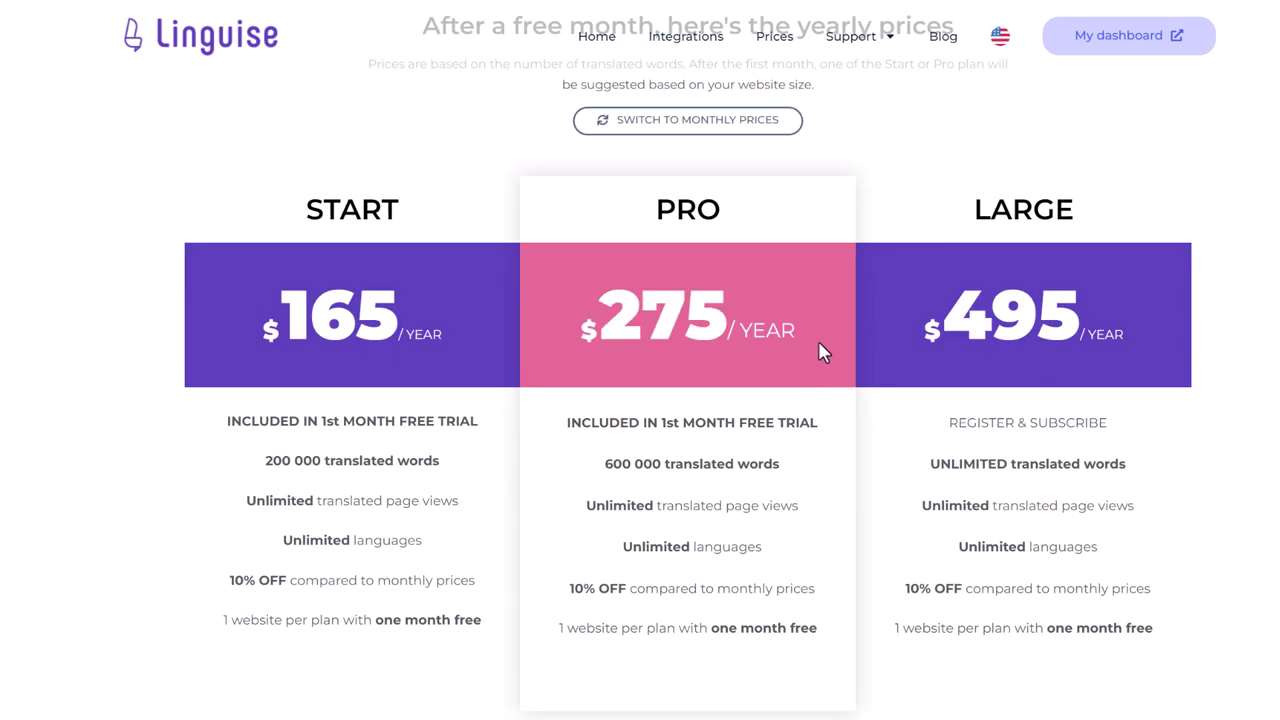
drag(818, 347, 596, 318)
drag(796, 474, 601, 472)
click(687, 473)
scroll(752, 498, down, 3)
scroll(752, 498, up, 3)
drag(833, 641, 578, 650)
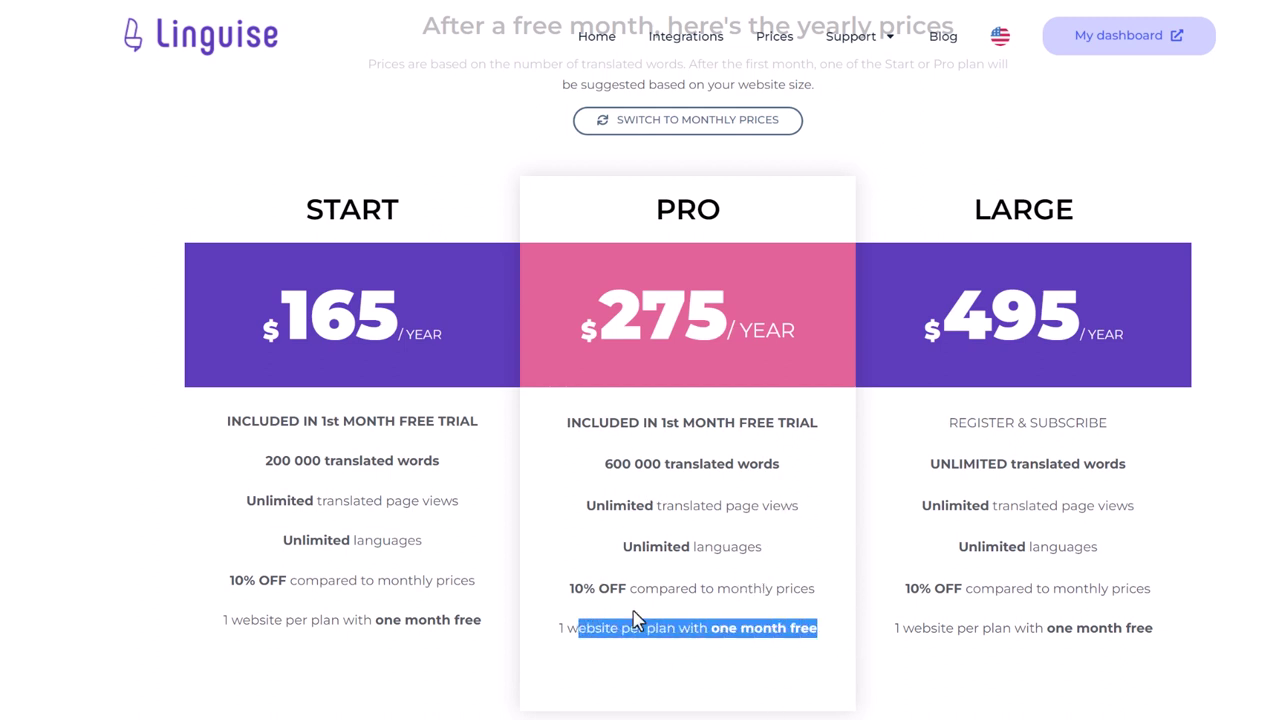
click(658, 606)
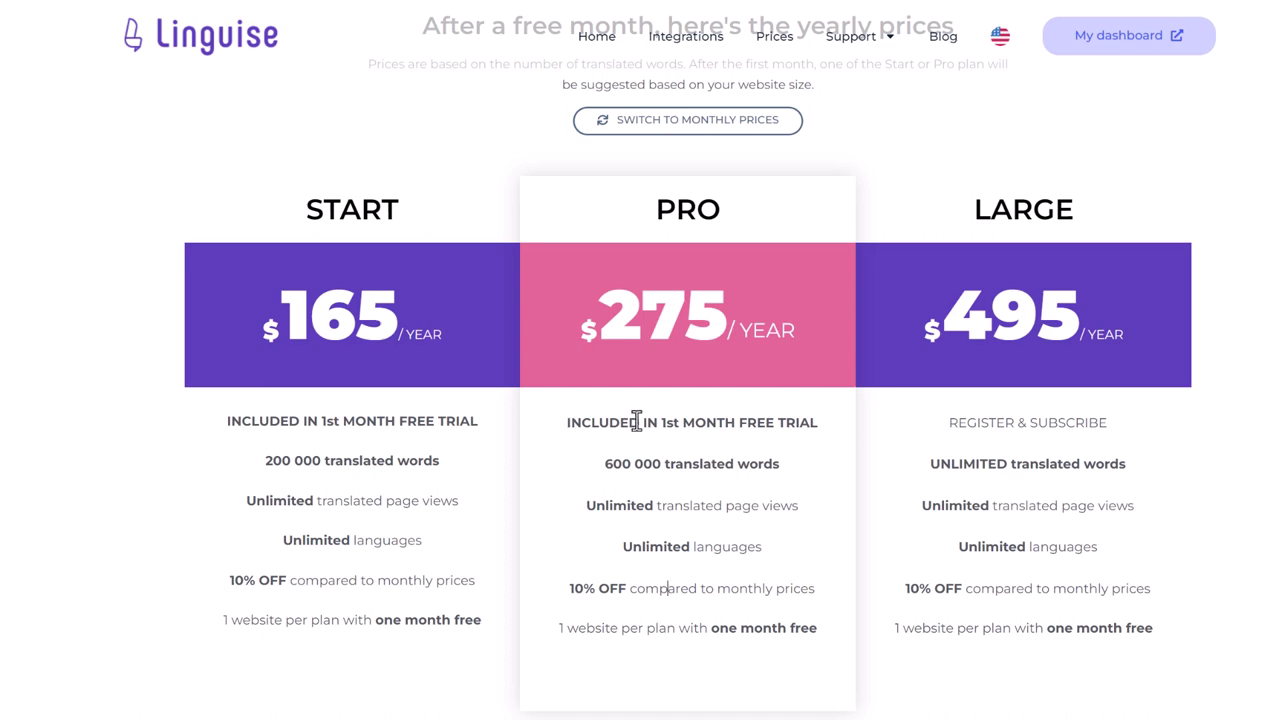
scroll(640, 415, down, 3)
scroll(648, 423, up, 8)
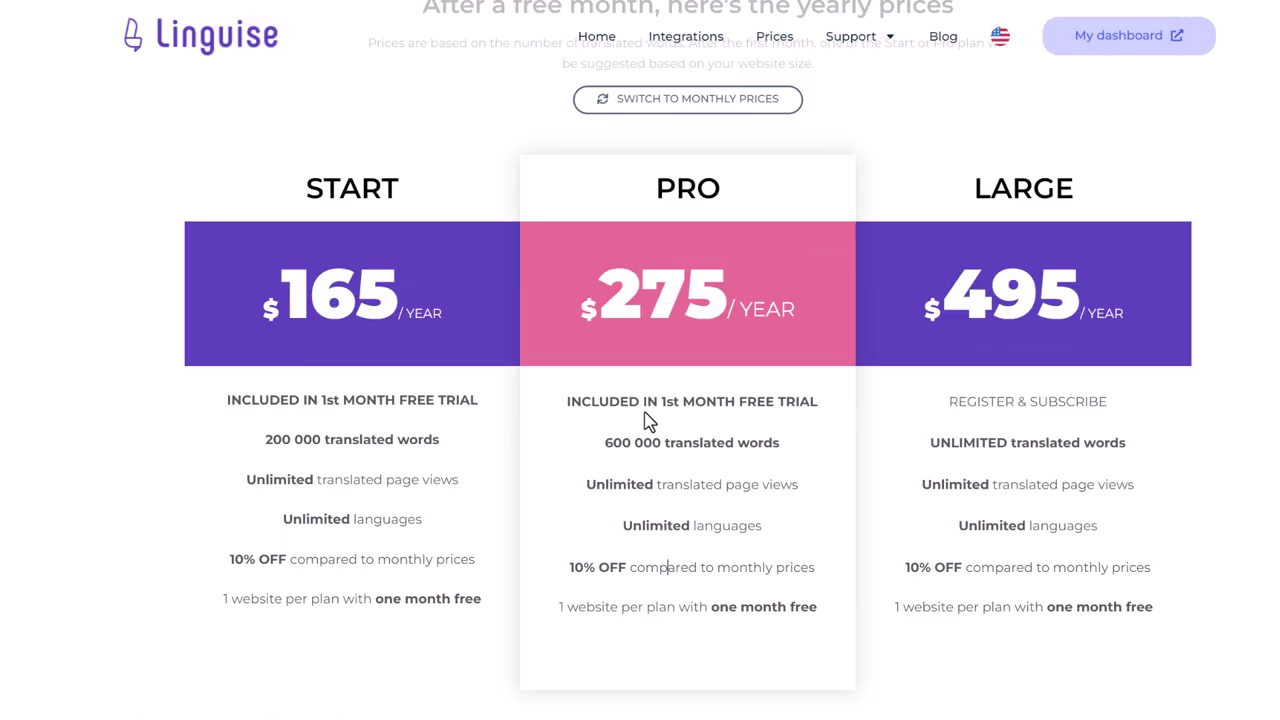
- Return to the Linguise home page and look through its sections on SEO, fees, the translation dashboard and servers
click(588, 38)
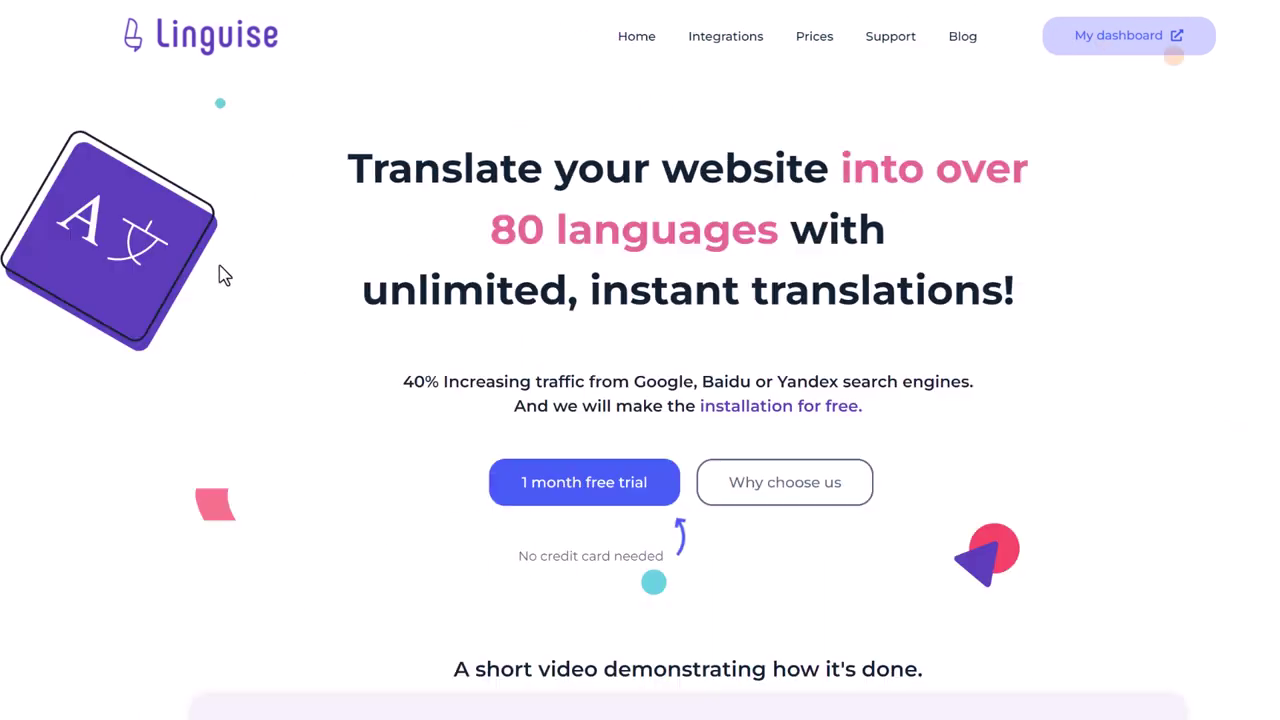
scroll(673, 330, down, 5)
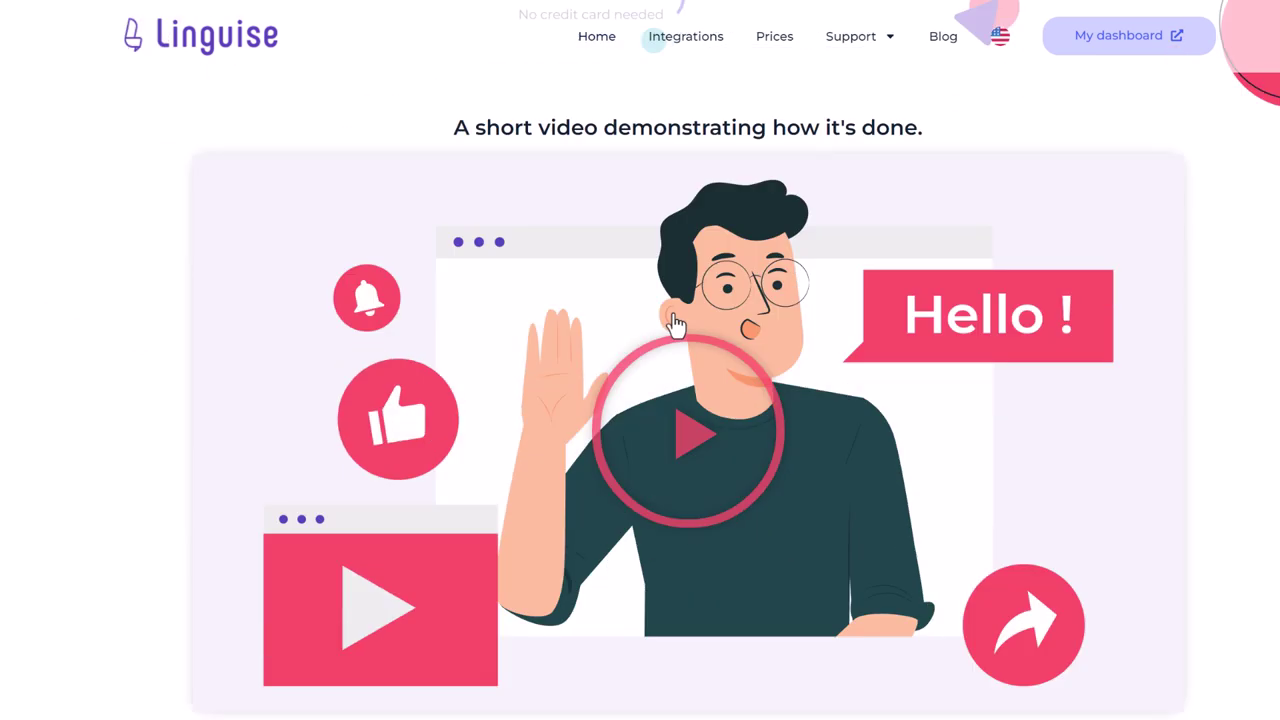
scroll(669, 323, down, 5)
scroll(589, 420, down, 5)
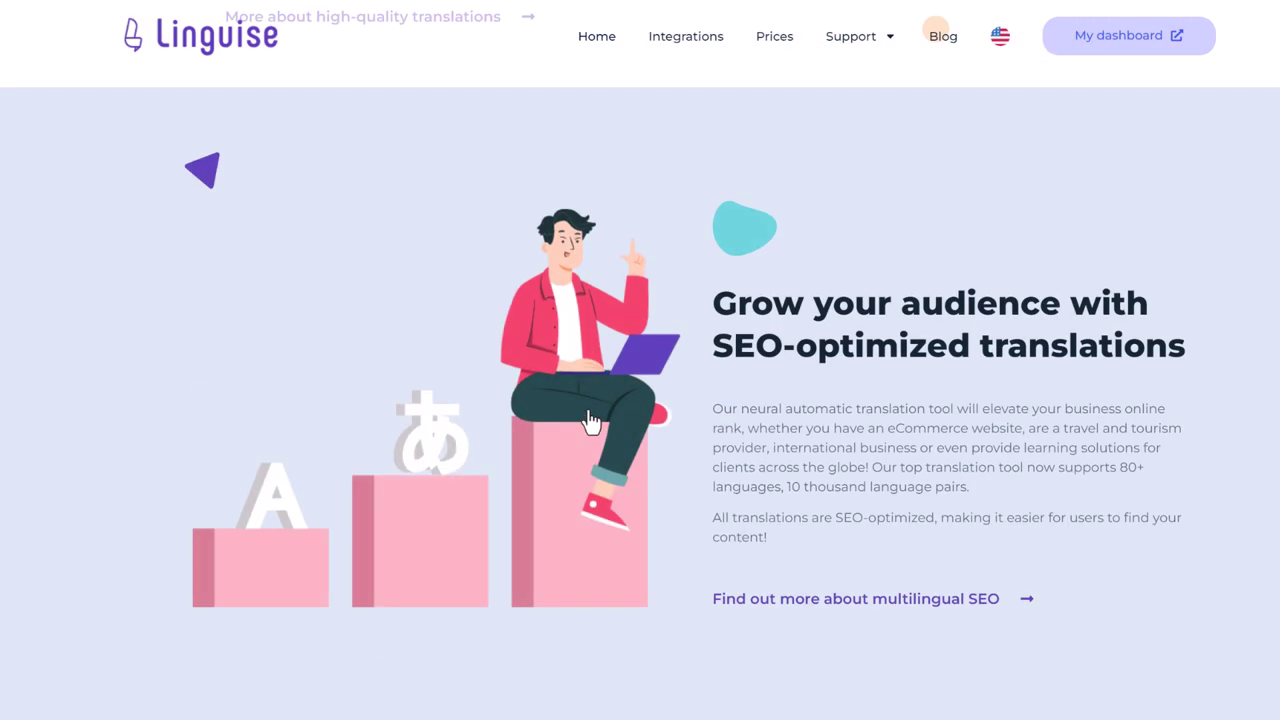
scroll(575, 500, down, 5)
scroll(600, 510, down, 3)
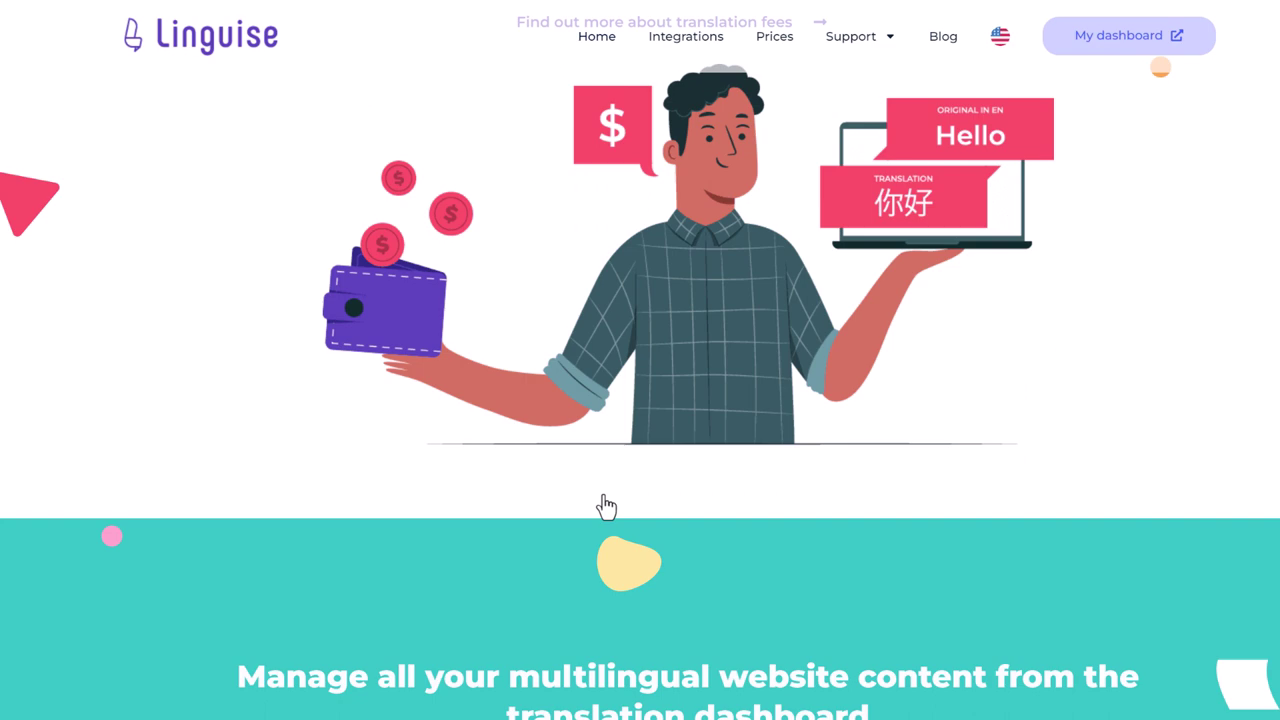
scroll(606, 507, down, 5)
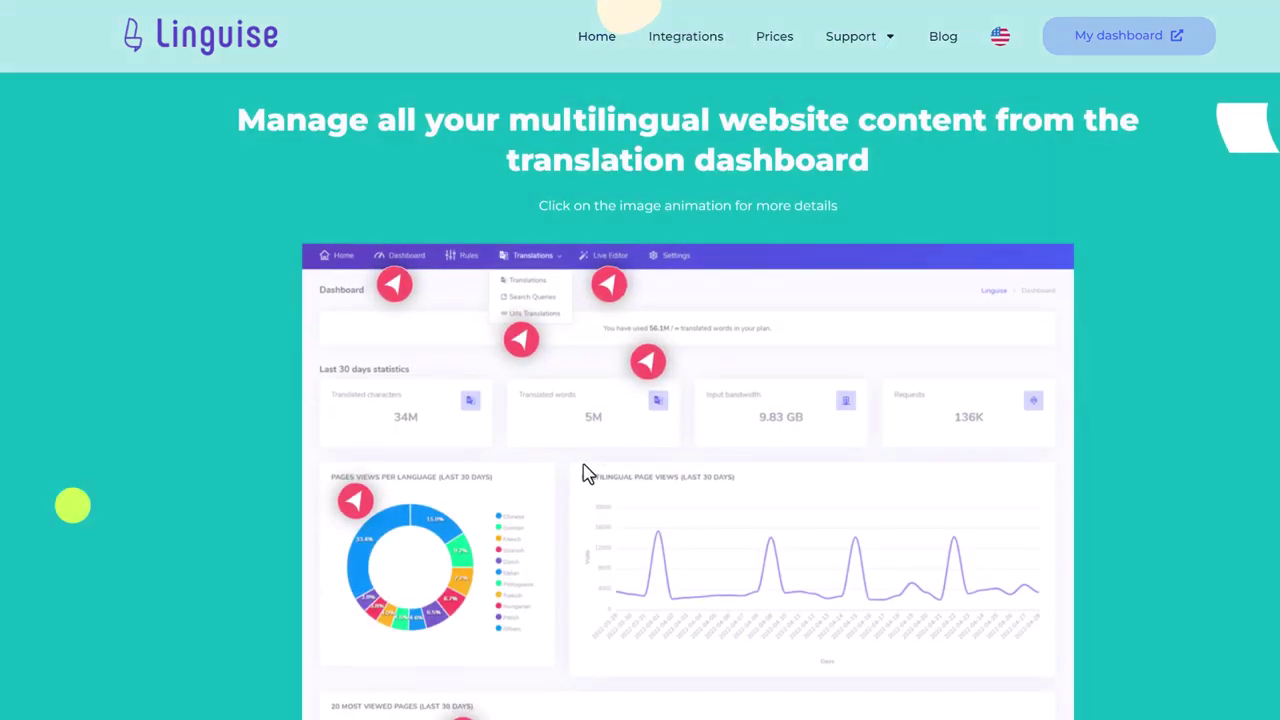
scroll(760, 497, down, 5)
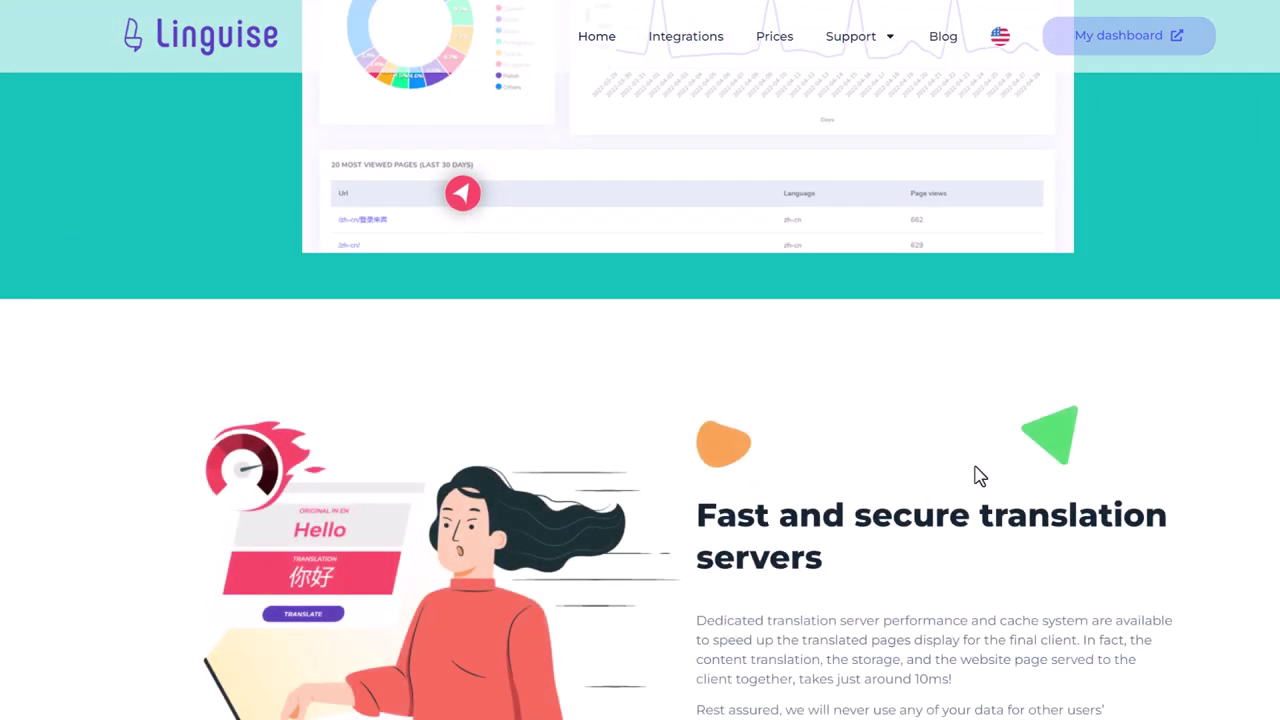
scroll(845, 476, up, 4)
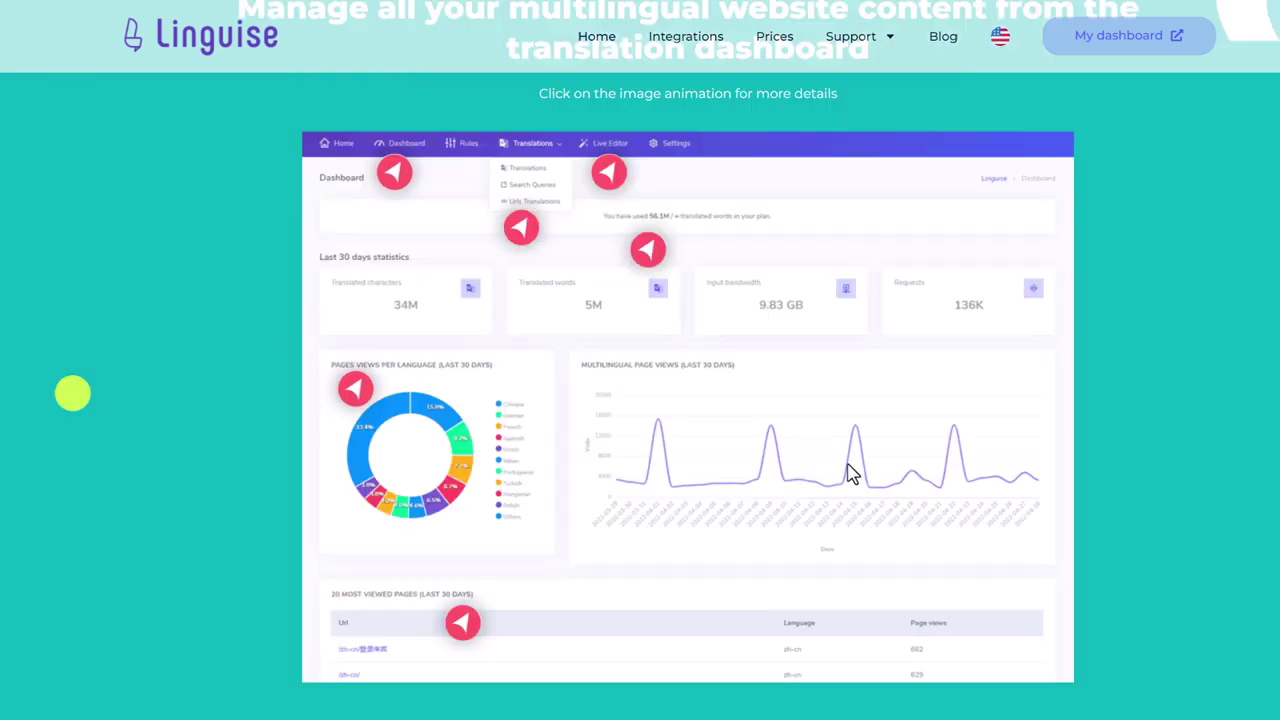
scroll(743, 357, up, 4)
scroll(748, 477, up, 20)
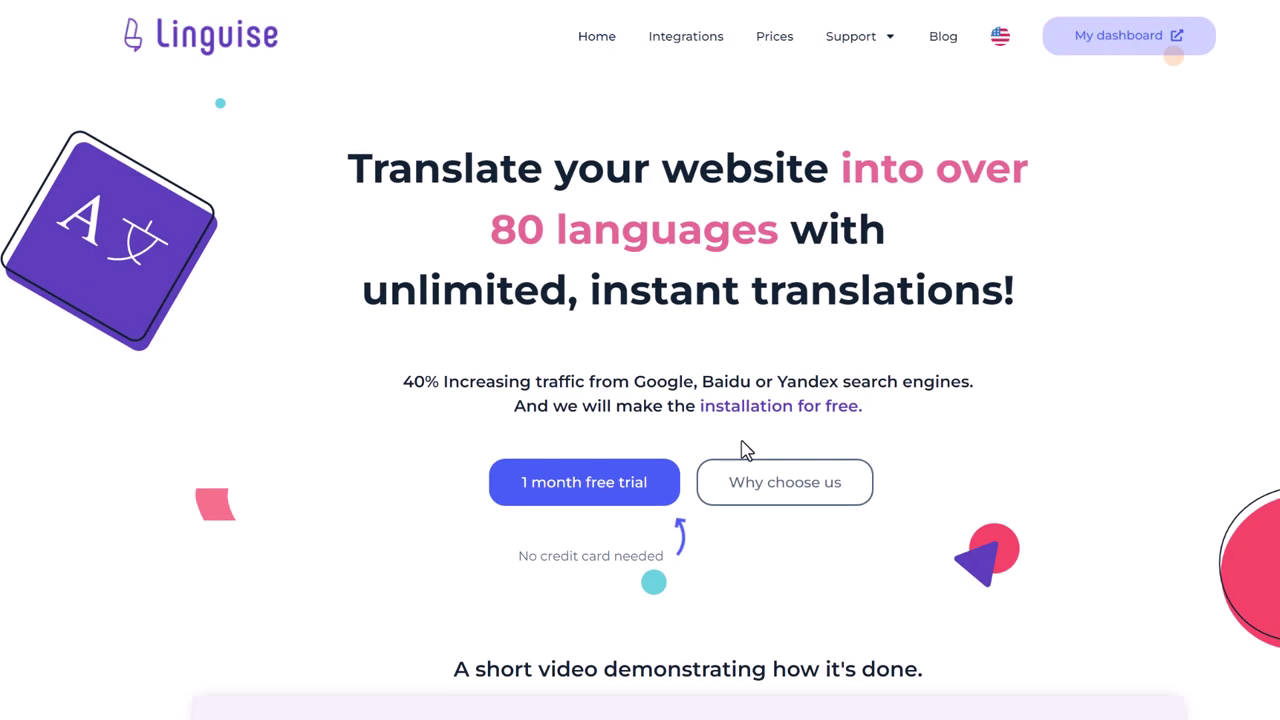